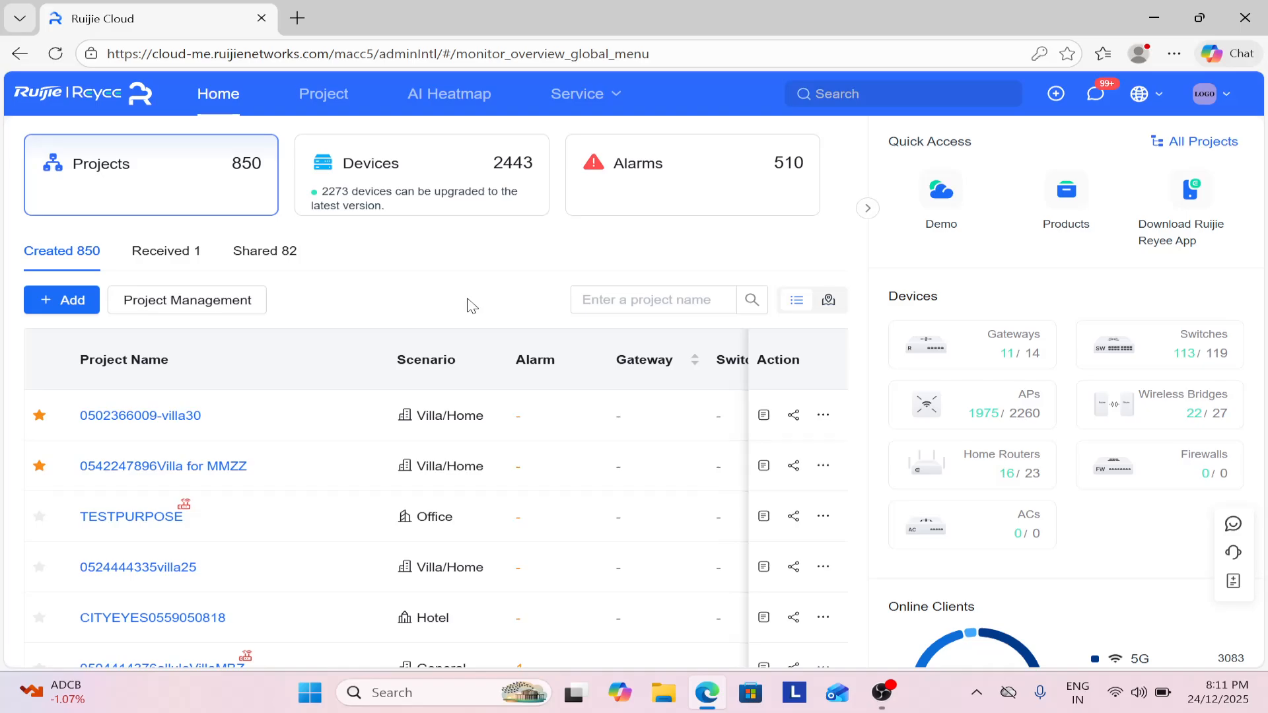
{"action": "left_click", "coordinate": [602, 298]}
{"action": "left_click", "coordinate": [442, 300]}
{"action": "left_click", "coordinate": [964, 402]}
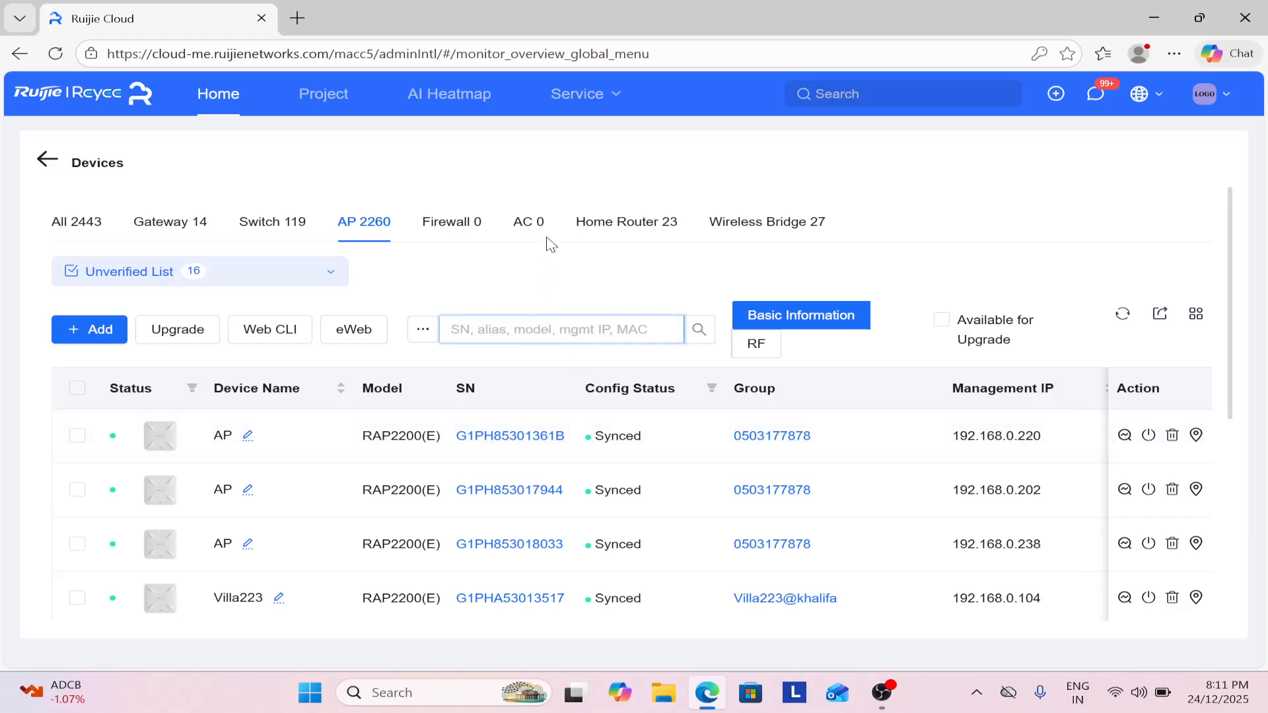
{"action": "key", "text": "Caps_Lock"}
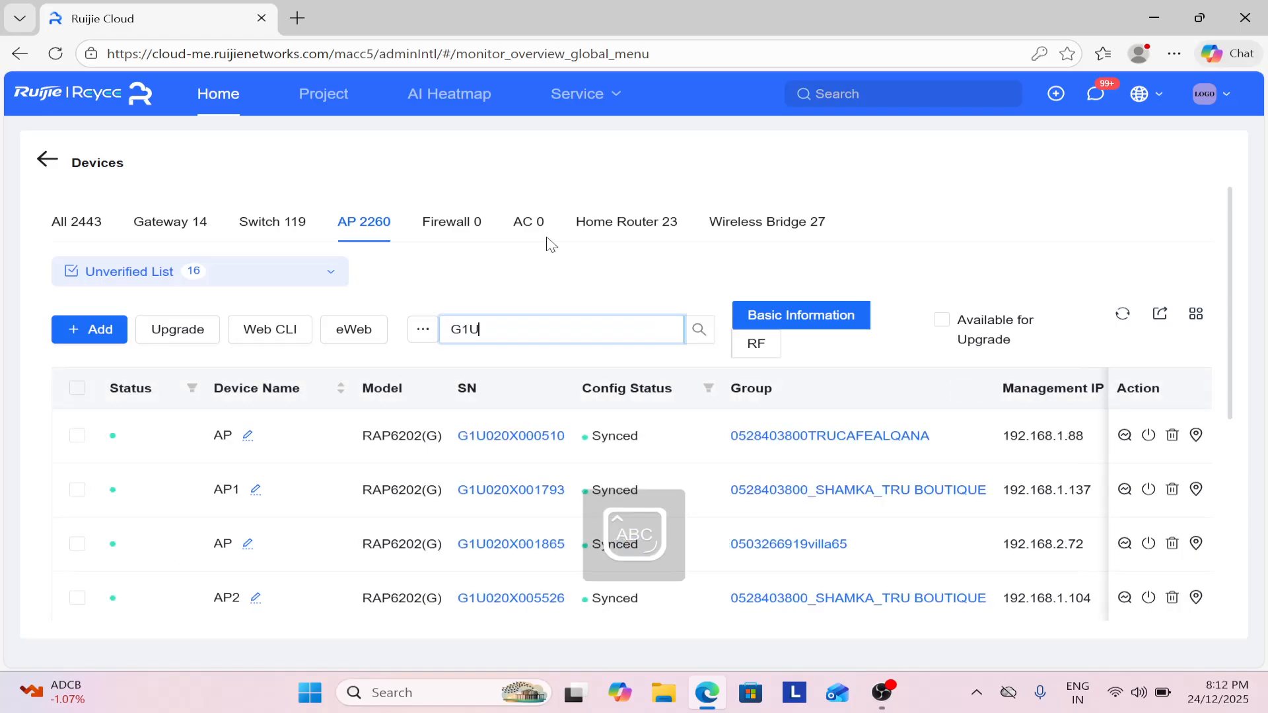
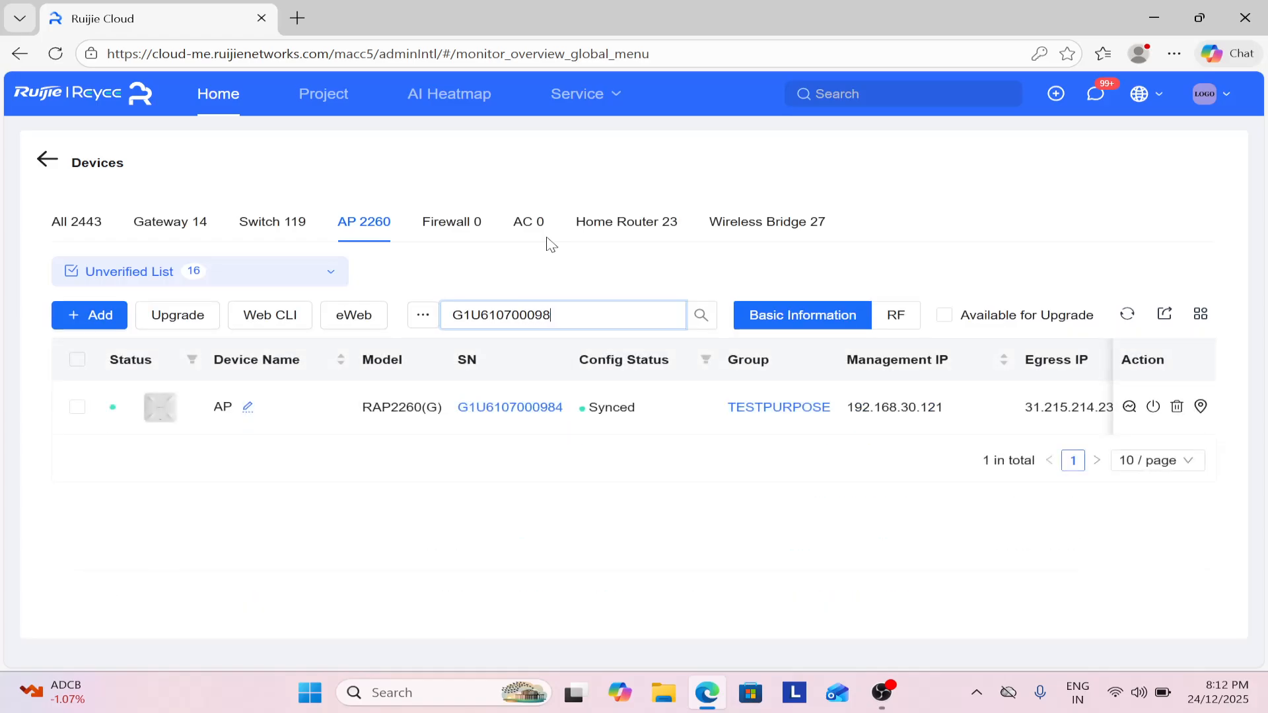
Open the TESTPURPOSE project and view its Wi-Fi networks TEST and TEST 5G.
{"action": "left_click", "coordinate": [774, 411]}
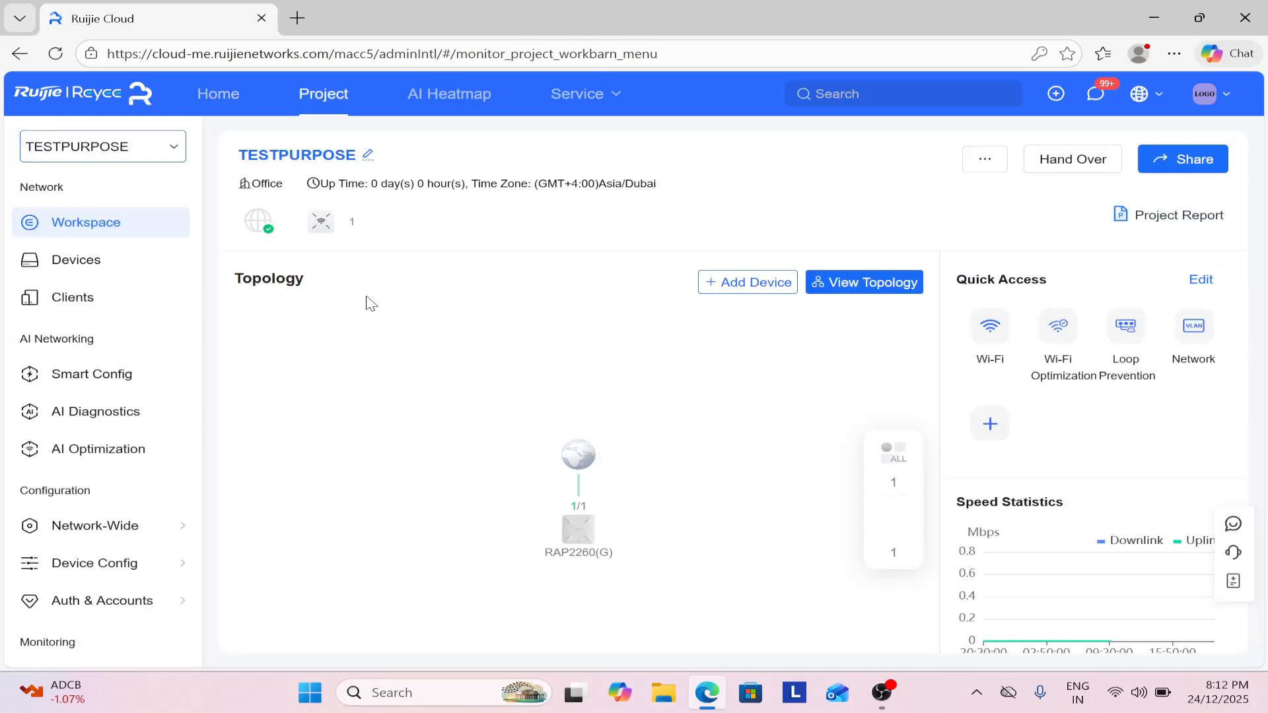
{"action": "left_click", "coordinate": [101, 273]}
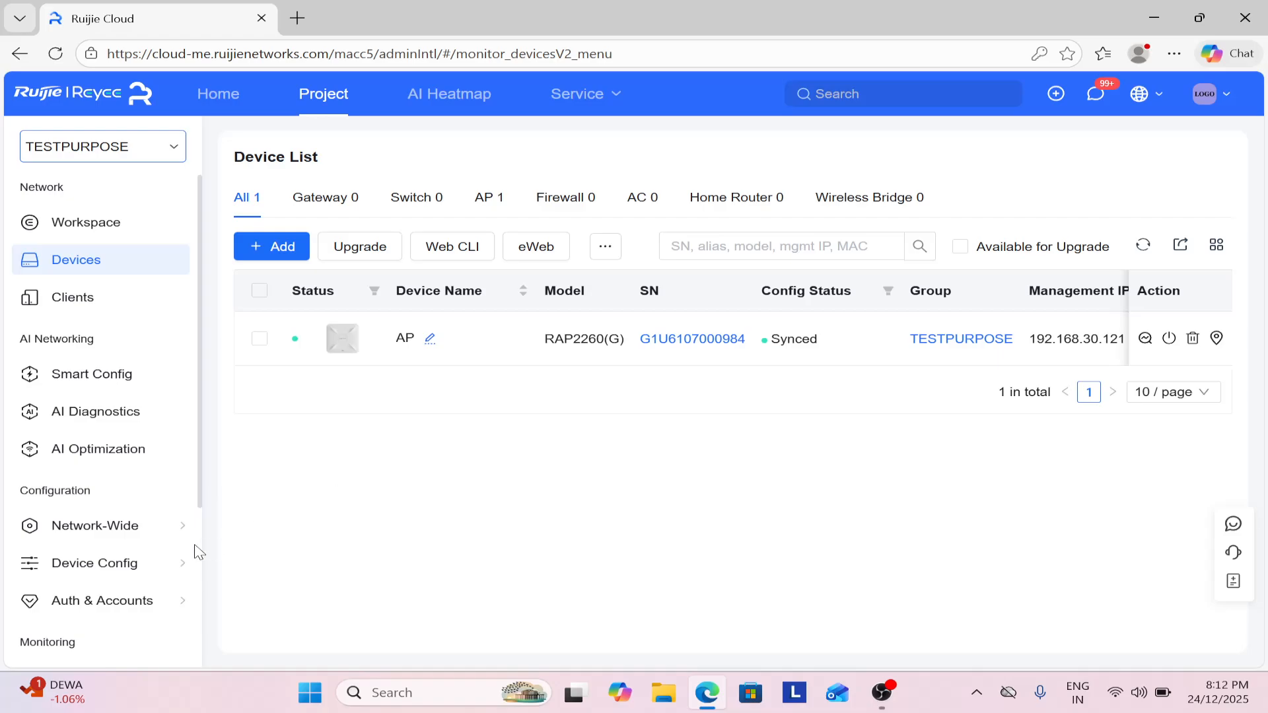
{"action": "mouse_move", "coordinate": [161, 566]}
{"action": "left_click", "coordinate": [815, 171]}
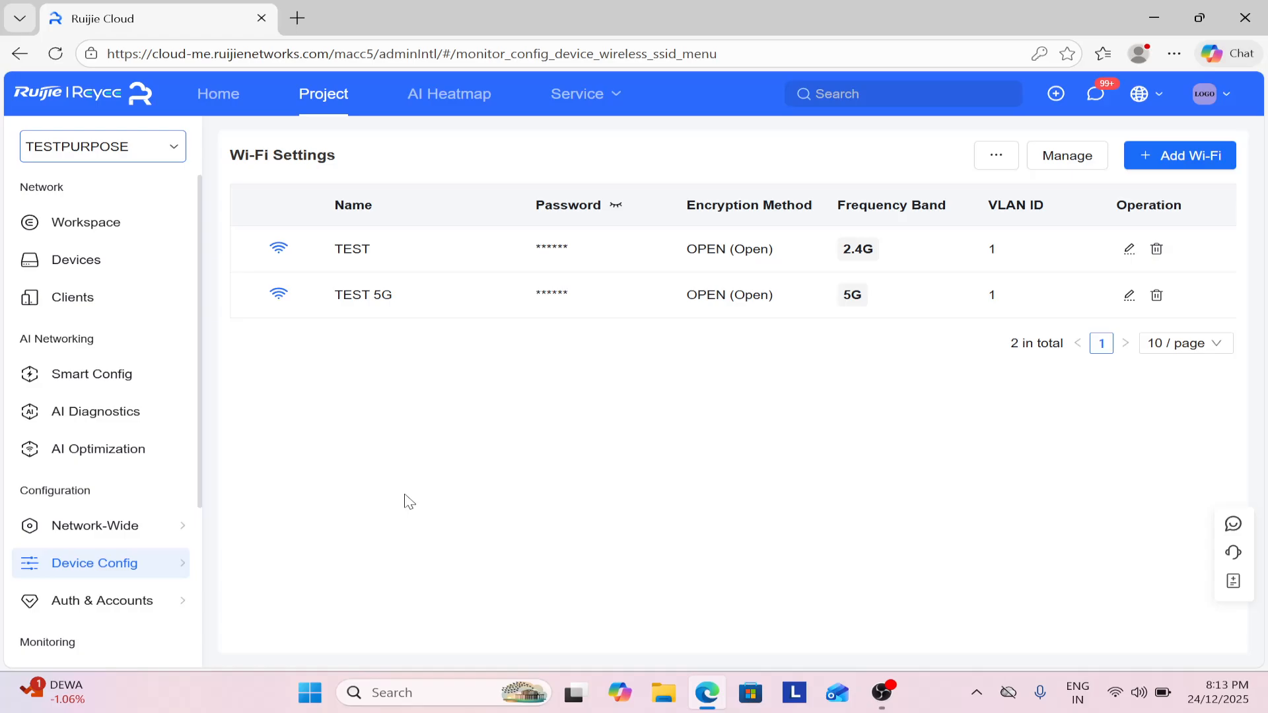
{"action": "mouse_move", "coordinate": [169, 563]}
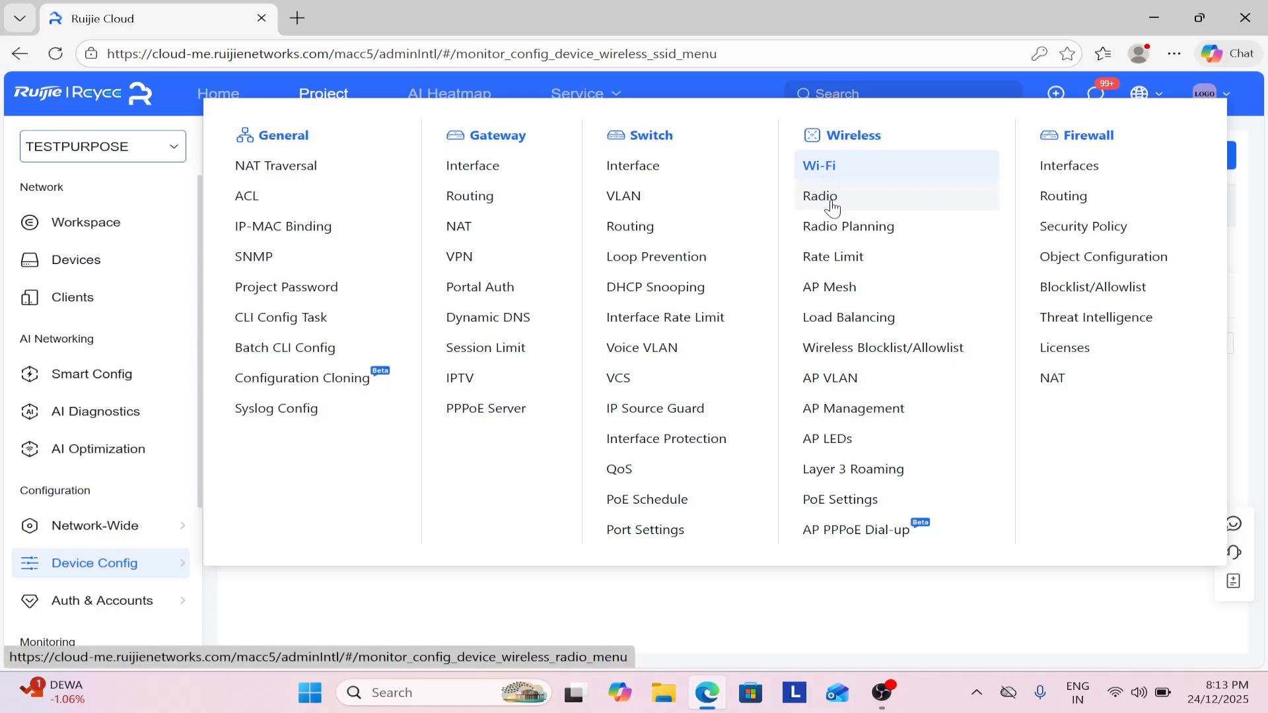
Set the country to UAE (AE), 2.4G width to 40MHz and 5G to 80MHz, saving each.
{"action": "left_click", "coordinate": [831, 202]}
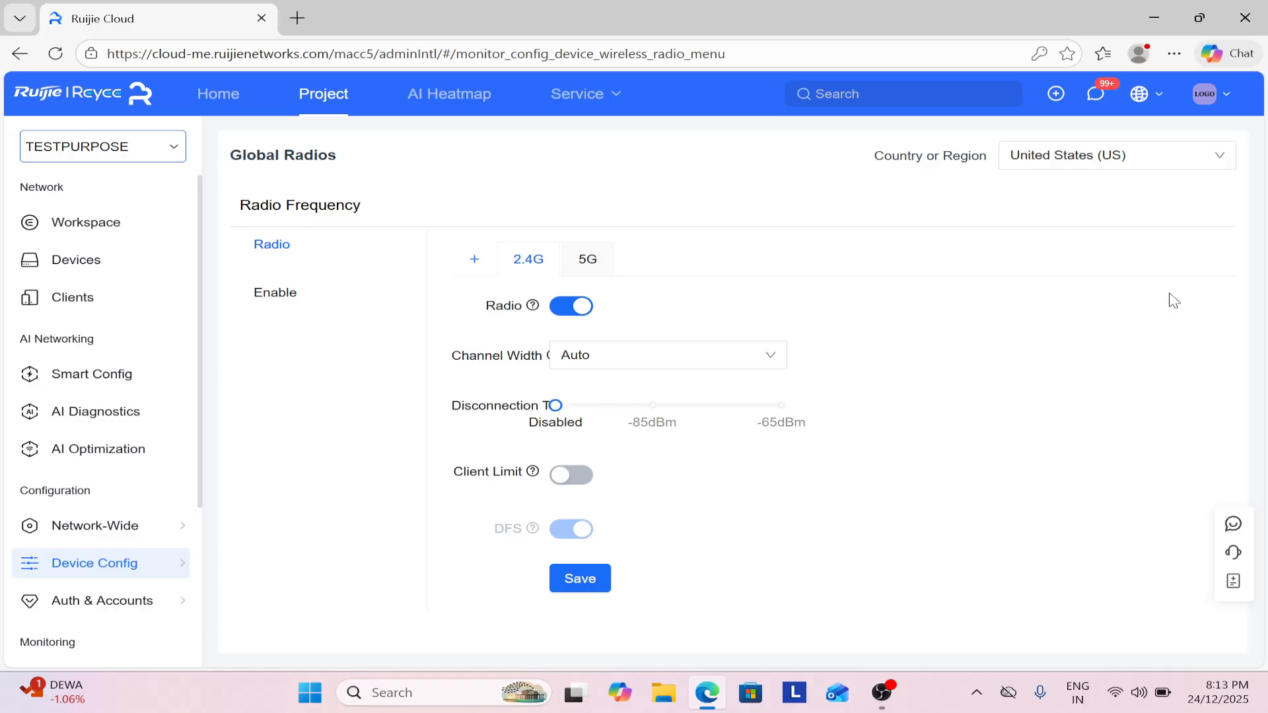
{"action": "left_click", "coordinate": [1060, 163]}
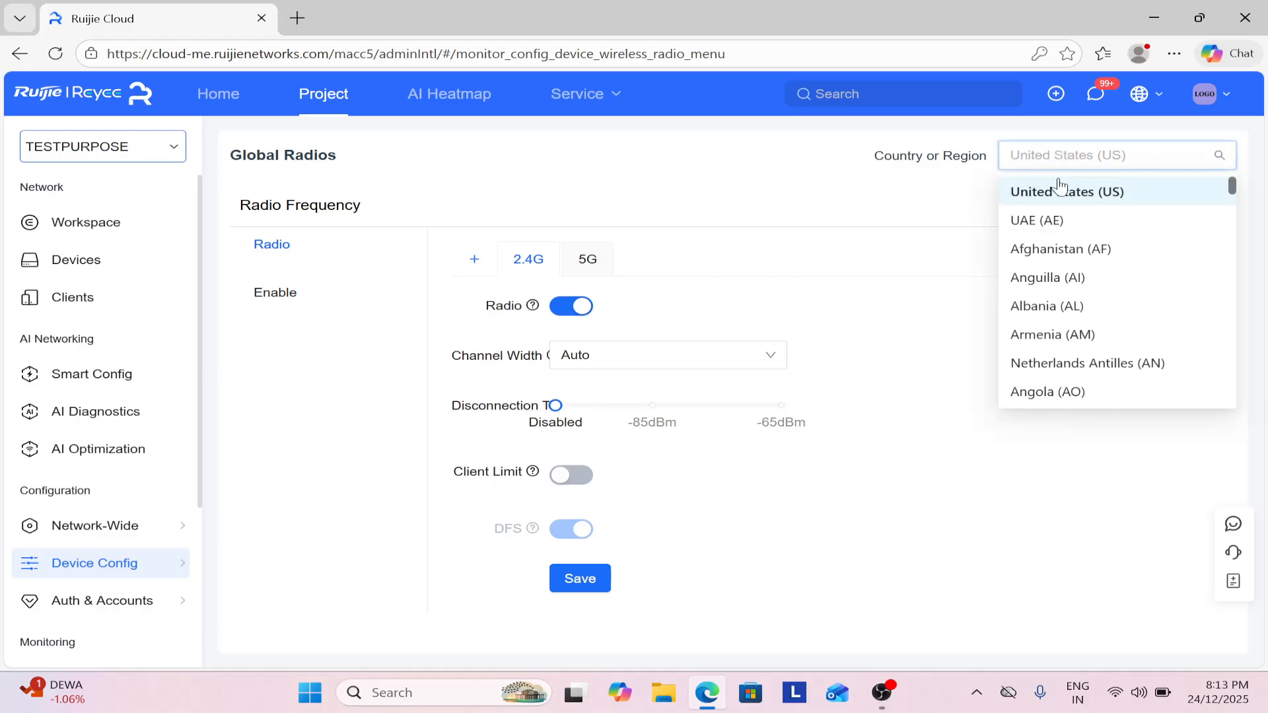
{"action": "left_click", "coordinate": [1053, 223]}
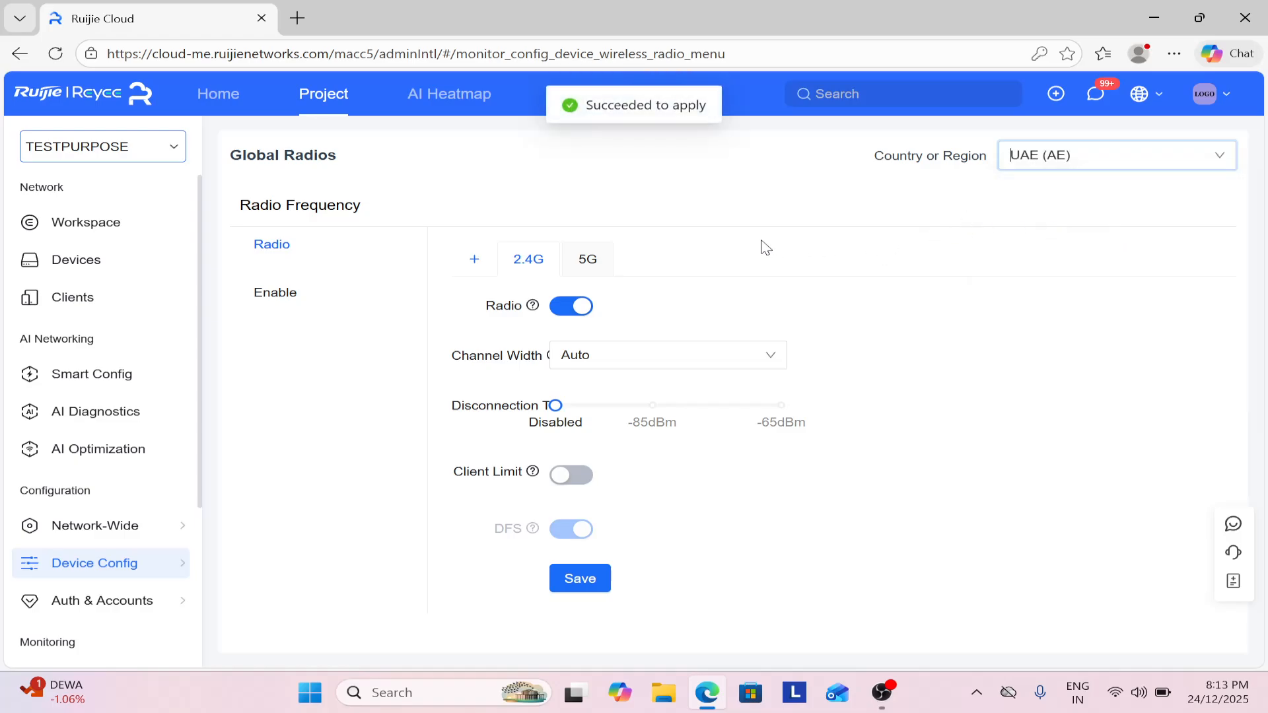
{"action": "left_click", "coordinate": [599, 346]}
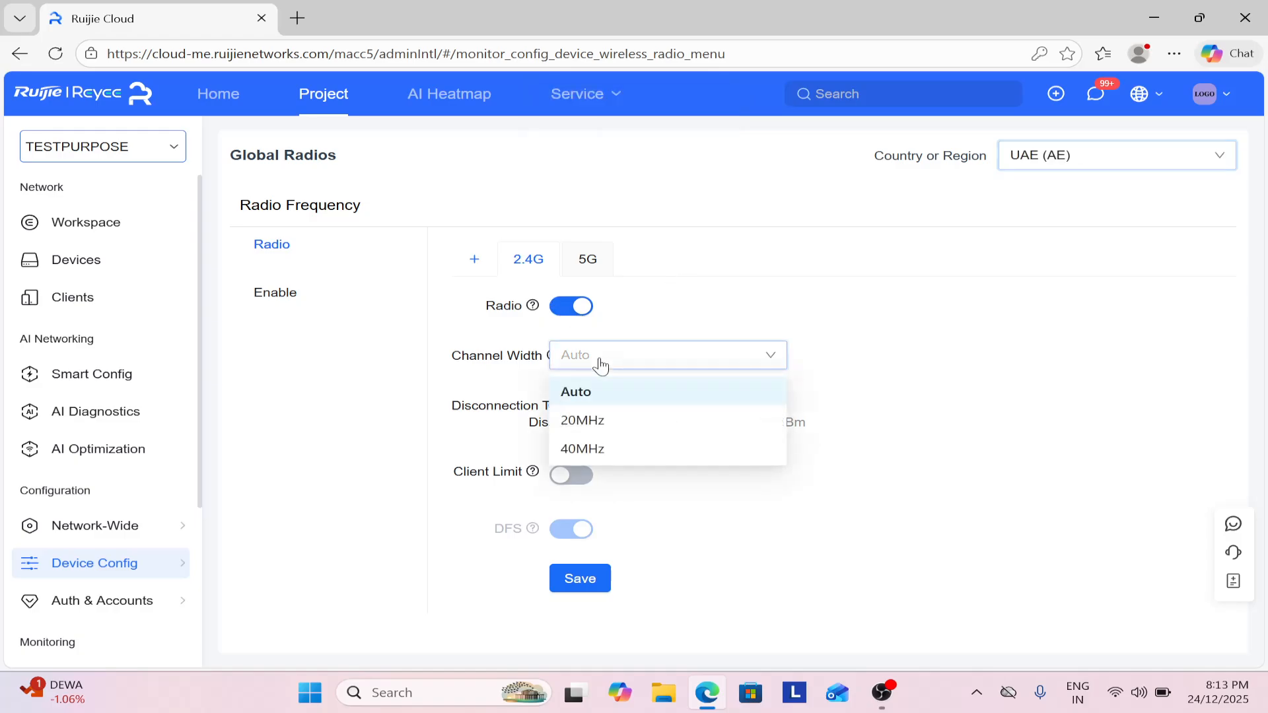
{"action": "left_click", "coordinate": [601, 449]}
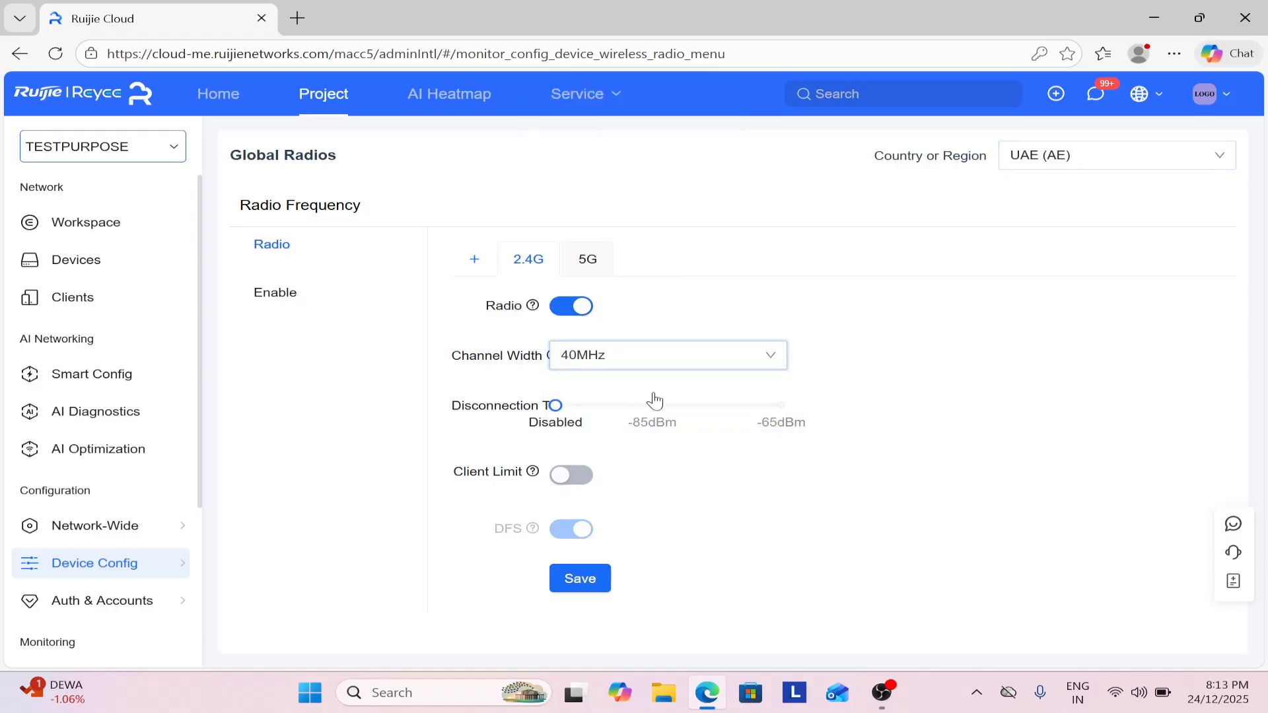
{"action": "left_click", "coordinate": [601, 586]}
{"action": "left_click", "coordinate": [591, 262]}
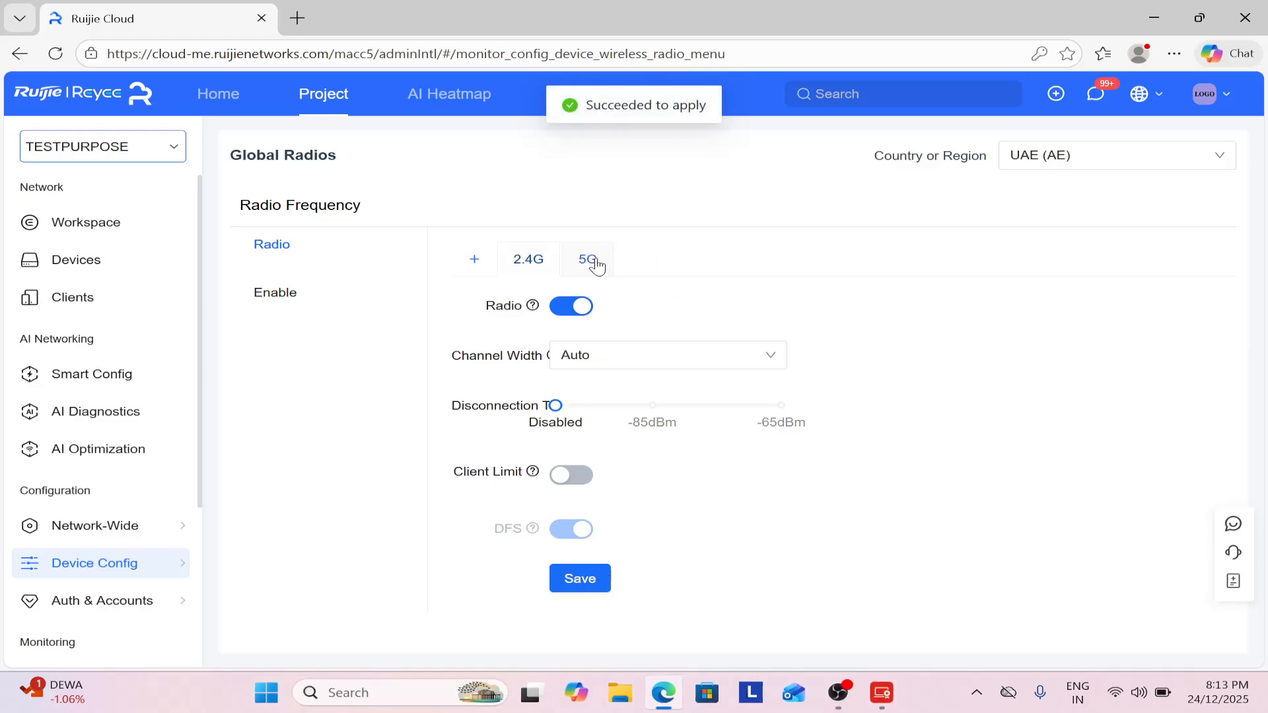
{"action": "left_click", "coordinate": [621, 361]}
{"action": "left_click", "coordinate": [599, 477]}
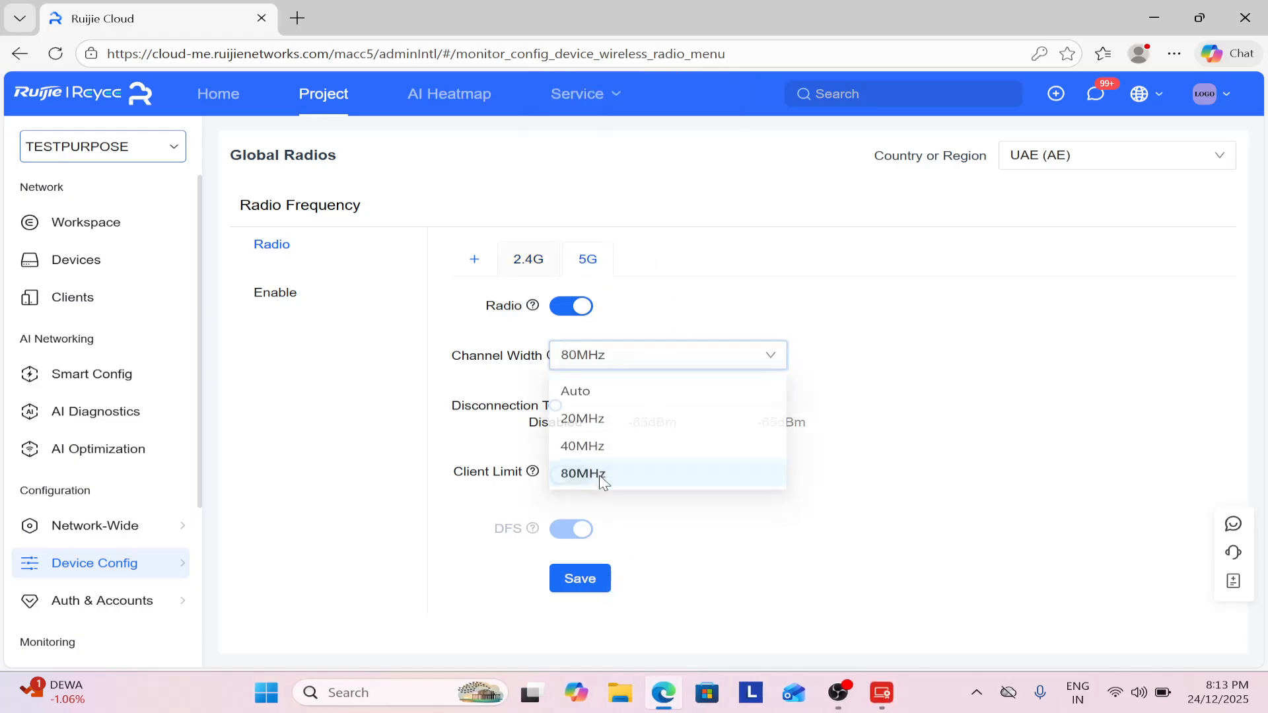
{"action": "left_click", "coordinate": [598, 590]}
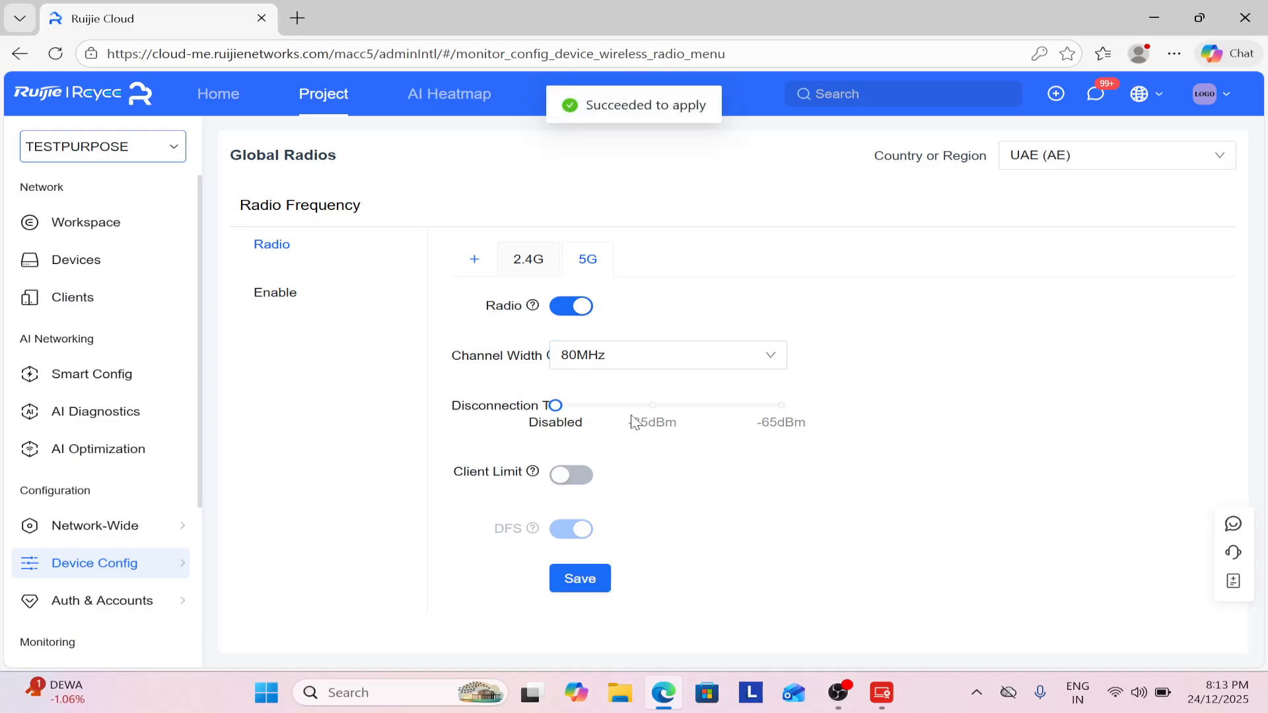
Delete the extra 5G-2 radio that was added by mistake.
{"action": "left_click", "coordinate": [490, 268]}
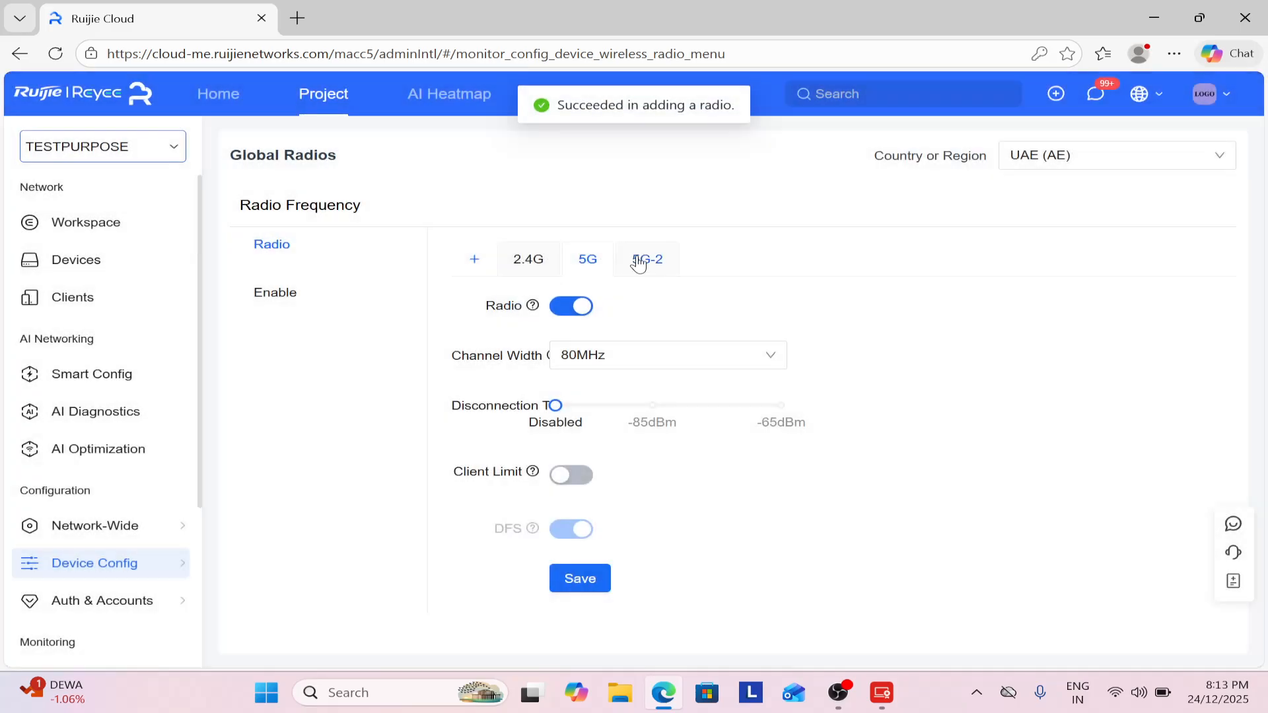
{"action": "left_click", "coordinate": [638, 260]}
{"action": "left_click", "coordinate": [604, 453]}
{"action": "left_click", "coordinate": [605, 454]}
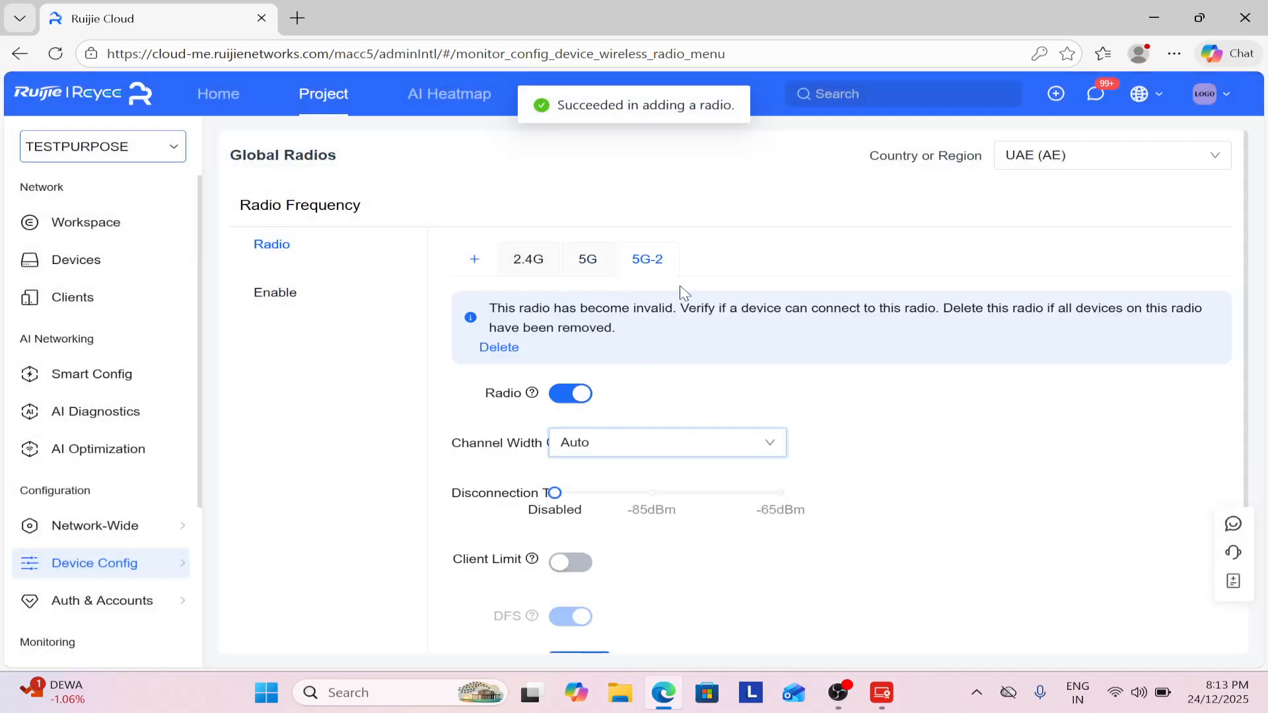
{"action": "scroll", "coordinate": [700, 409], "scroll_direction": "down", "scroll_amount": 1}
{"action": "scroll", "coordinate": [696, 462], "scroll_direction": "up", "scroll_amount": 1}
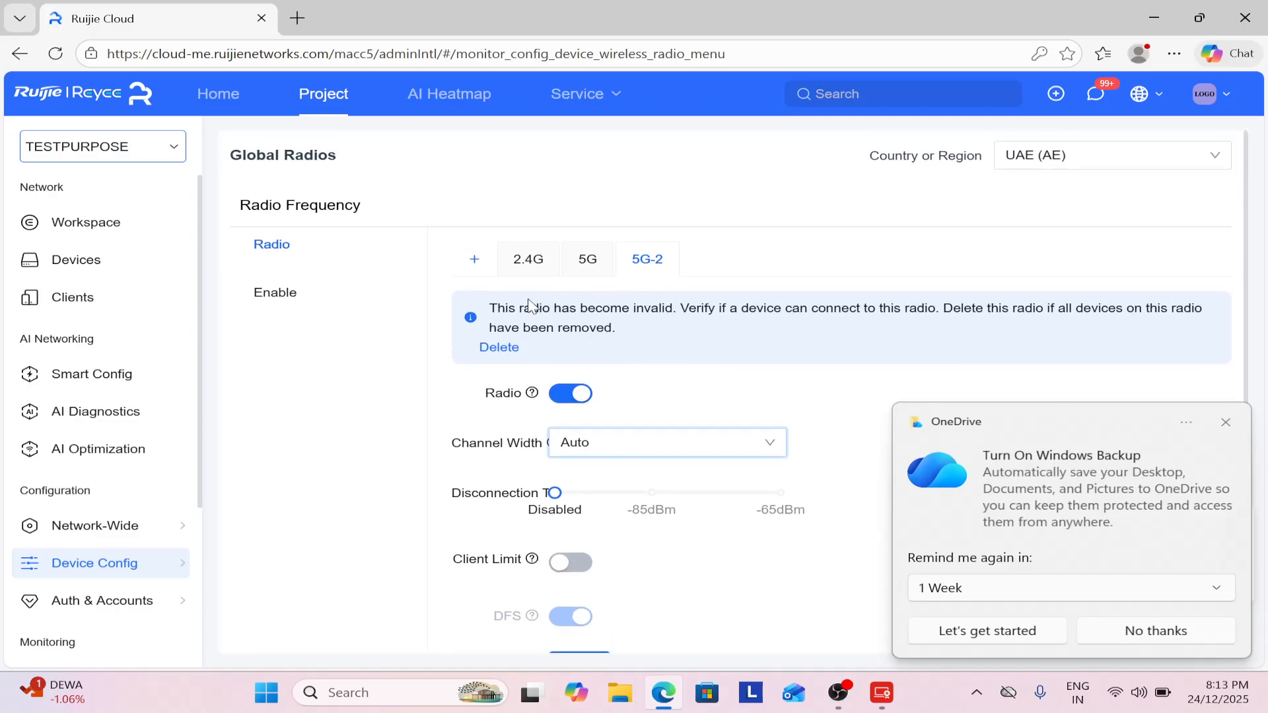
{"action": "left_click", "coordinate": [513, 355]}
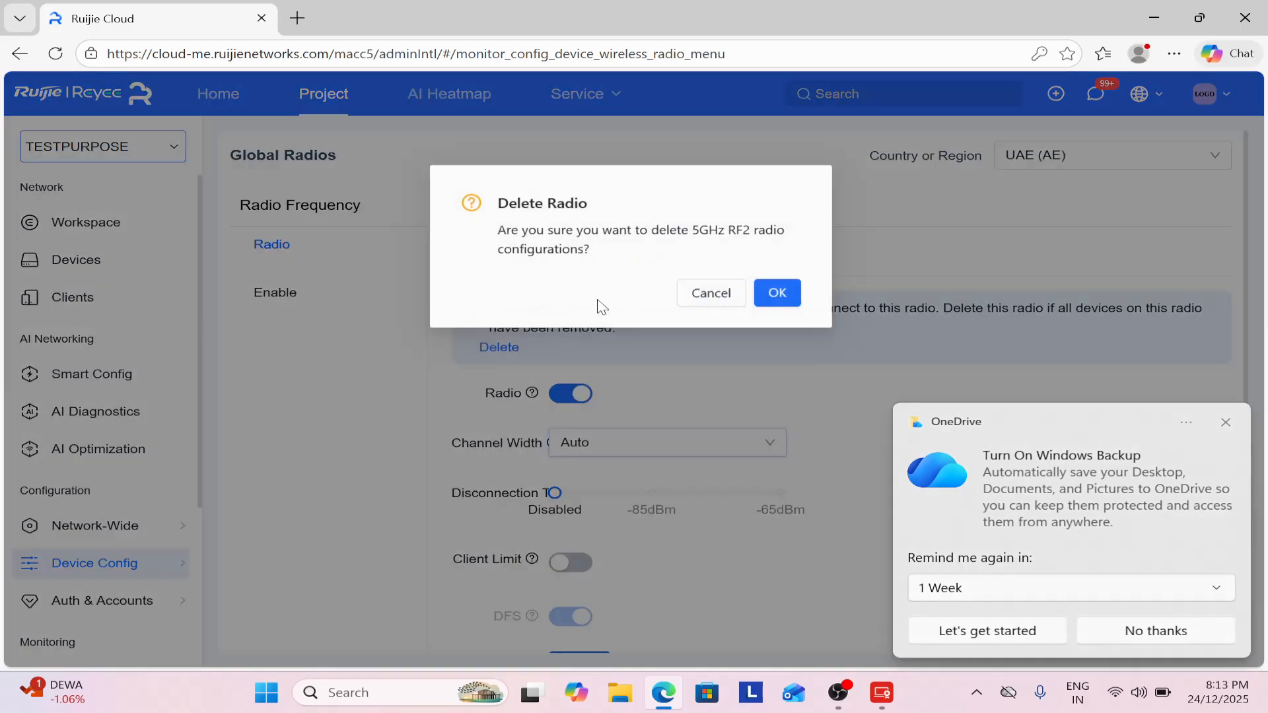
{"action": "left_click", "coordinate": [795, 293]}
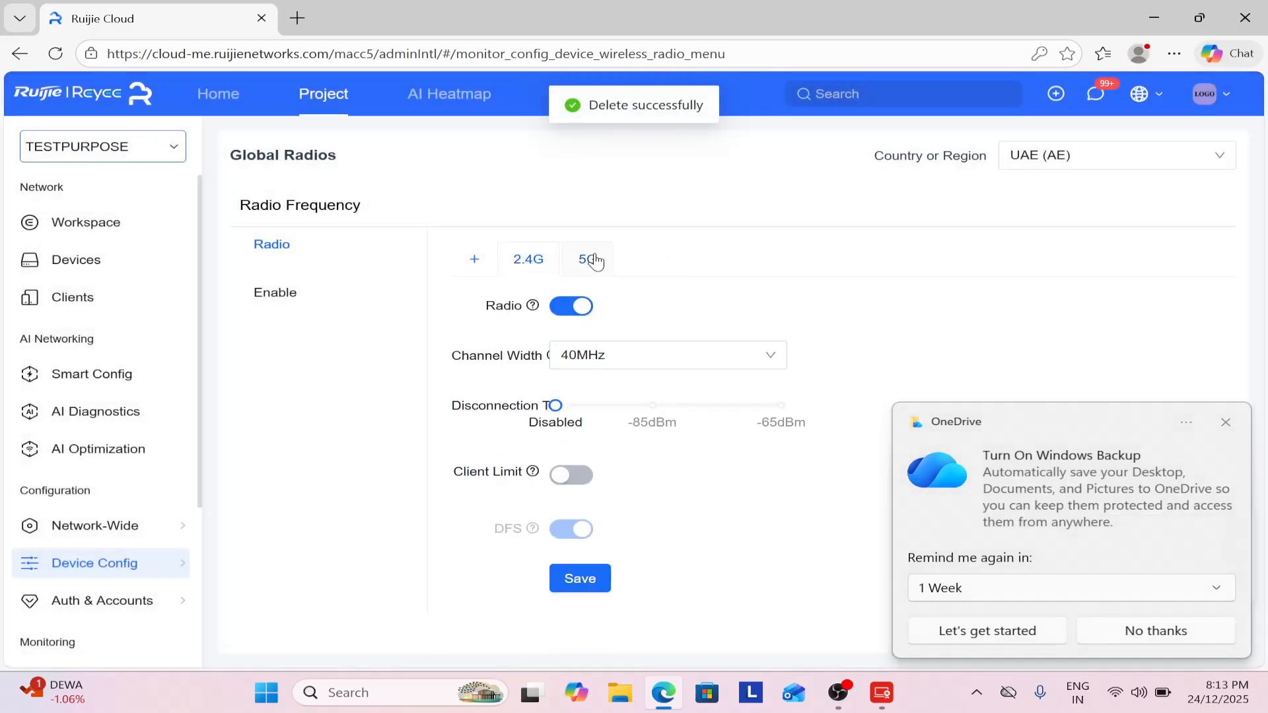
Re-save the 5G and 2.4G radio settings.
{"action": "left_click", "coordinate": [590, 259]}
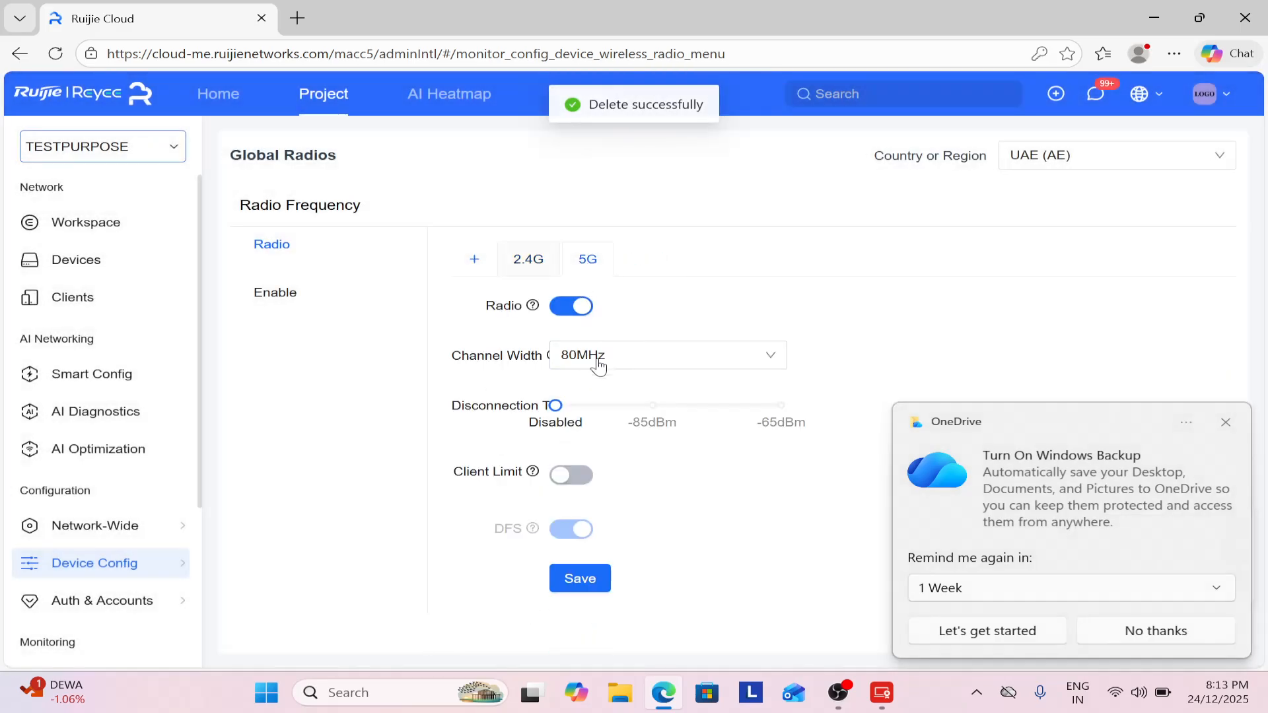
{"action": "left_click", "coordinate": [1225, 422]}
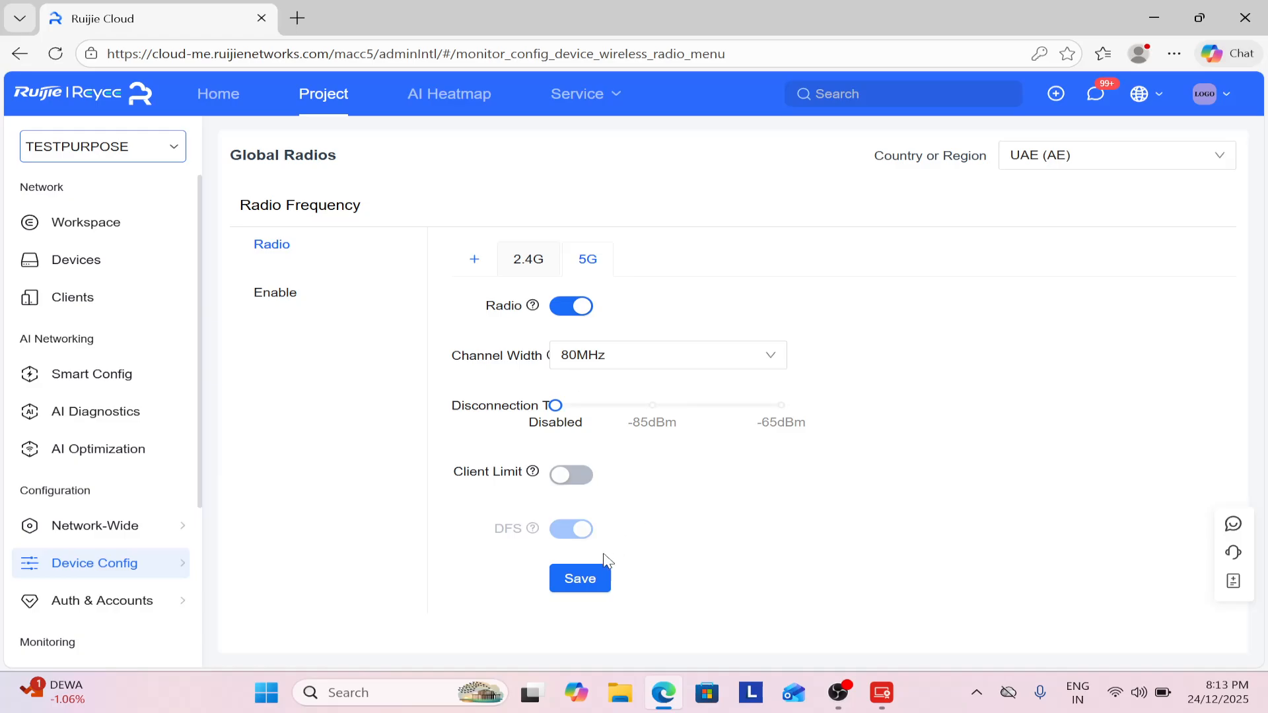
{"action": "left_click", "coordinate": [594, 580]}
{"action": "left_click", "coordinate": [528, 267]}
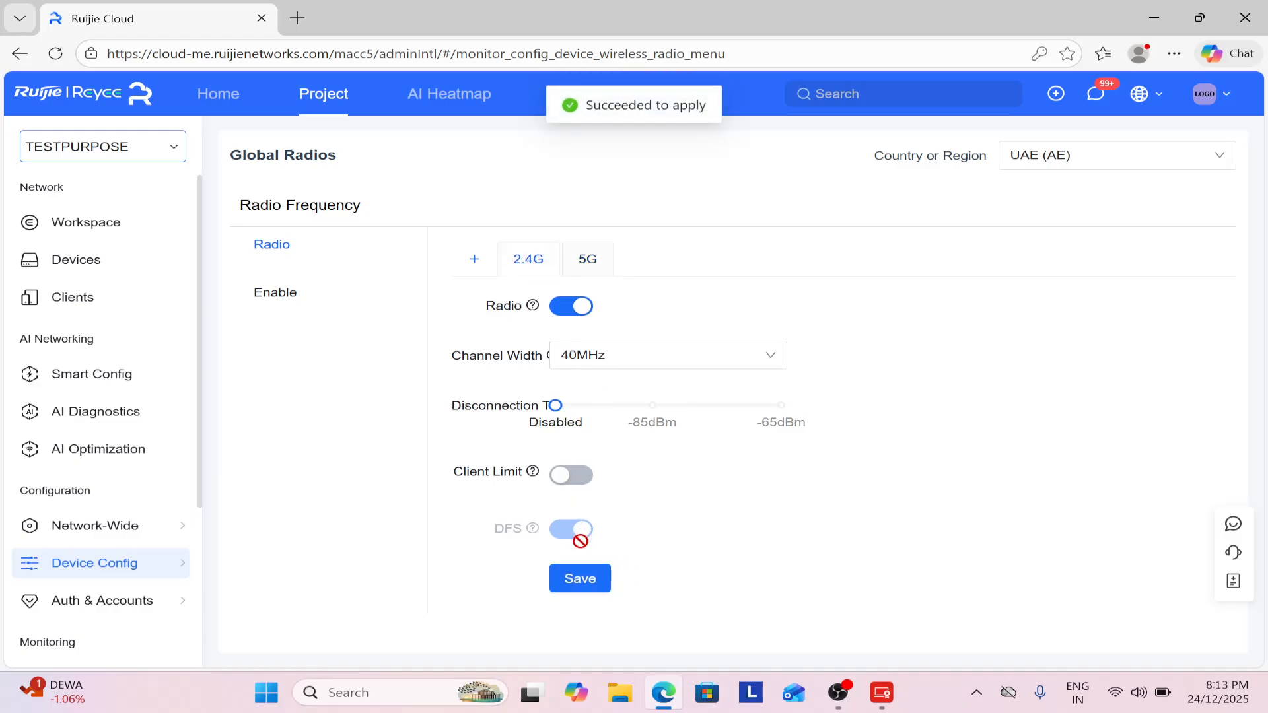
{"action": "left_click", "coordinate": [579, 575]}
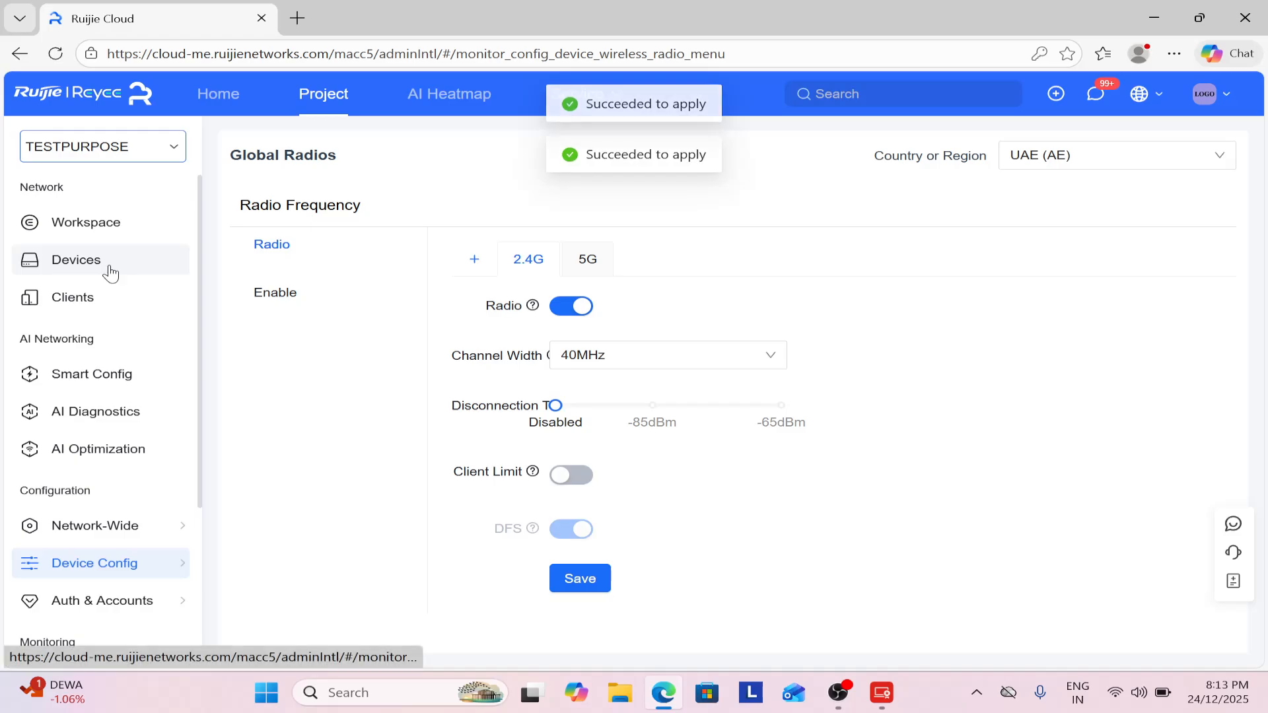
Copy the access point's management IP 192.168.30.121 from the project's device list.
{"action": "mouse_move", "coordinate": [146, 564]}
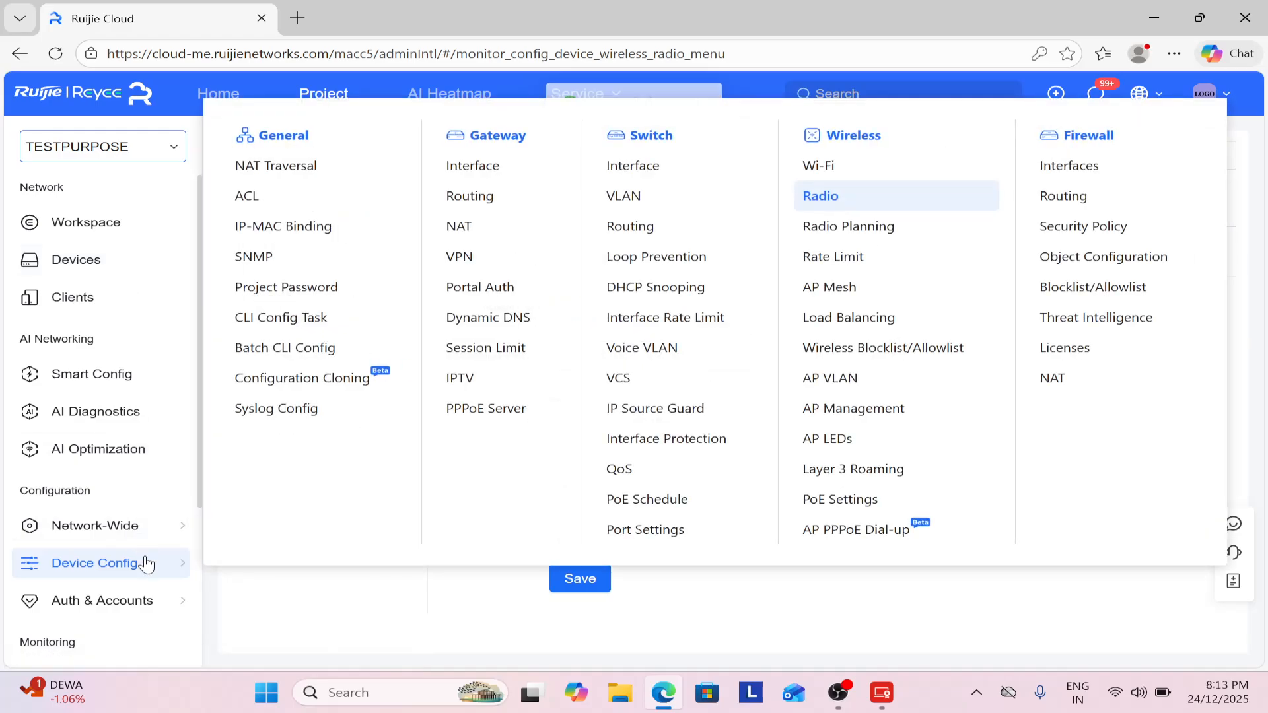
{"action": "left_click", "coordinate": [116, 259]}
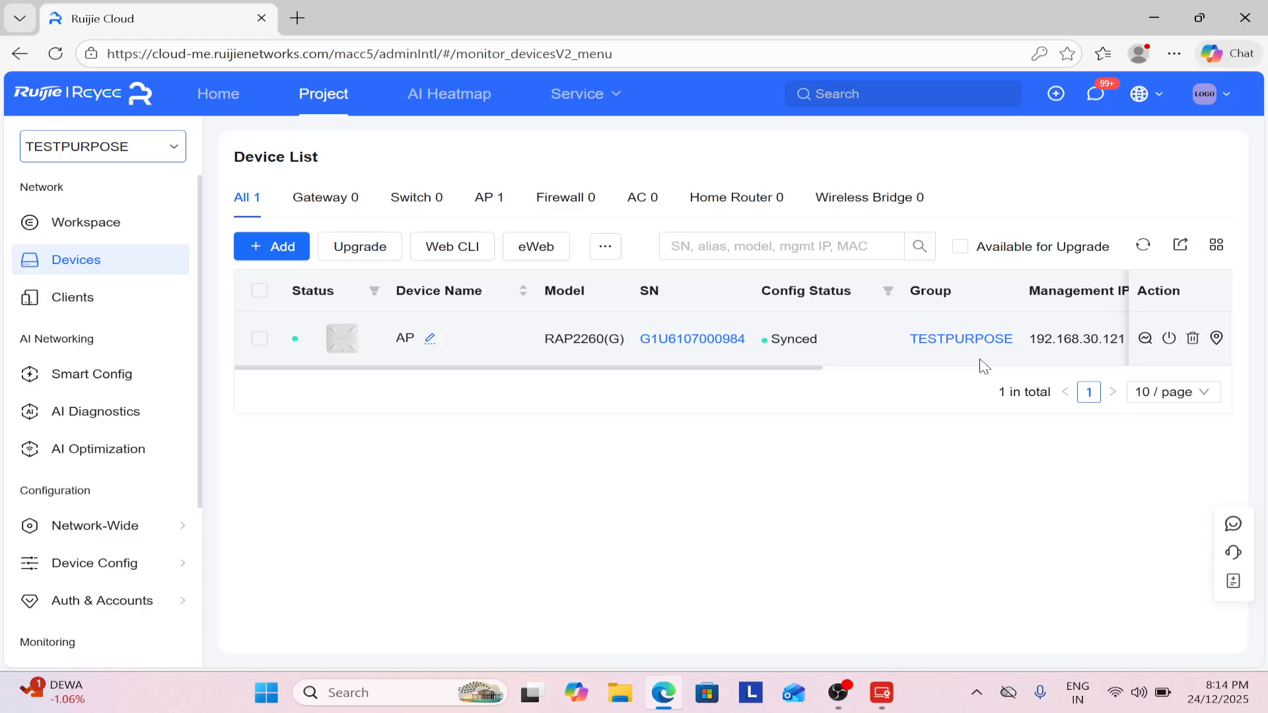
{"action": "left_click_drag", "start_coordinate": [792, 374], "coordinate": [1014, 345]}
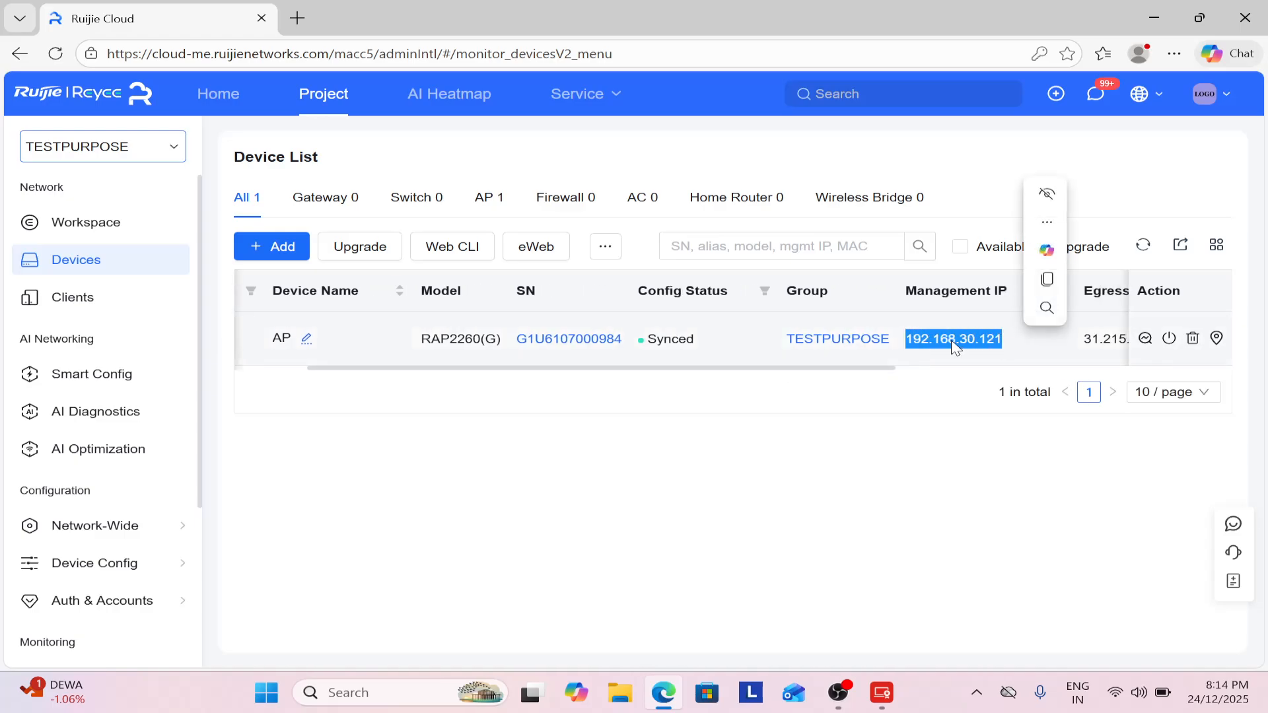
{"action": "right_click", "coordinate": [953, 345]}
{"action": "left_click", "coordinate": [956, 360]}
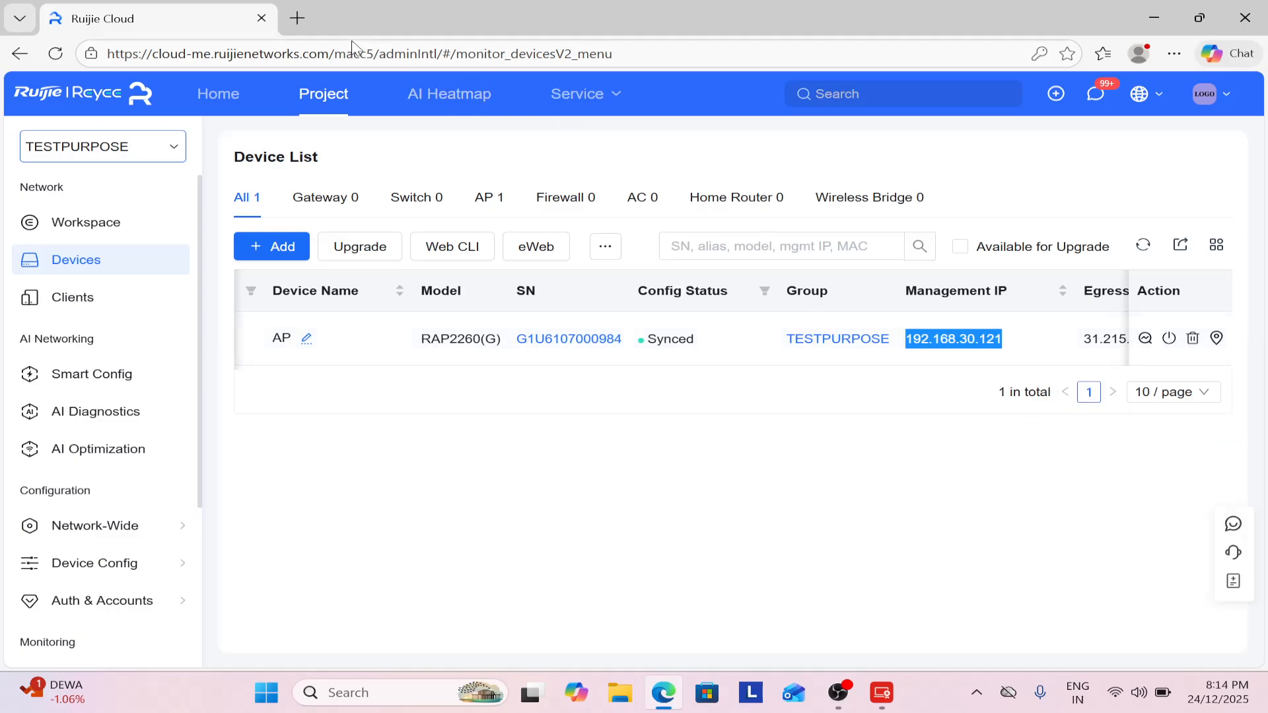
Load 192.168.30.121 in a new tab past the certificate warning and log in.
{"action": "left_click", "coordinate": [297, 18]}
{"action": "key", "text": "ctrl+v"}
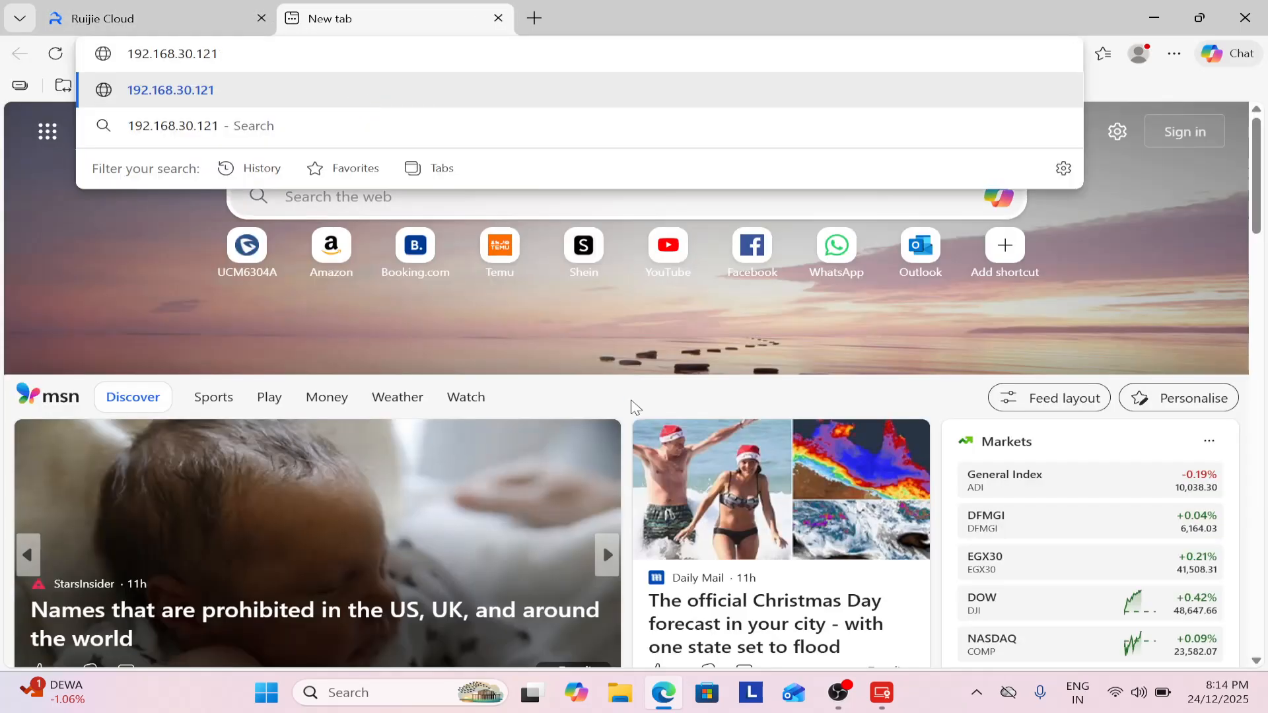
{"action": "key", "text": "Return"}
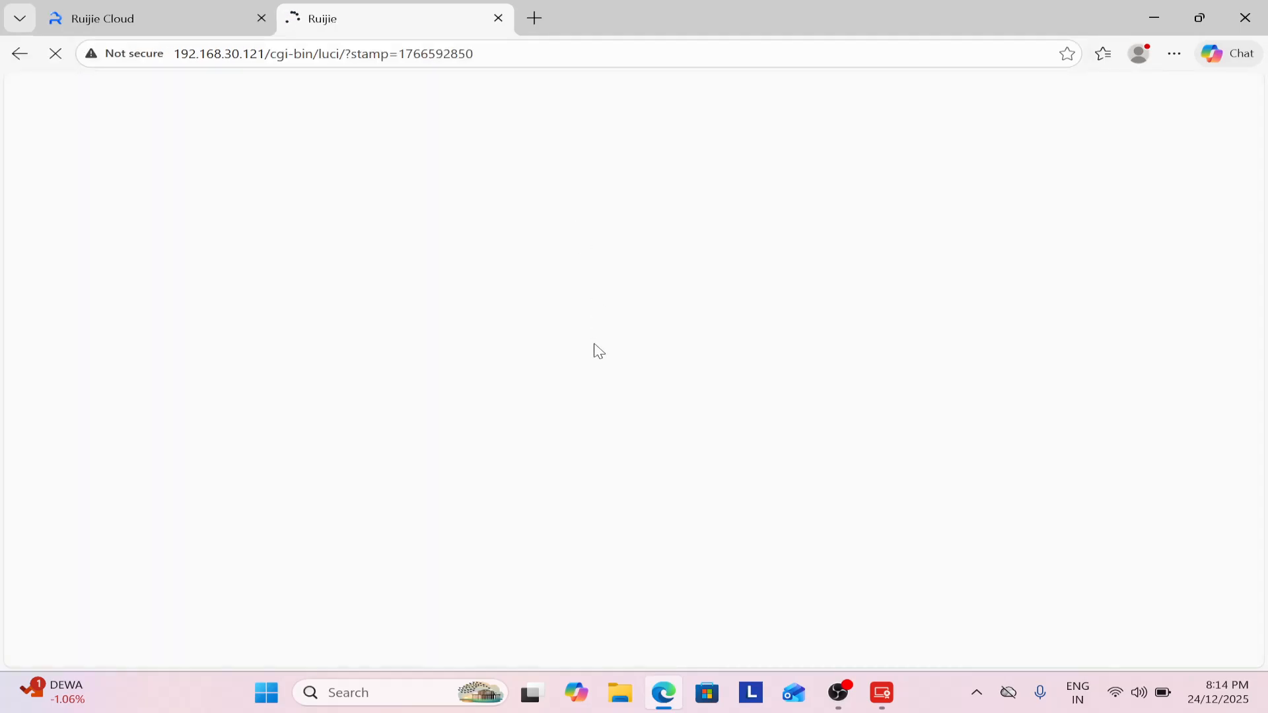
{"action": "left_click", "coordinate": [391, 436]}
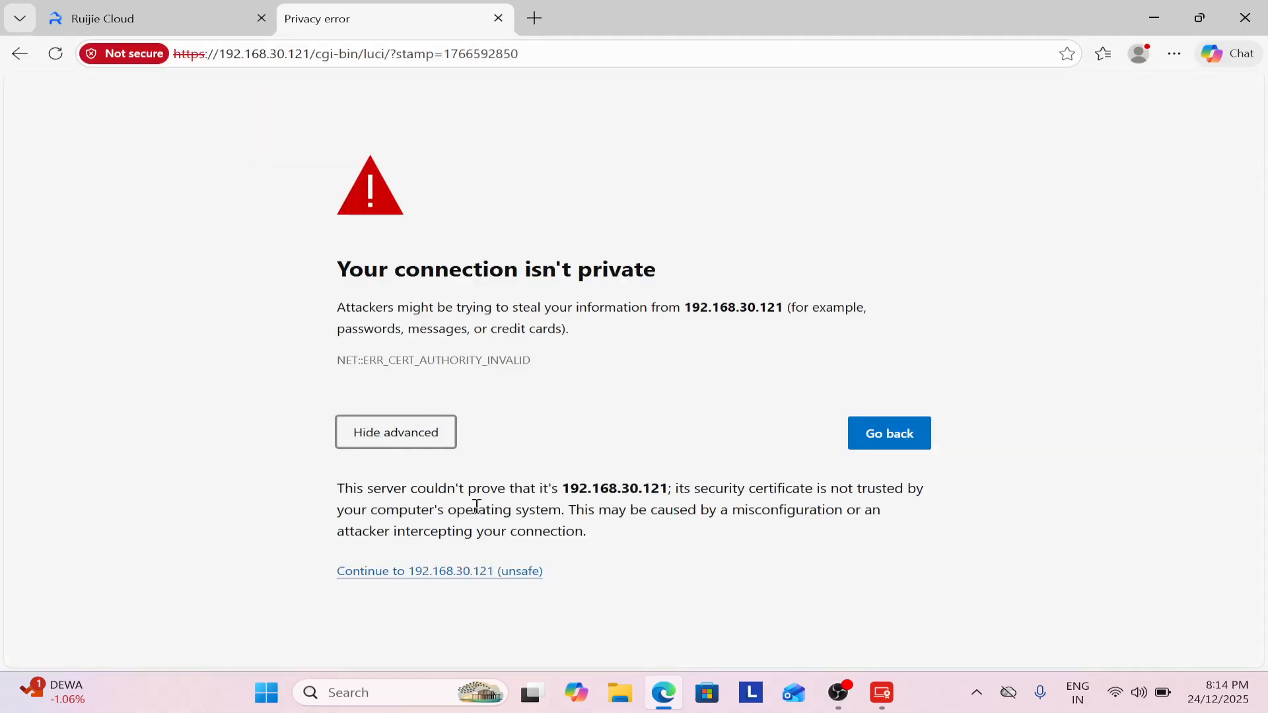
{"action": "left_click", "coordinate": [487, 572]}
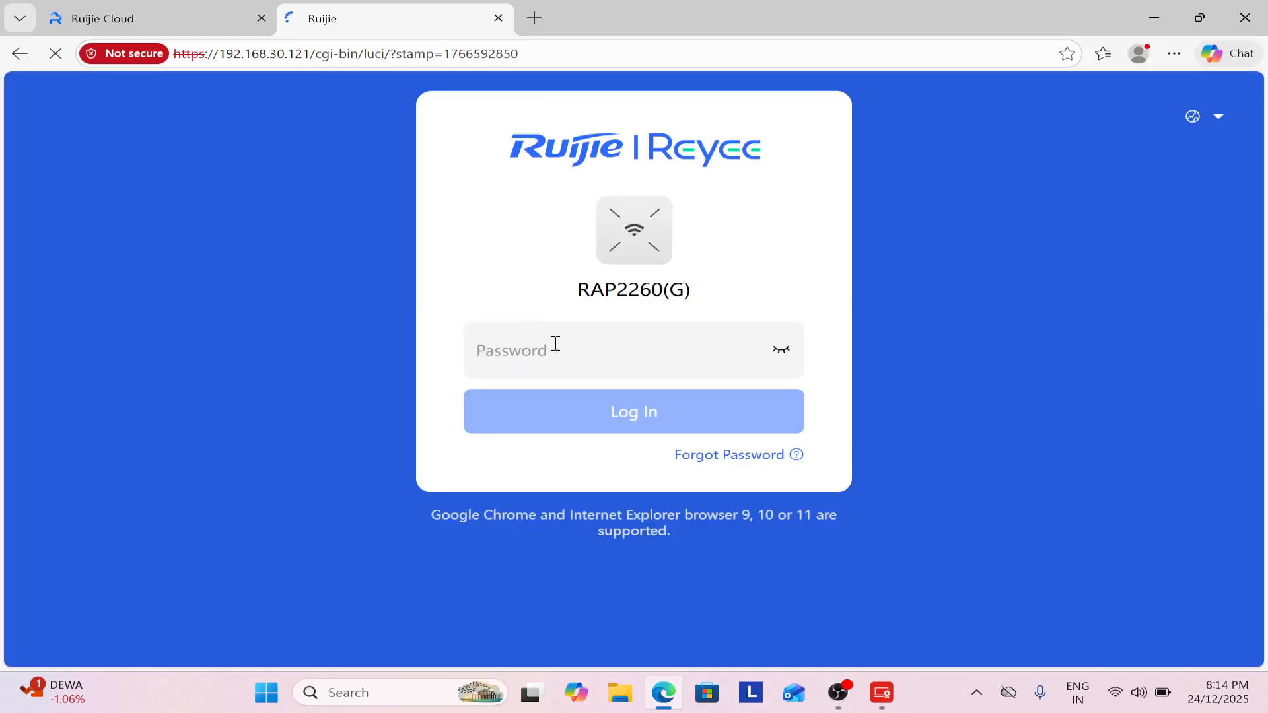
{"action": "left_click", "coordinate": [553, 347]}
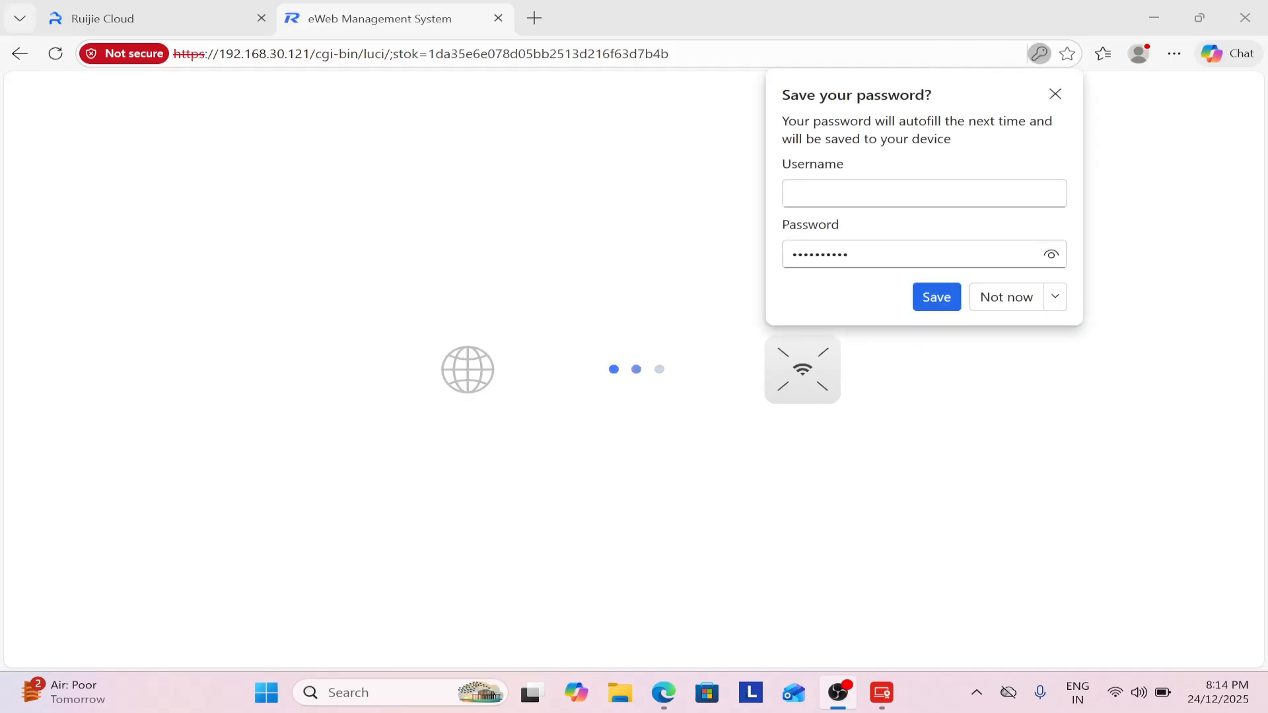
Open the RAP2260(G) access point's PoE Settings under Advanced.
{"action": "left_click", "coordinate": [1056, 93]}
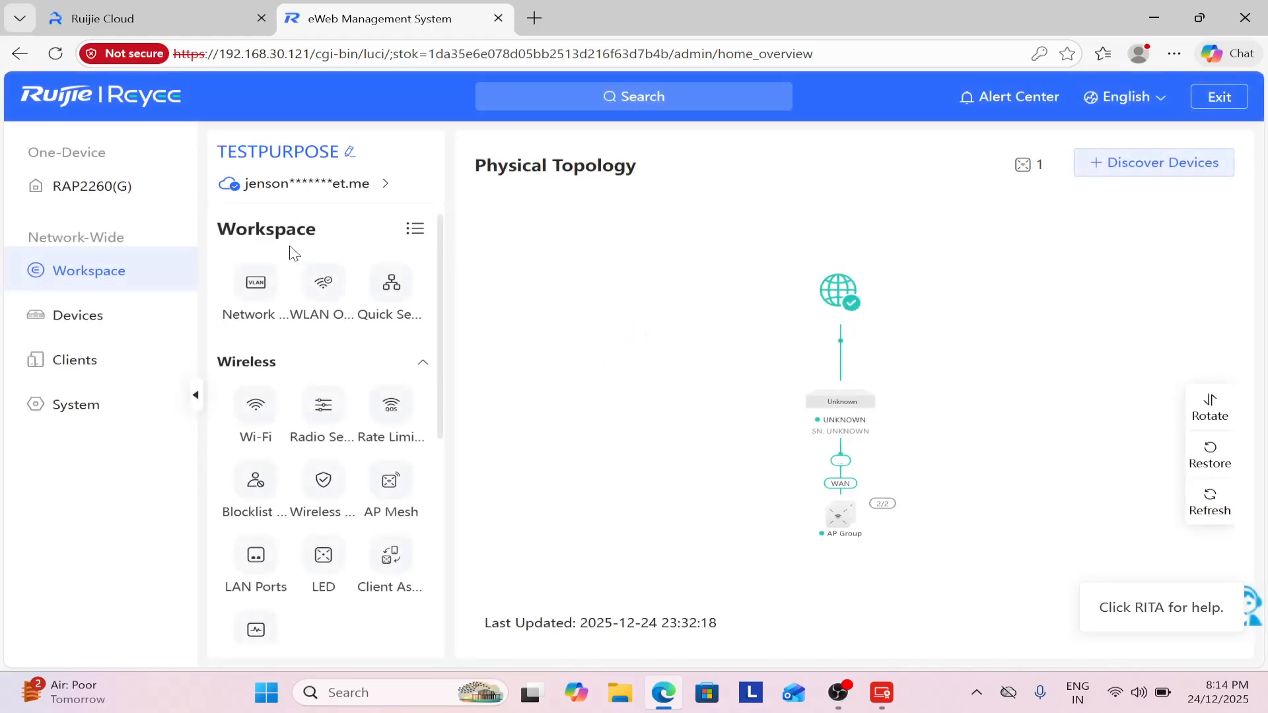
{"action": "left_click", "coordinate": [108, 192]}
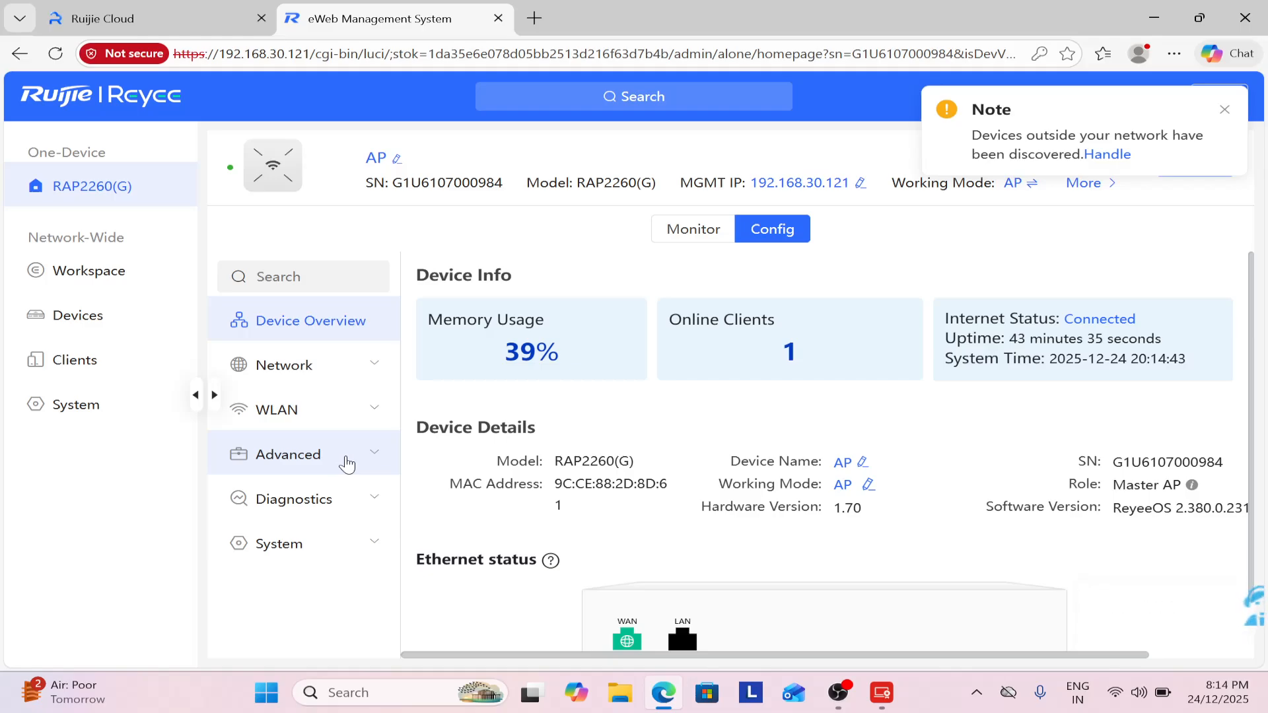
{"action": "left_click", "coordinate": [347, 465]}
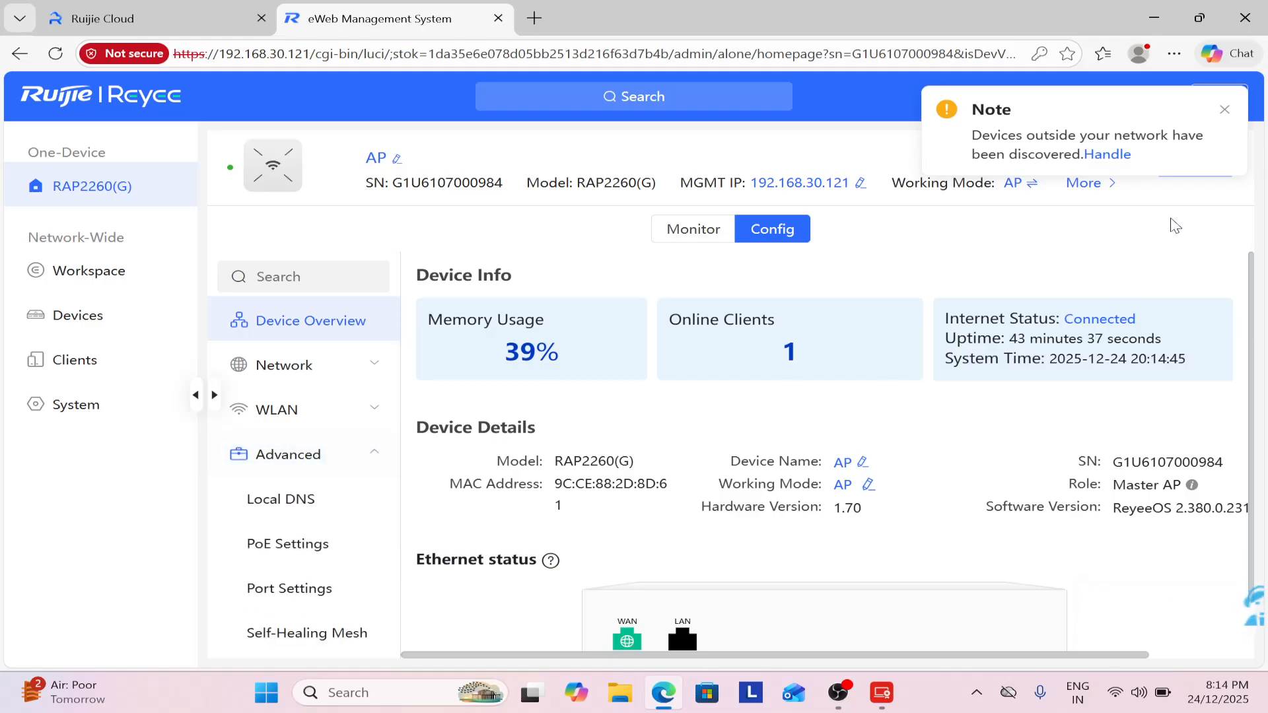
{"action": "left_click", "coordinate": [1228, 112]}
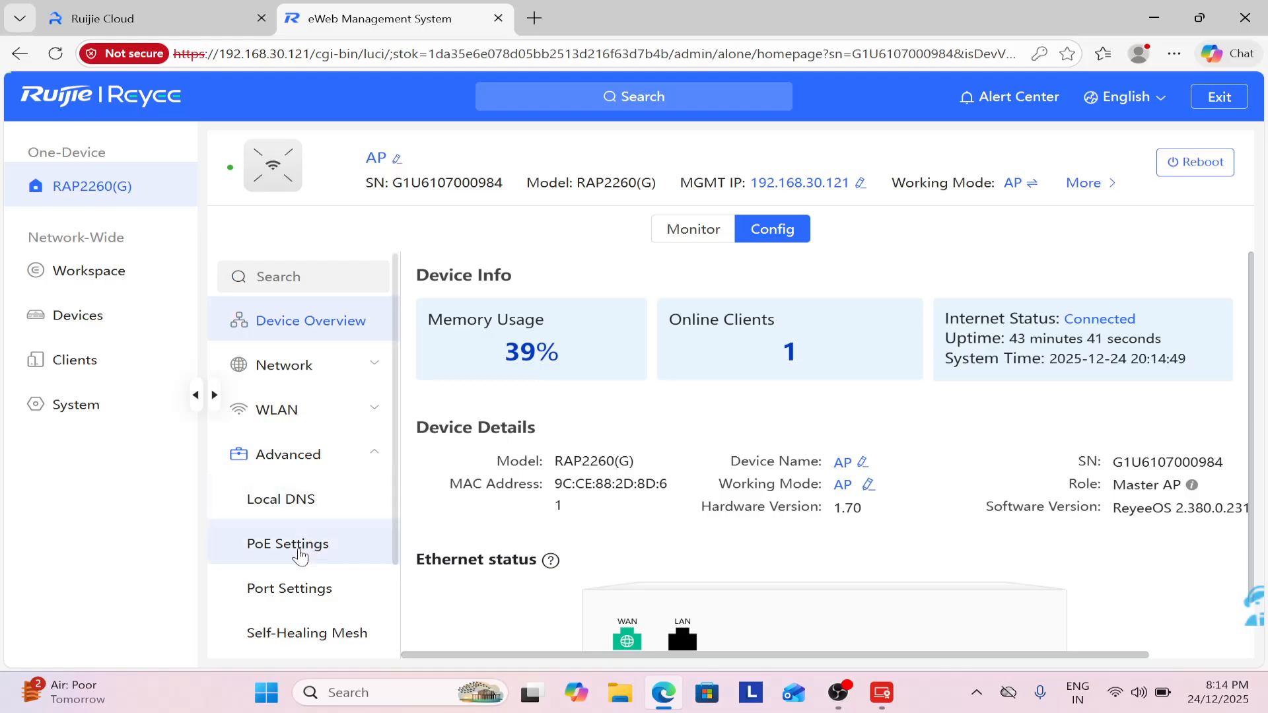
{"action": "left_click", "coordinate": [298, 551]}
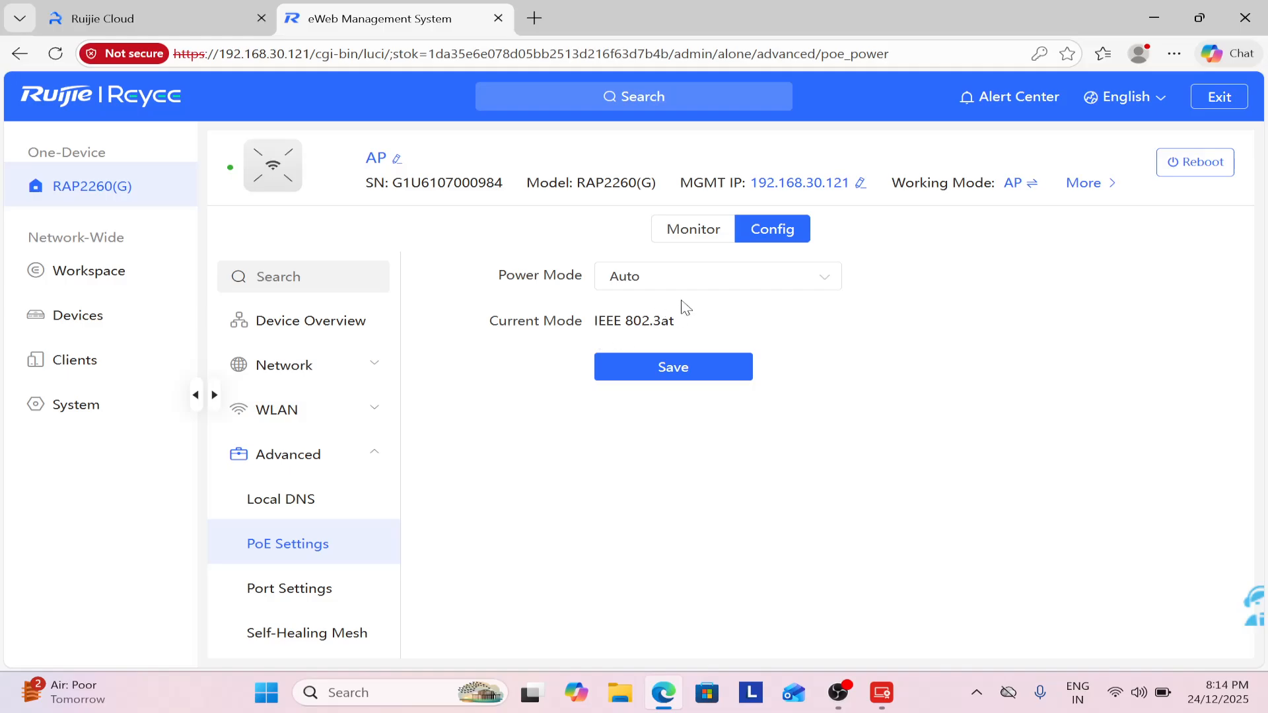
Set the PoE Power Mode to IEEE 802.3af and save it.
{"action": "left_click", "coordinate": [675, 282]}
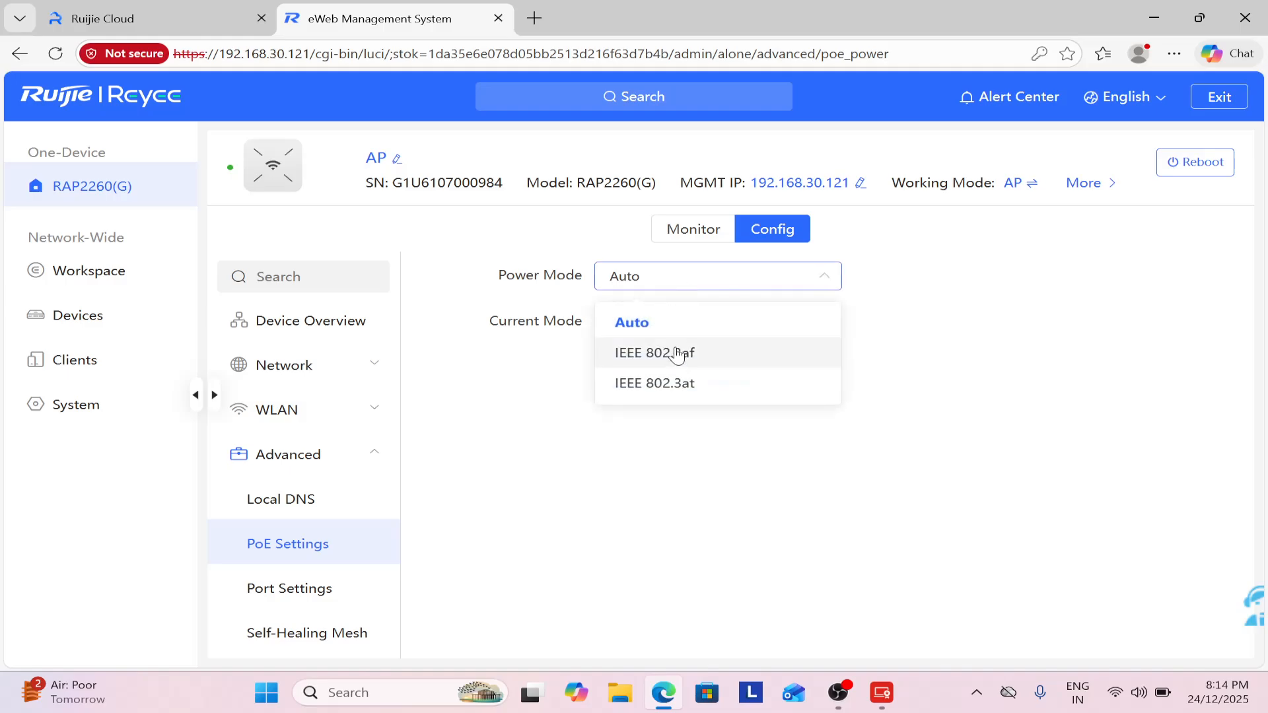
{"action": "left_click", "coordinate": [693, 354]}
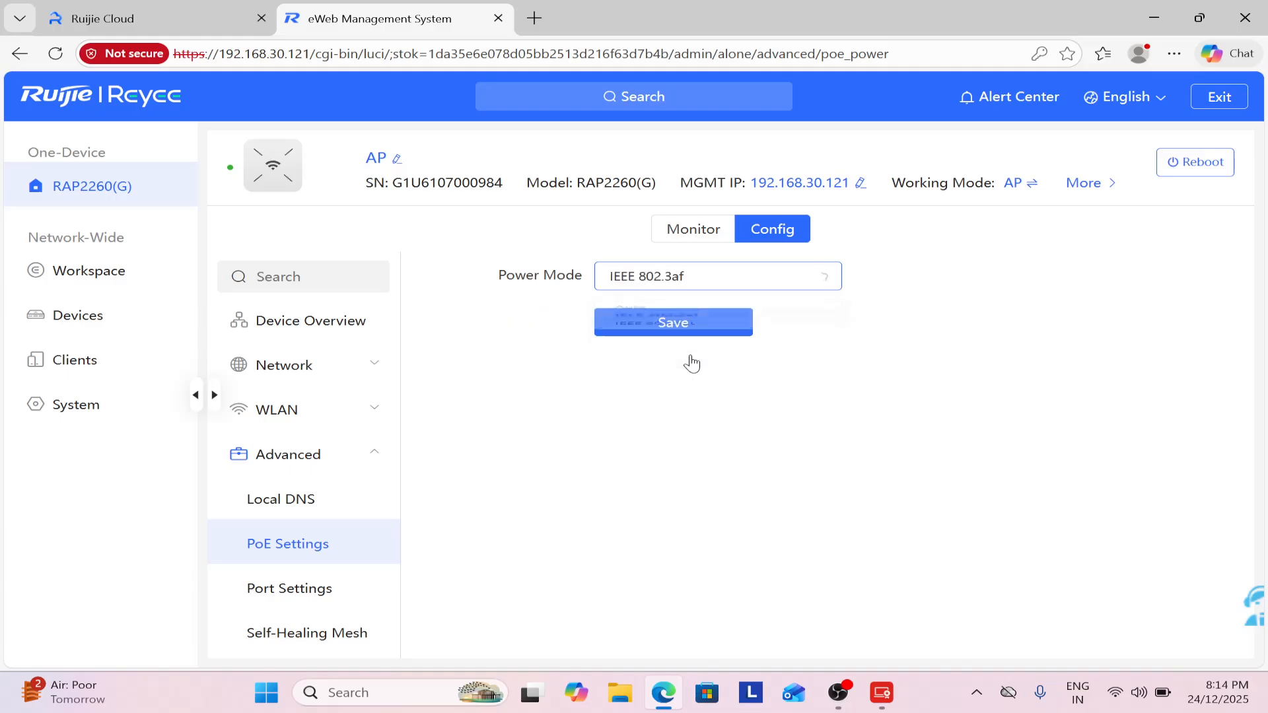
{"action": "left_click", "coordinate": [663, 329]}
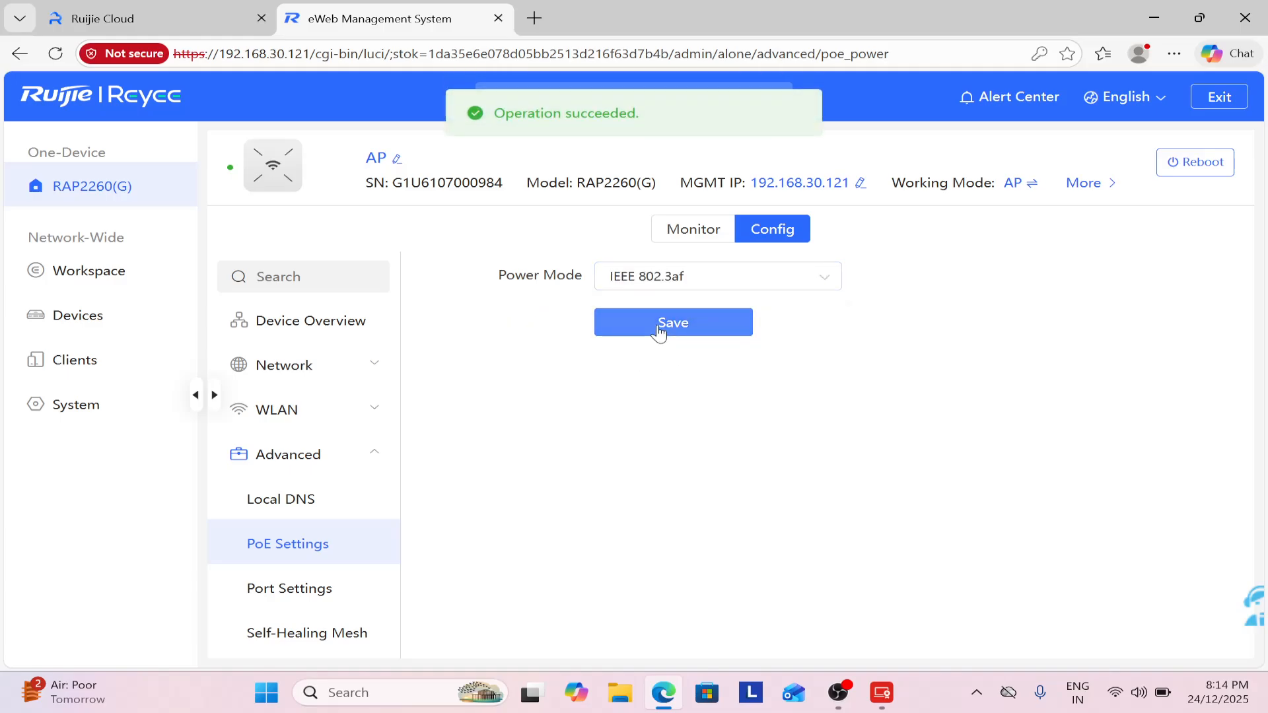
{"action": "left_click", "coordinate": [659, 330]}
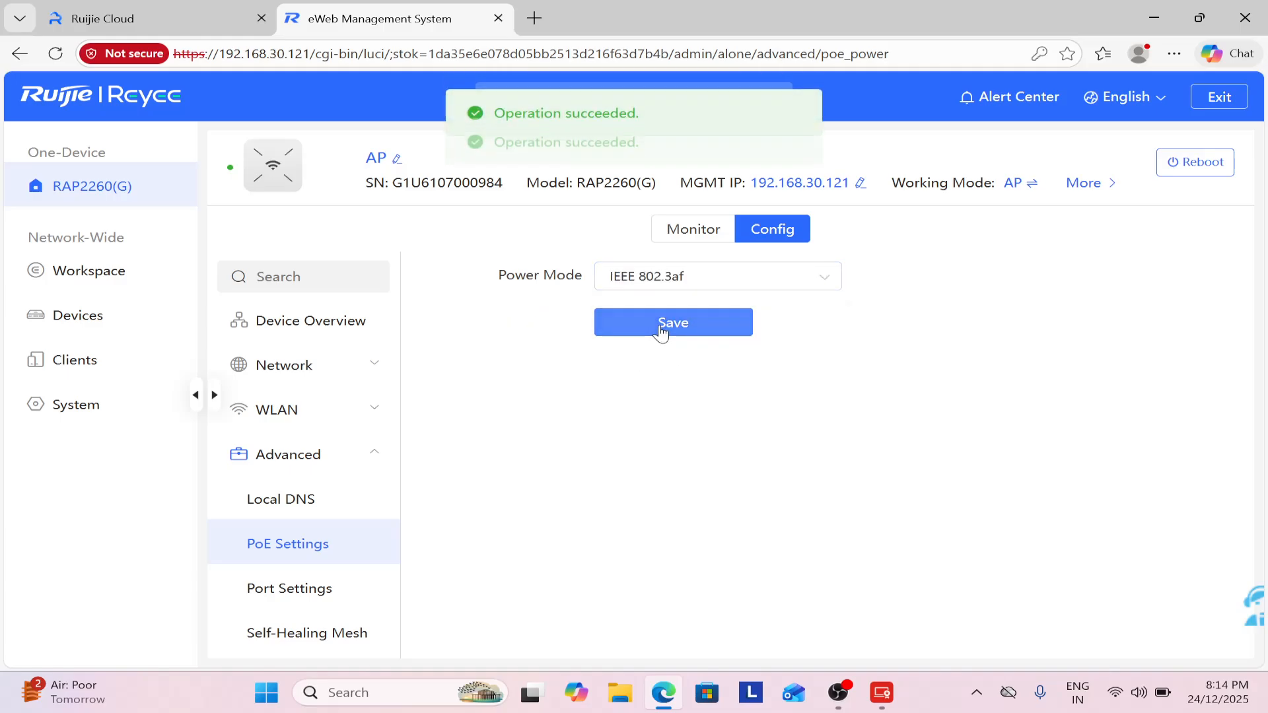
{"action": "left_click", "coordinate": [304, 584]}
{"action": "left_click", "coordinate": [316, 545]}
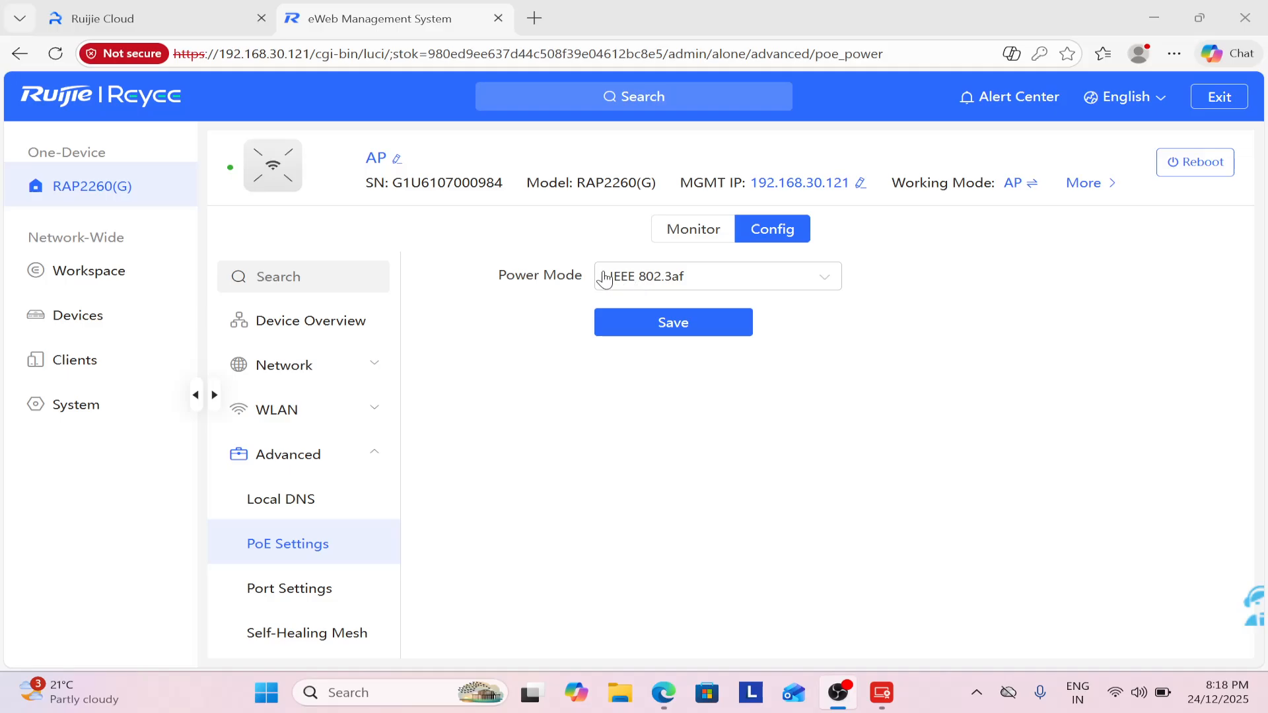
Close the eWeb tab and go to TESTPURPOSE's Captive Portal page in Ruijie Cloud.
{"action": "left_click", "coordinate": [498, 18]}
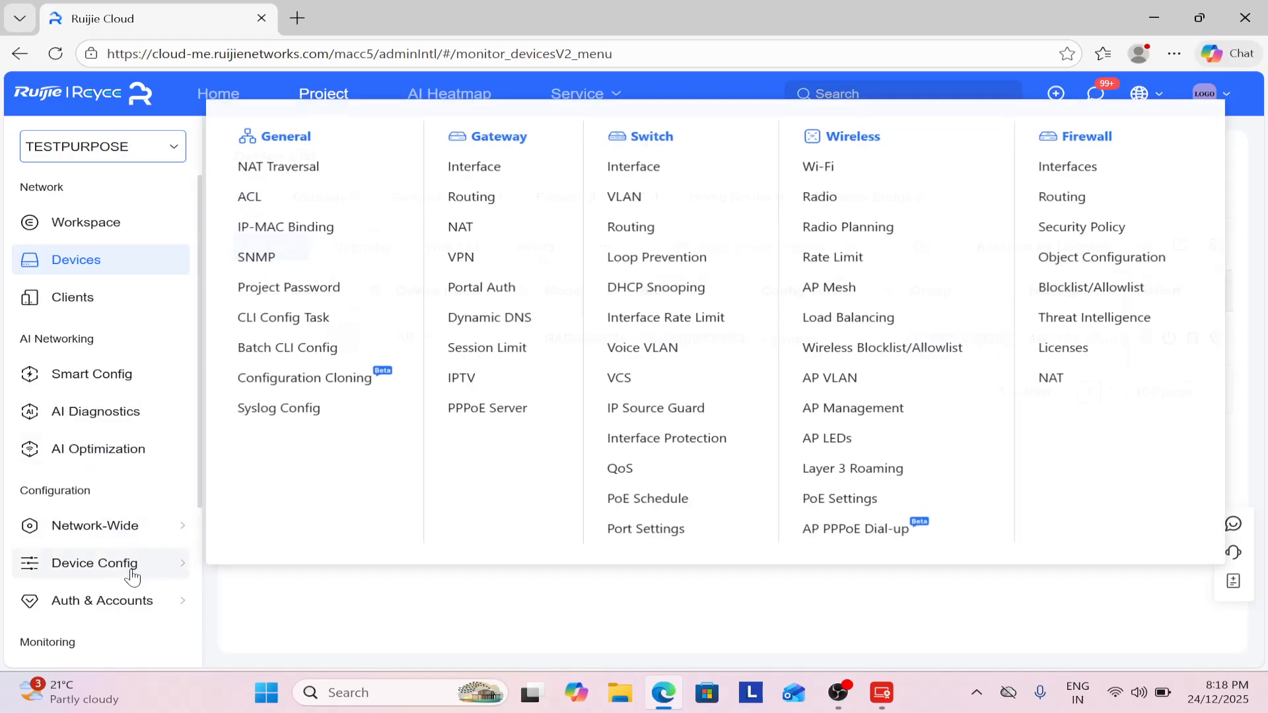
{"action": "mouse_move", "coordinate": [152, 611]}
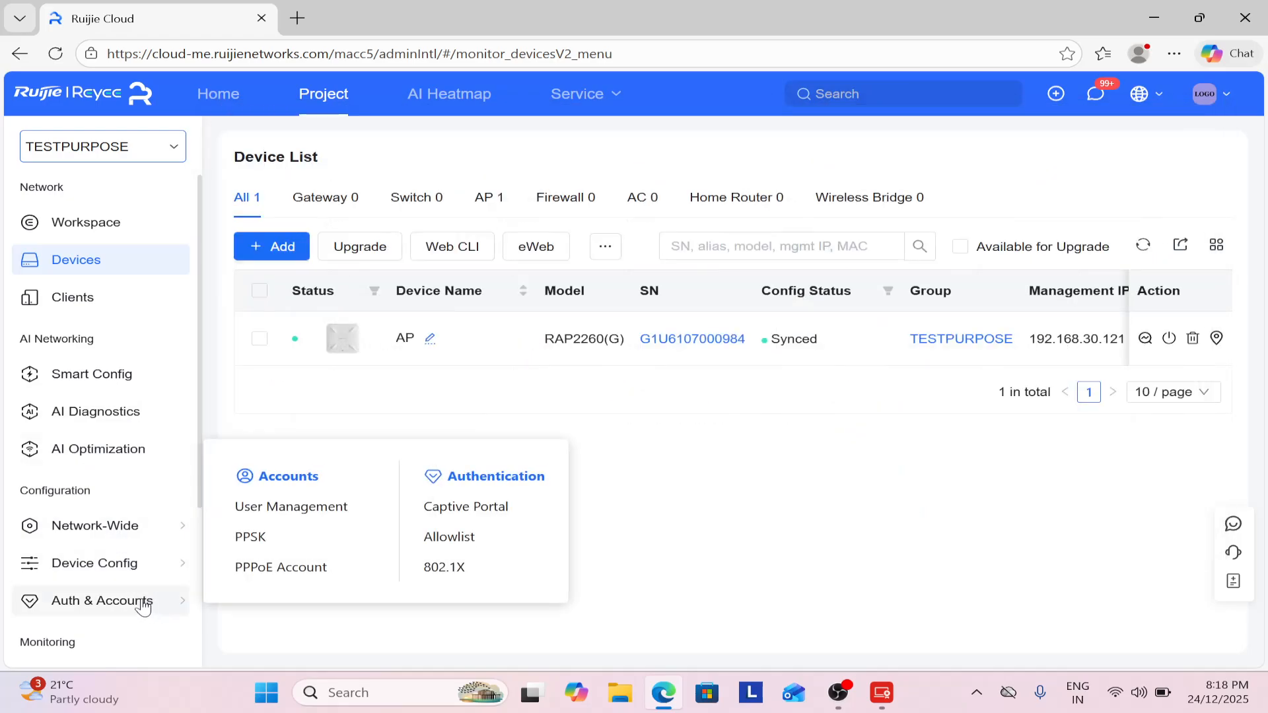
{"action": "left_click", "coordinate": [171, 153]}
{"action": "mouse_move", "coordinate": [153, 607]}
{"action": "left_click", "coordinate": [455, 516]}
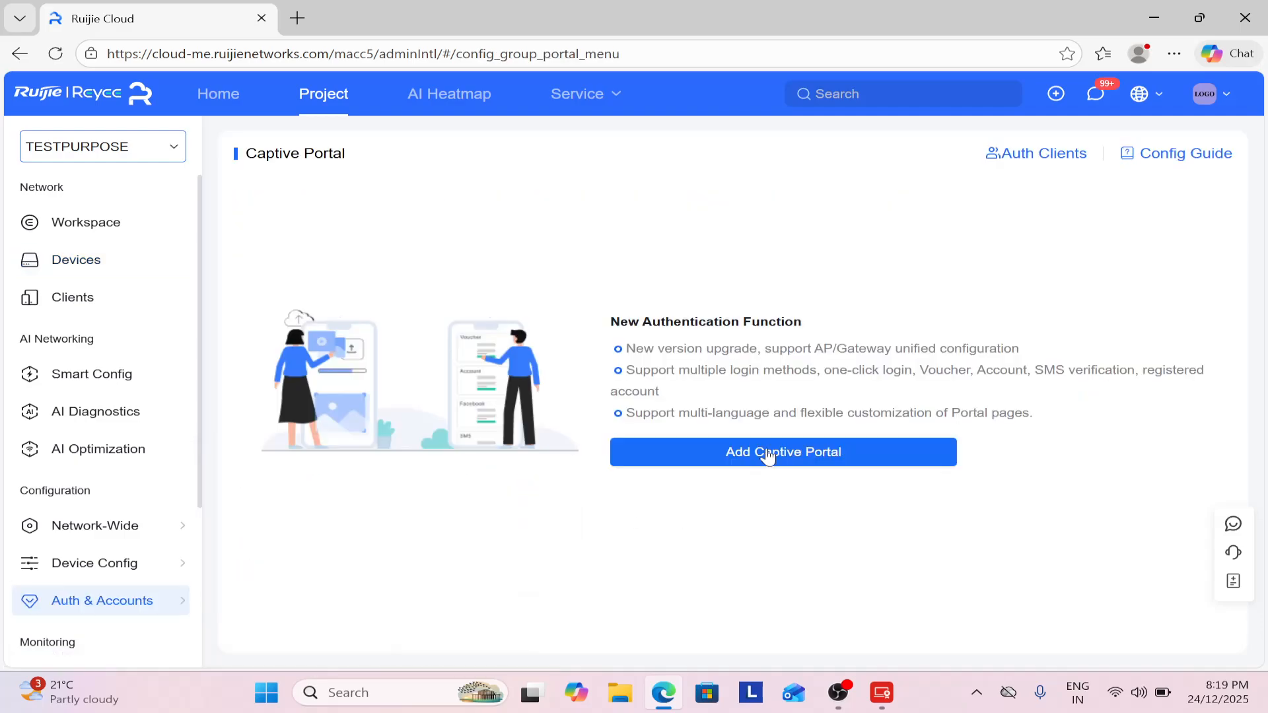
Add a captive portal with policy name ACCESS BASED, applied to SSID TEST.
{"action": "left_click", "coordinate": [768, 454]}
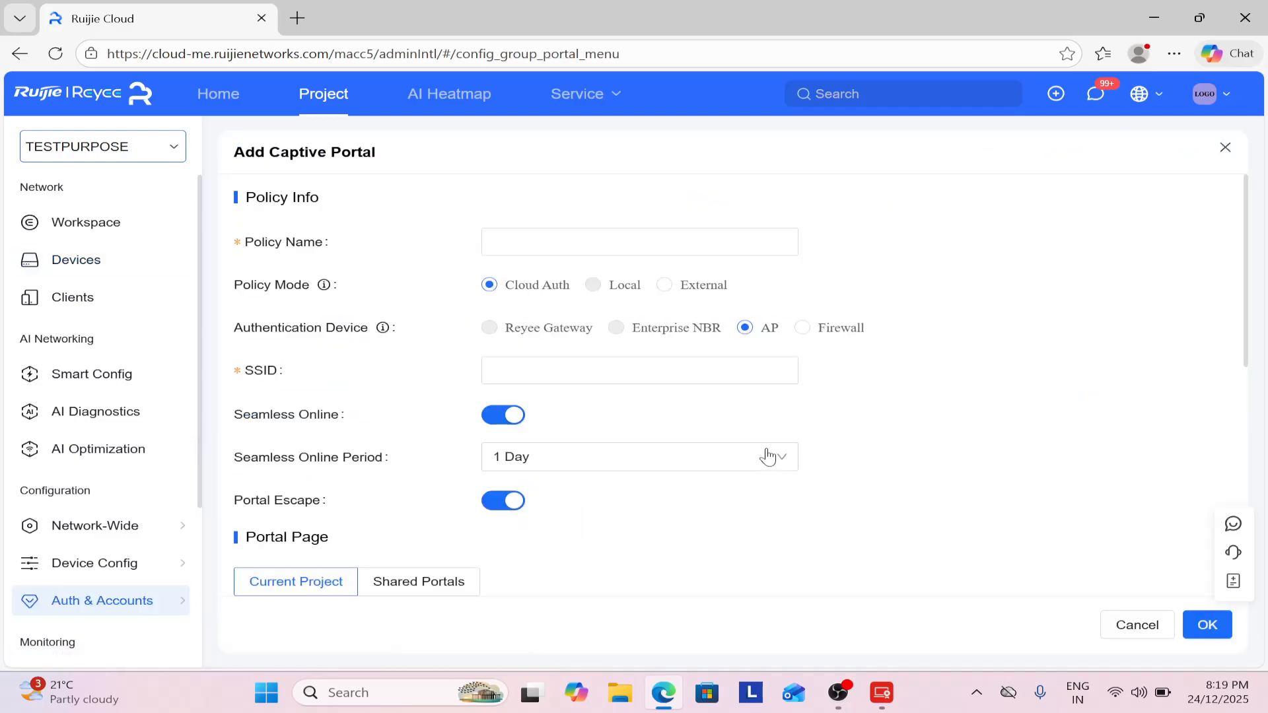
{"action": "left_click", "coordinate": [578, 235]}
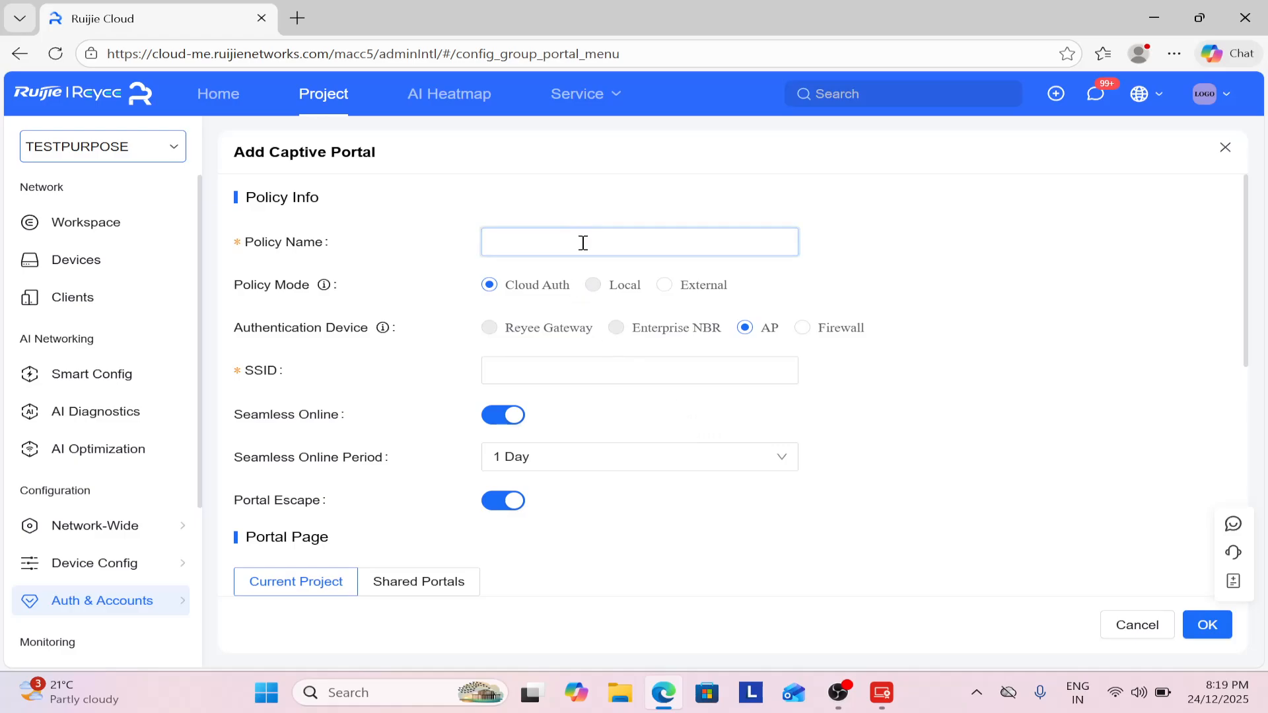
{"action": "key", "text": "Caps_Lock"}
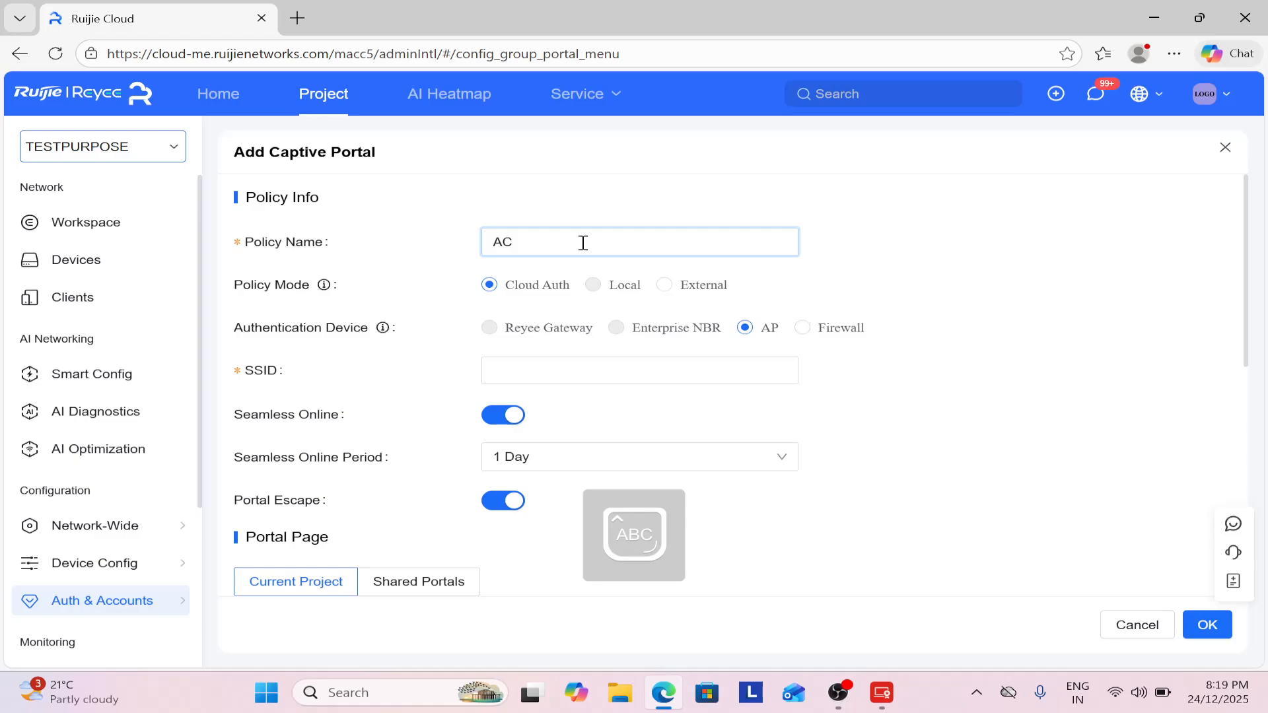
{"action": "type", "text": "ACCESS BASED"}
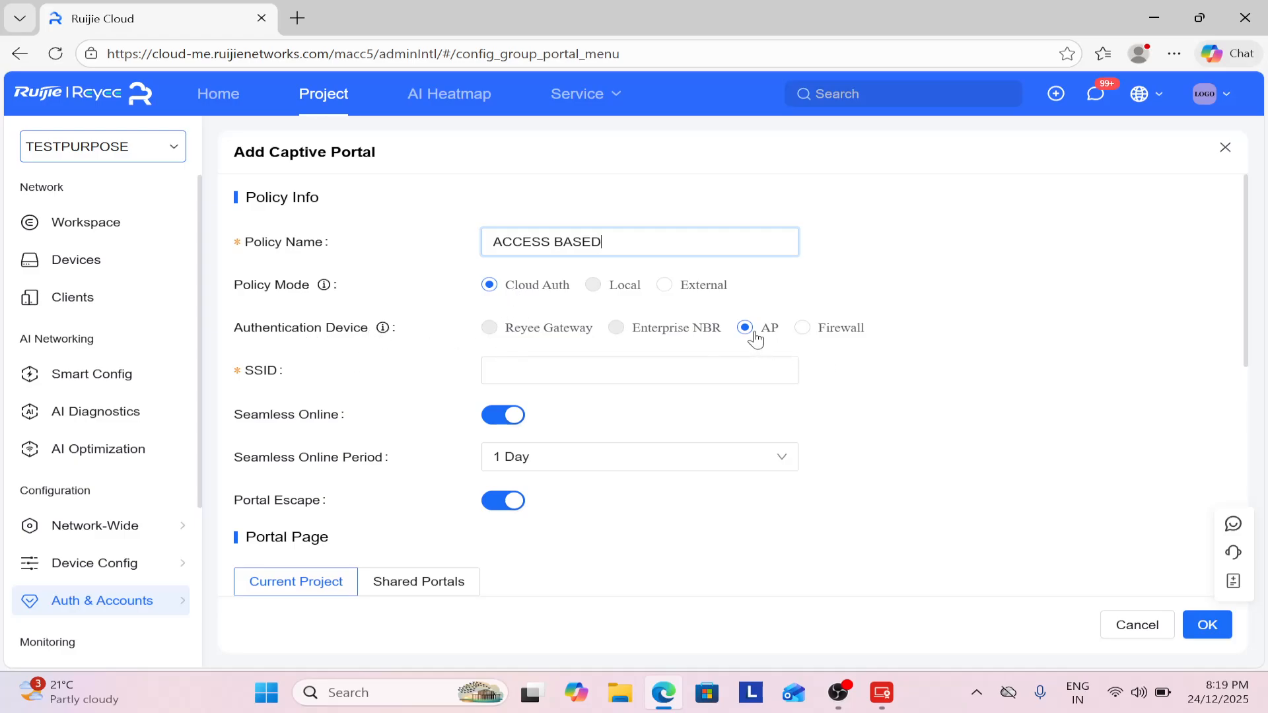
{"action": "left_click", "coordinate": [608, 370]}
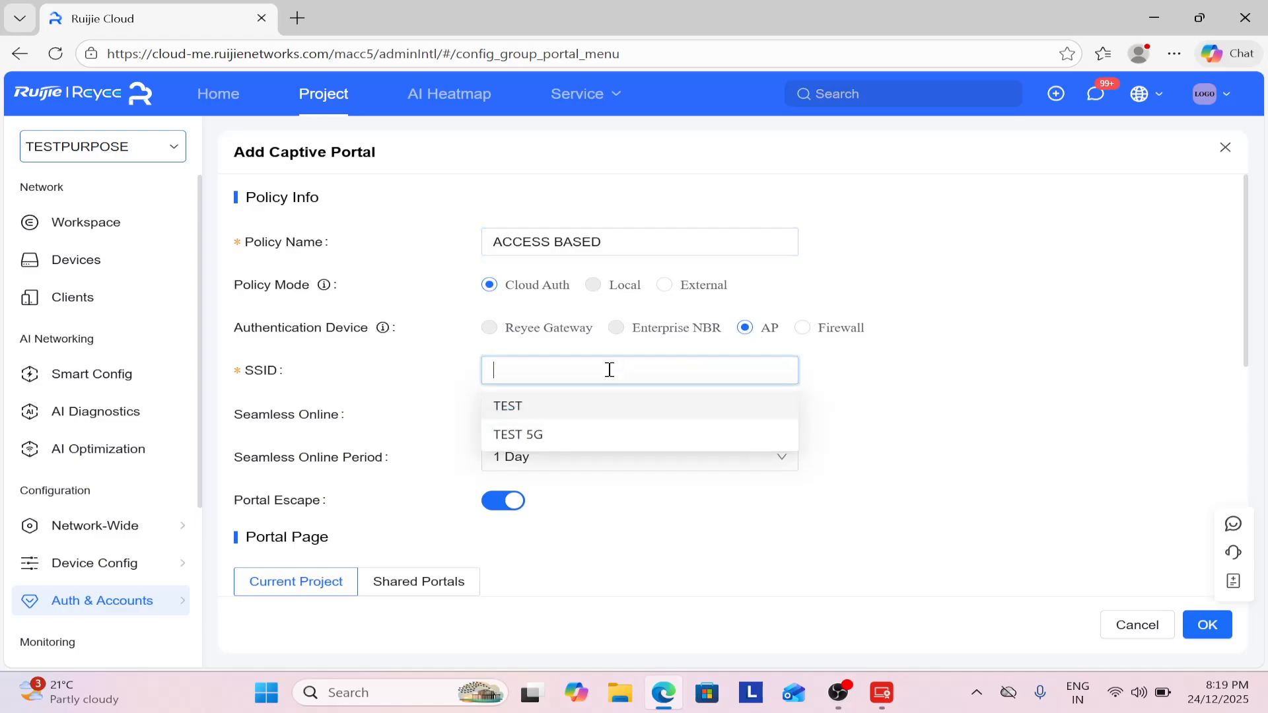
{"action": "left_click", "coordinate": [568, 407]}
{"action": "left_click", "coordinate": [901, 430]}
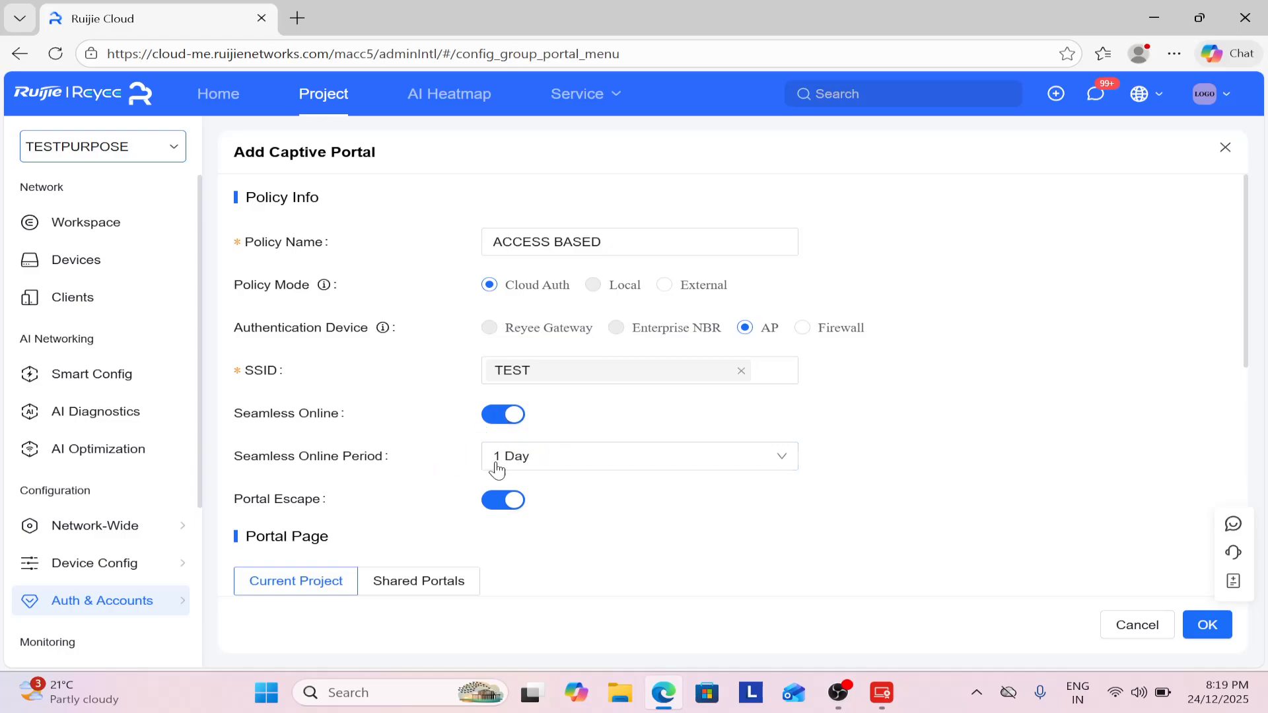
Edit the existing PAGE portal page, discarding the unused new-page form.
{"action": "scroll", "coordinate": [555, 462], "scroll_direction": "down", "scroll_amount": 8}
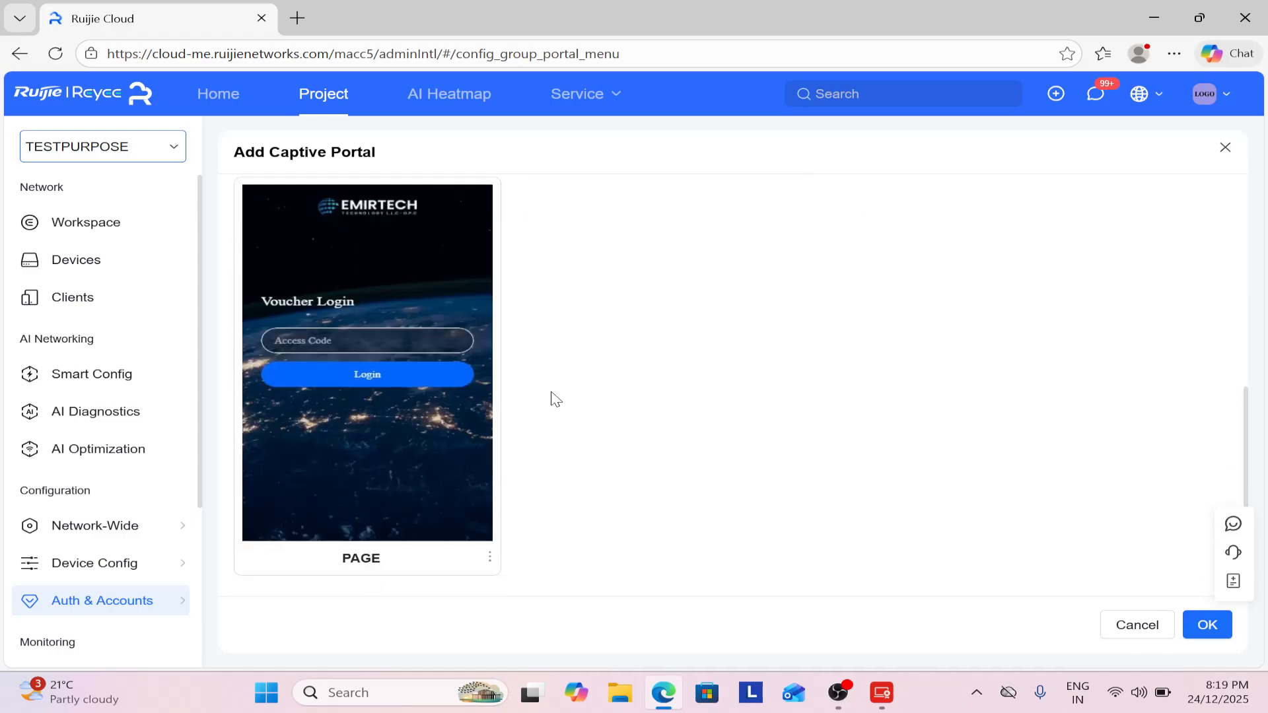
{"action": "scroll", "coordinate": [561, 368], "scroll_direction": "up", "scroll_amount": 1}
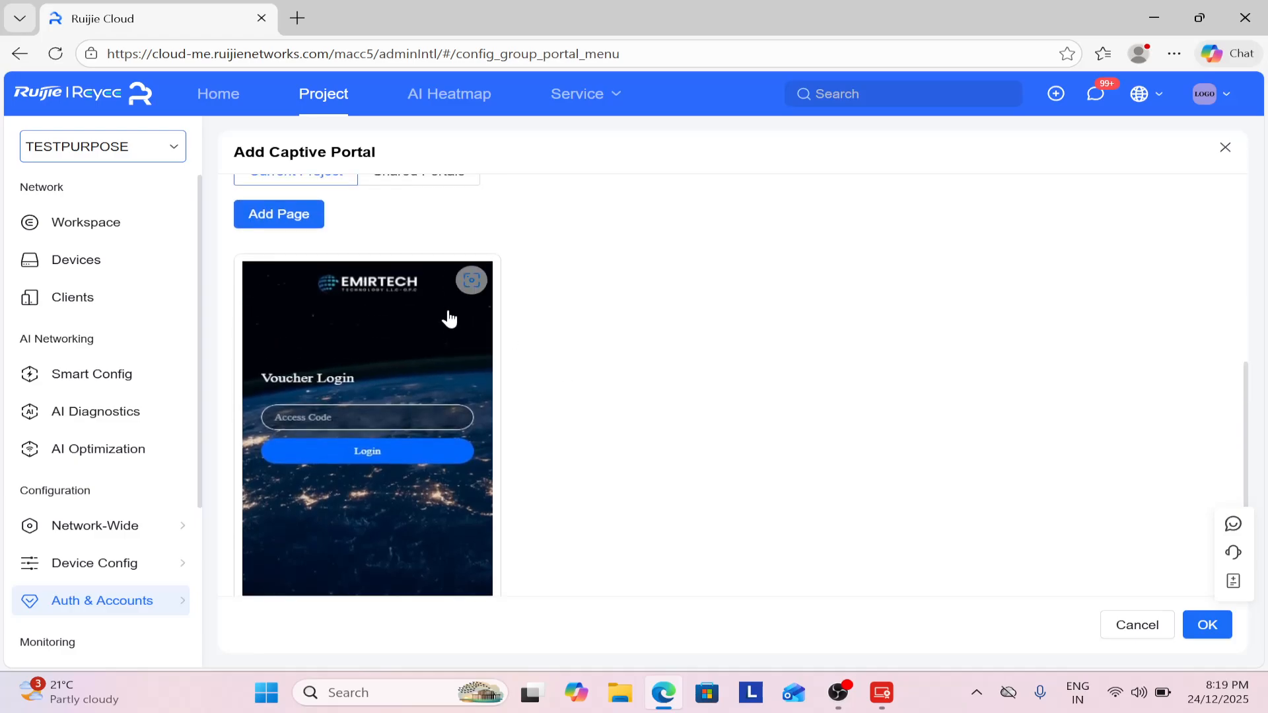
{"action": "scroll", "coordinate": [572, 348], "scroll_direction": "up", "scroll_amount": 1}
{"action": "scroll", "coordinate": [555, 354], "scroll_direction": "down", "scroll_amount": 2}
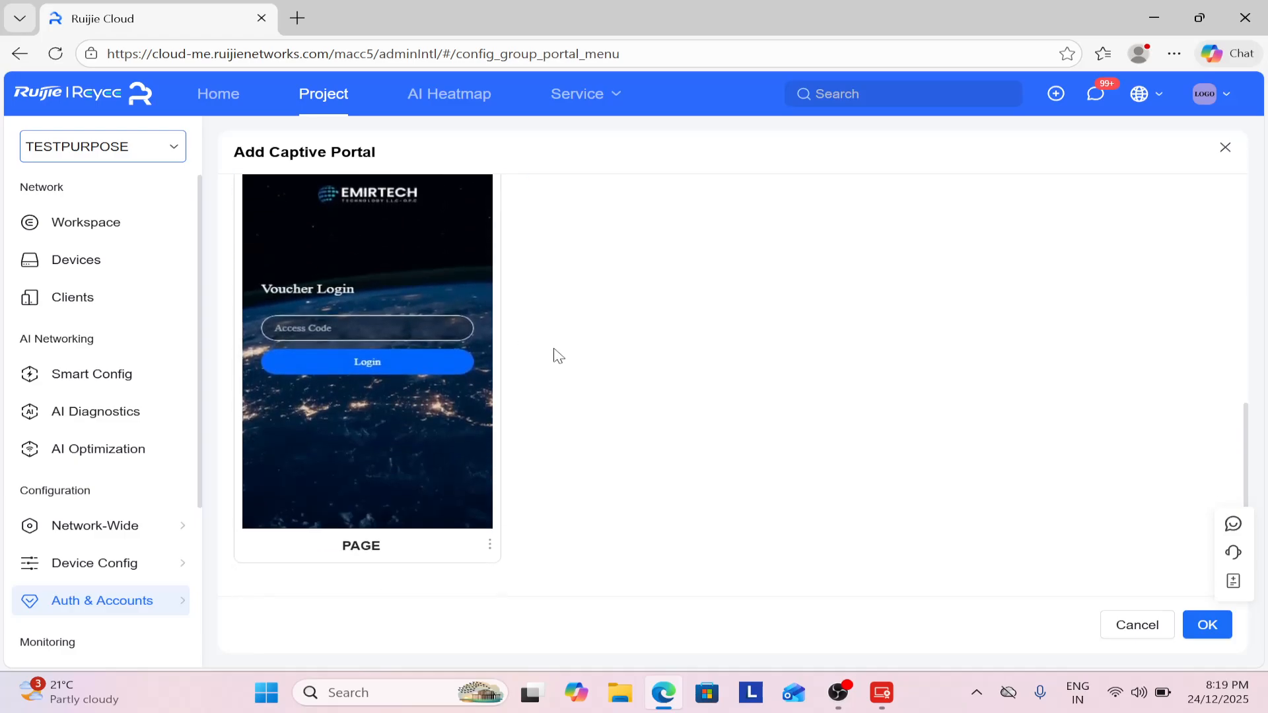
{"action": "left_click", "coordinate": [488, 546]}
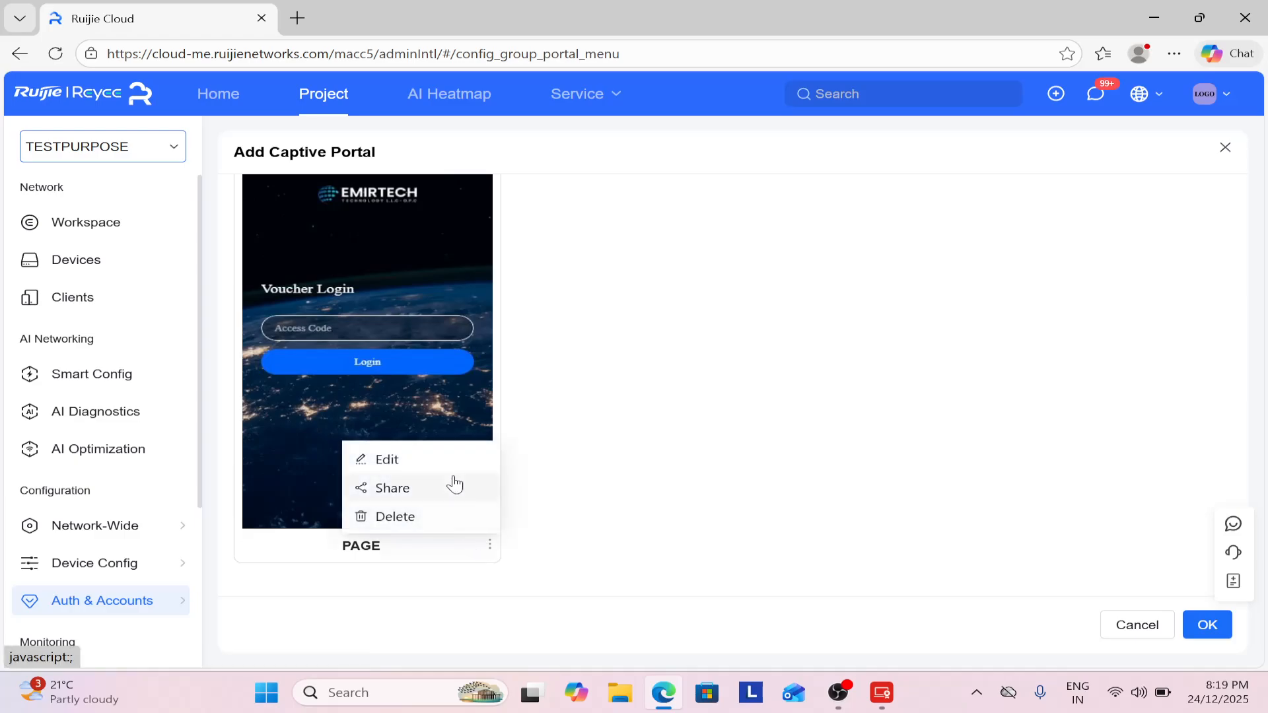
{"action": "scroll", "coordinate": [621, 456], "scroll_direction": "up", "scroll_amount": 2}
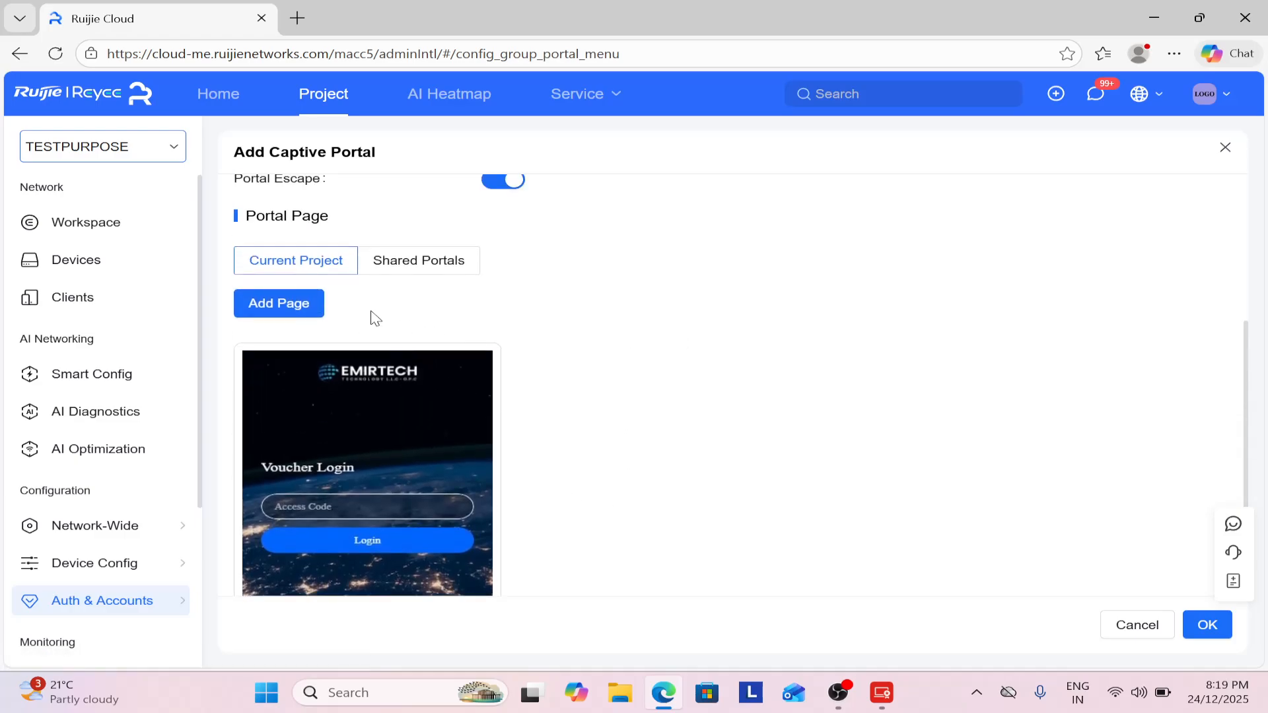
{"action": "left_click", "coordinate": [280, 305]}
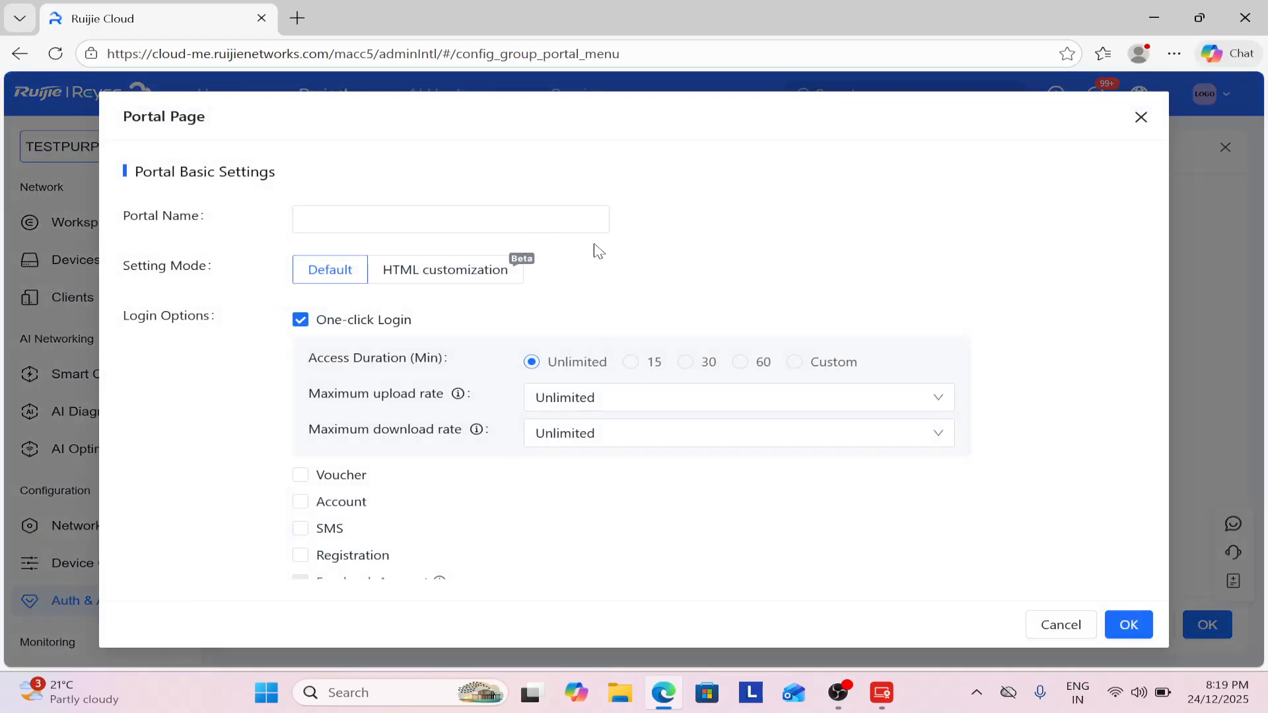
{"action": "left_click", "coordinate": [1141, 117]}
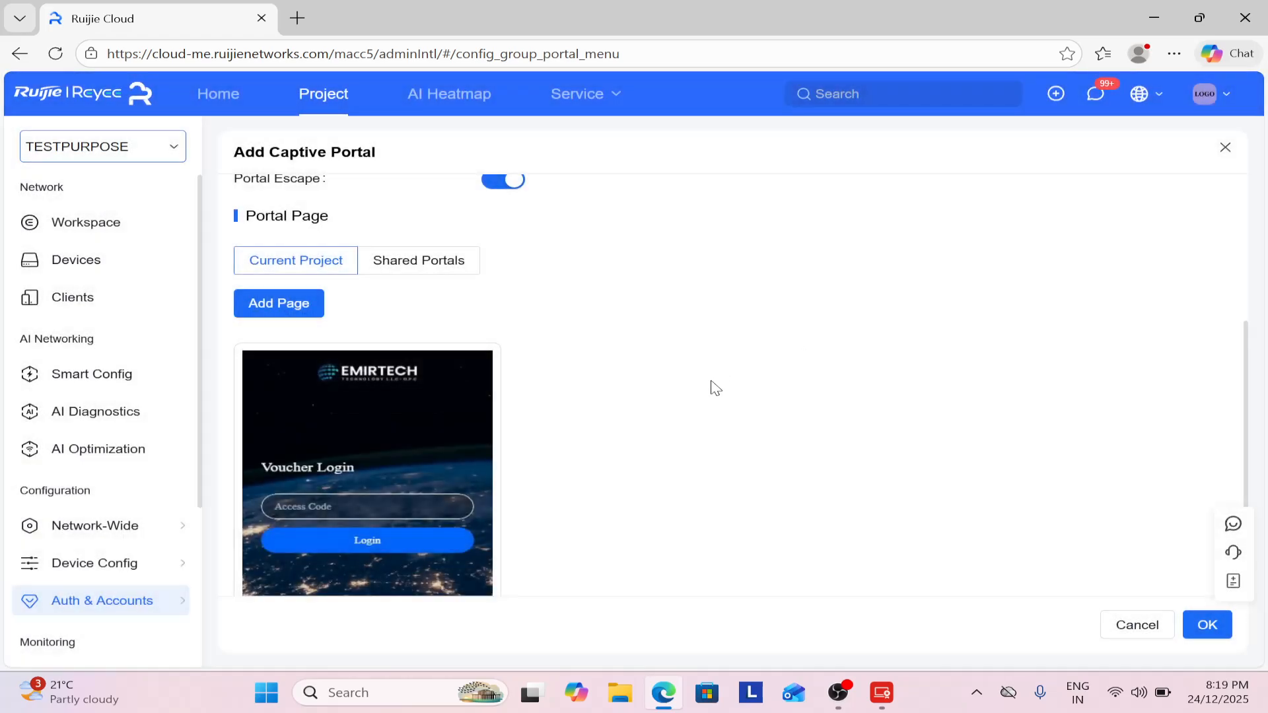
{"action": "scroll", "coordinate": [711, 385], "scroll_direction": "down", "scroll_amount": 3}
{"action": "left_click", "coordinate": [490, 549]}
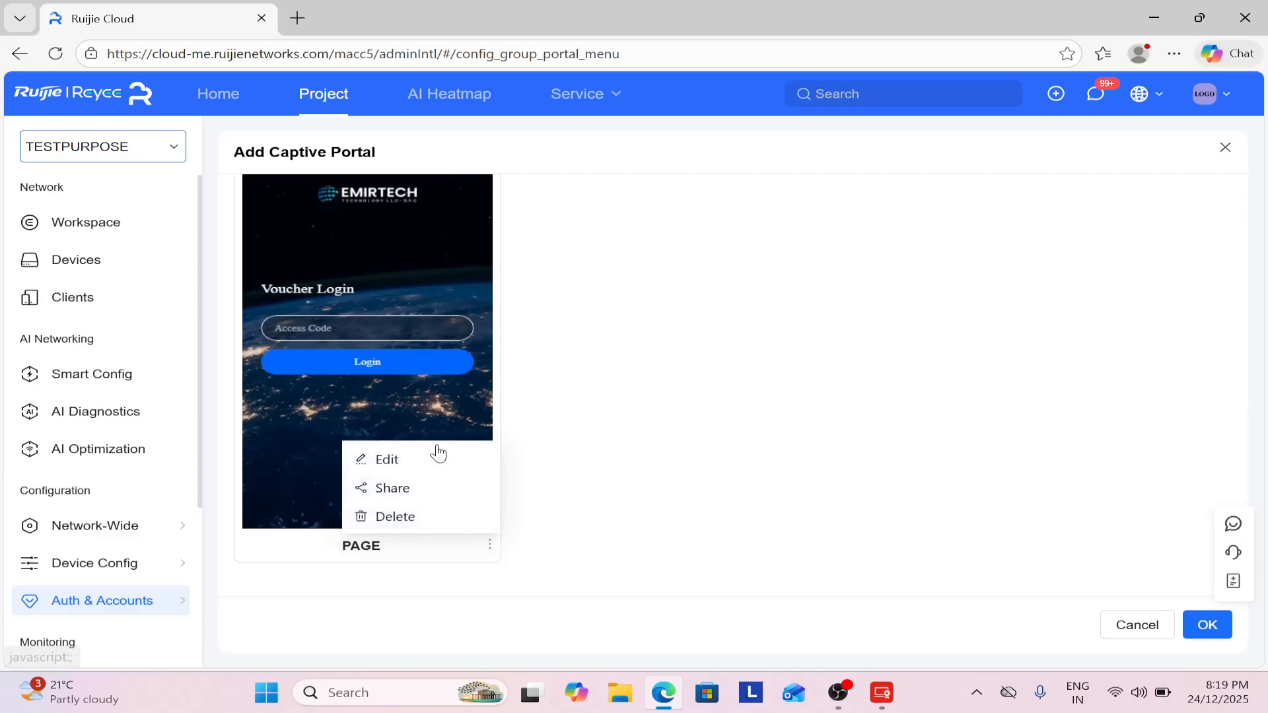
{"action": "left_click", "coordinate": [441, 456]}
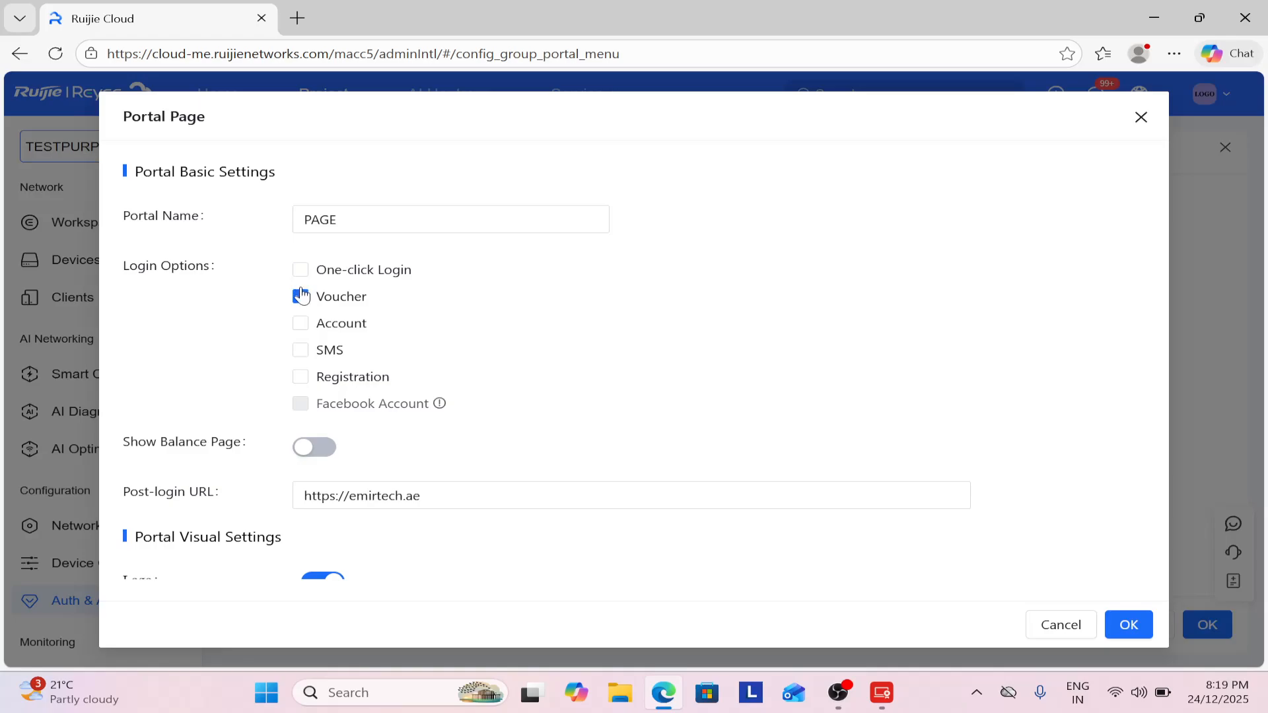
Turn on Show Balance Page for PAGE and review its Voucher Login preview.
{"action": "scroll", "coordinate": [473, 334], "scroll_direction": "down", "scroll_amount": 3}
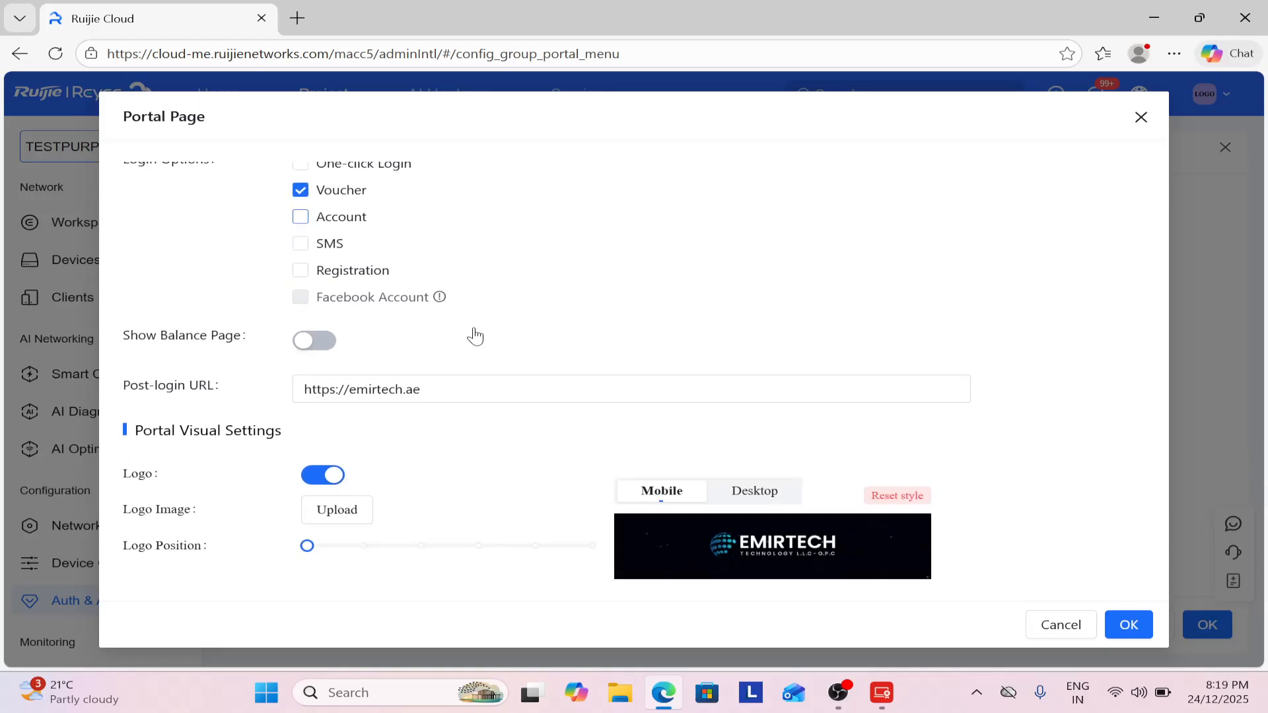
{"action": "scroll", "coordinate": [458, 302], "scroll_direction": "up", "scroll_amount": 1}
{"action": "left_click", "coordinate": [317, 360]}
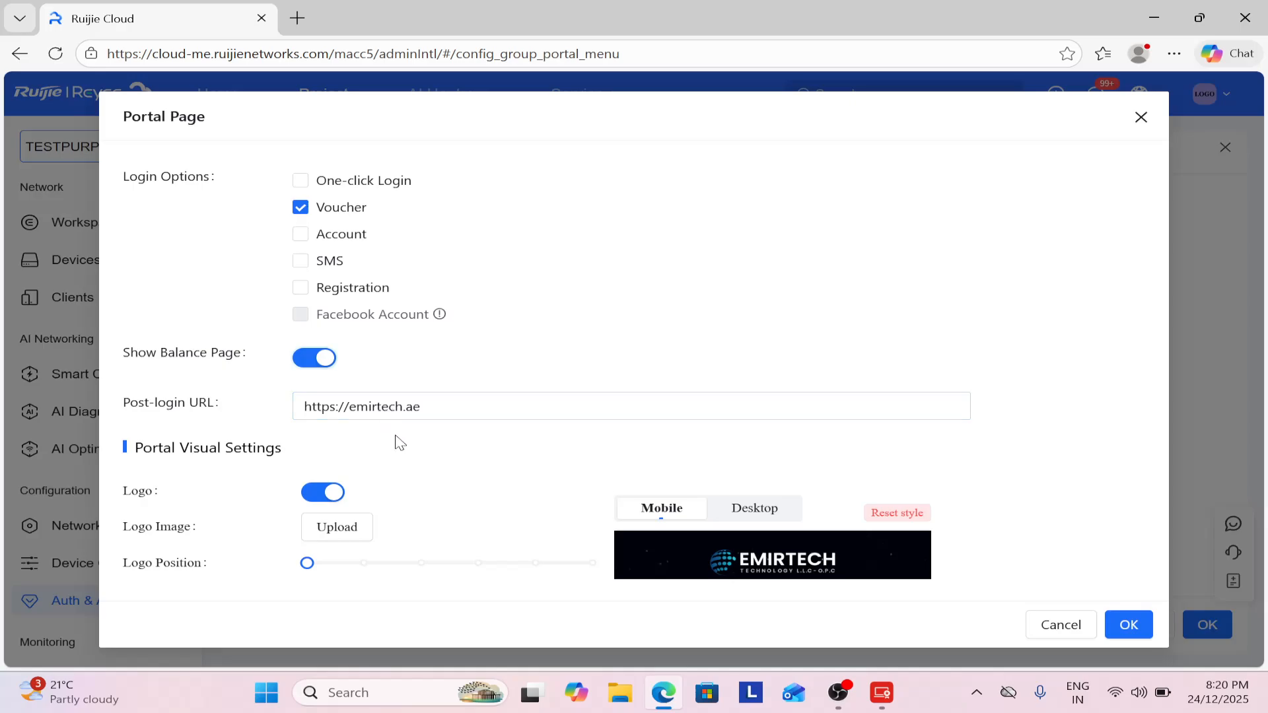
{"action": "scroll", "coordinate": [413, 447], "scroll_direction": "down", "scroll_amount": 2}
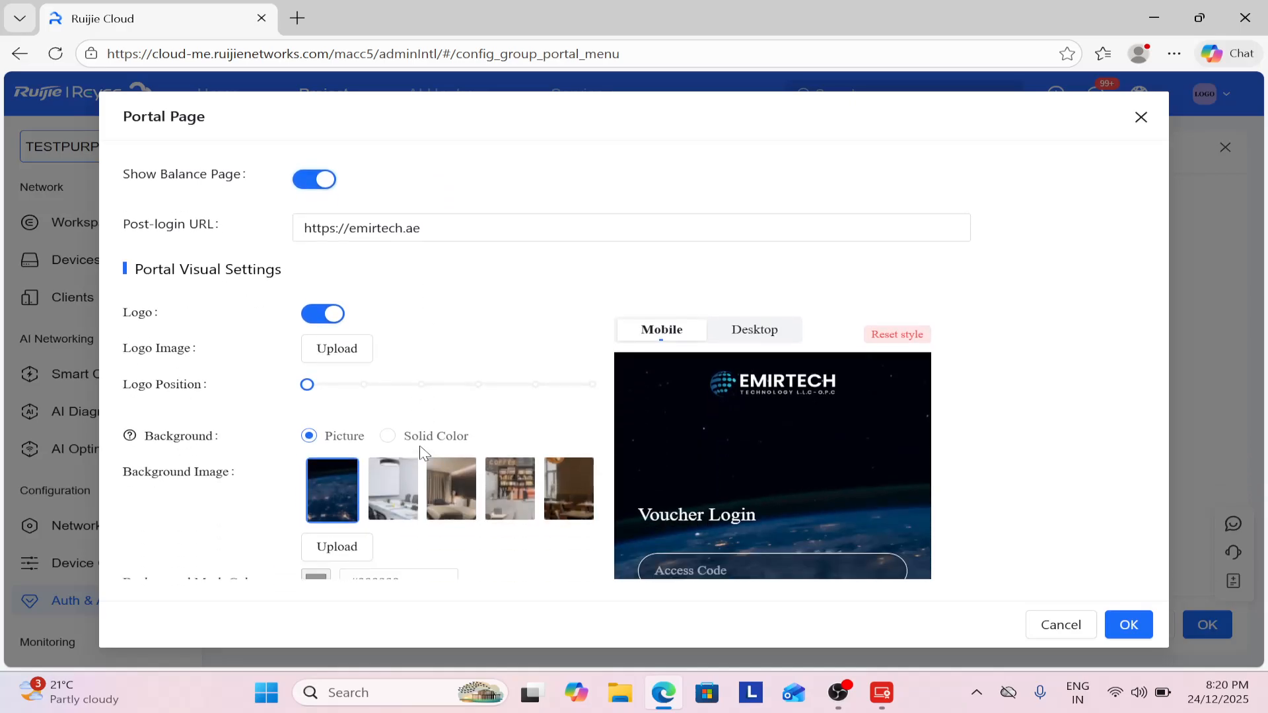
{"action": "scroll", "coordinate": [388, 354], "scroll_direction": "down", "scroll_amount": 2}
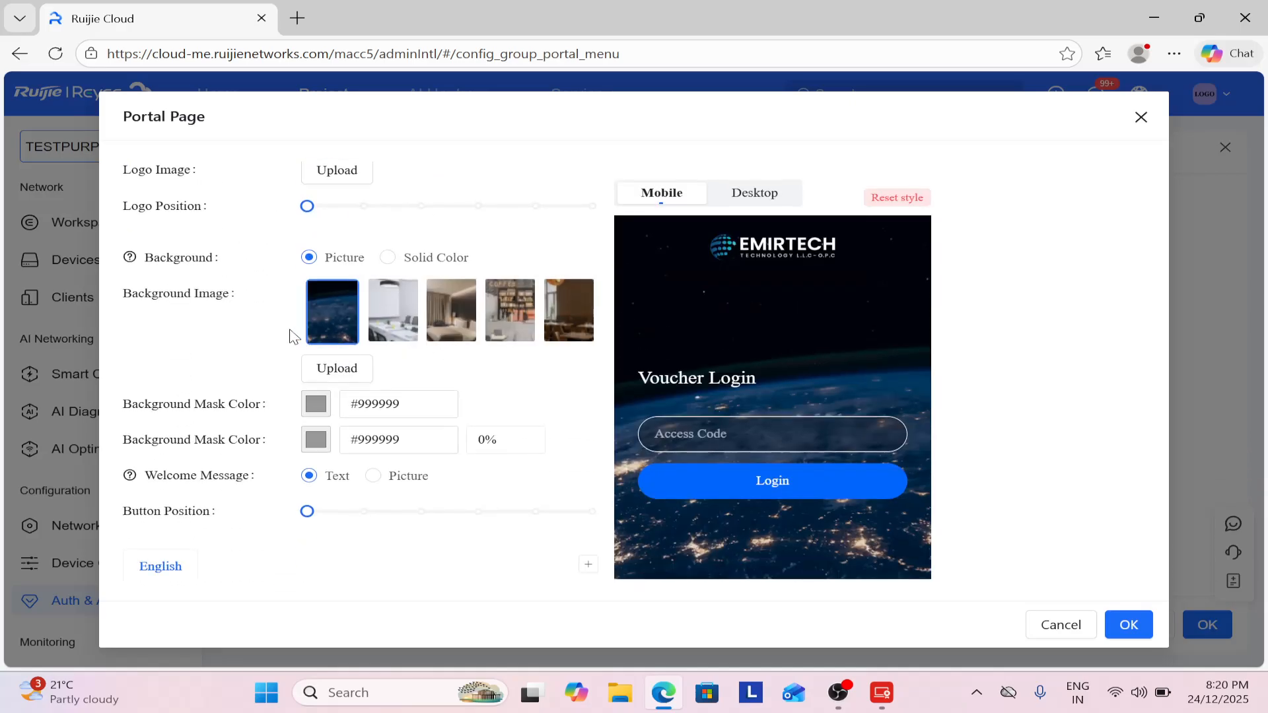
{"action": "scroll", "coordinate": [256, 304], "scroll_direction": "up", "scroll_amount": 2}
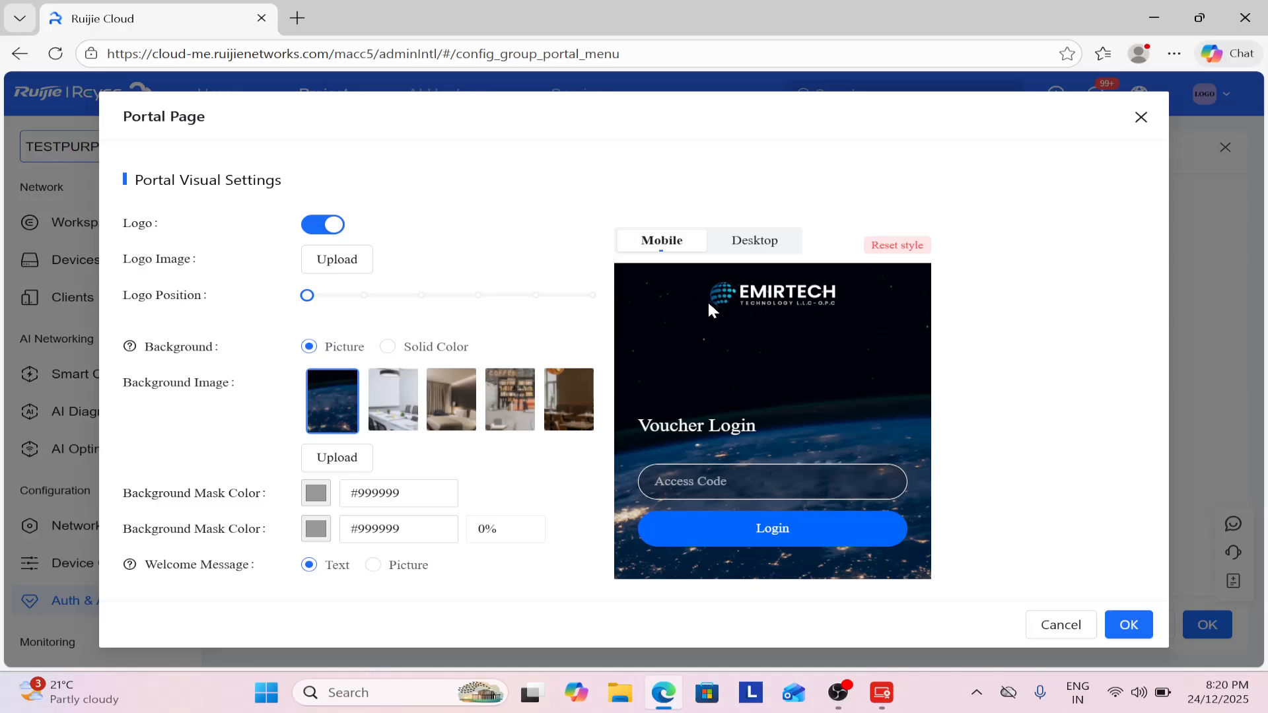
{"action": "scroll", "coordinate": [501, 326], "scroll_direction": "down", "scroll_amount": 3}
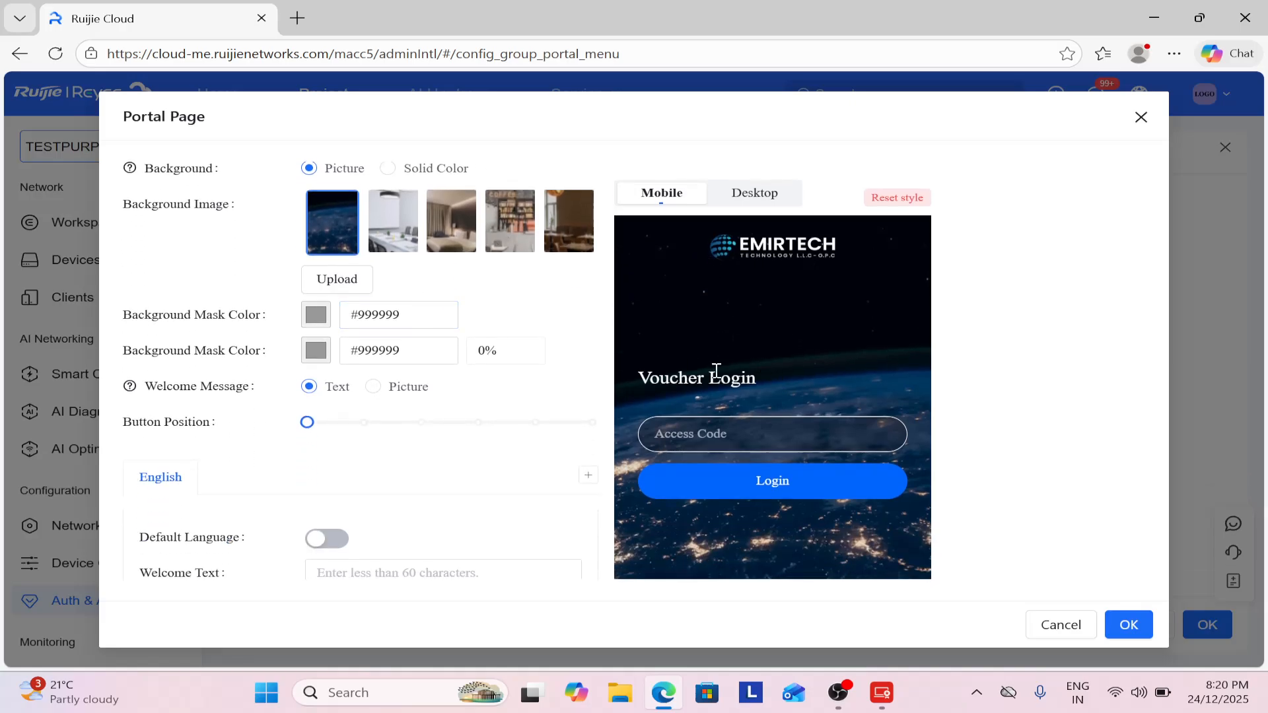
{"action": "scroll", "coordinate": [517, 295], "scroll_direction": "down", "scroll_amount": 5}
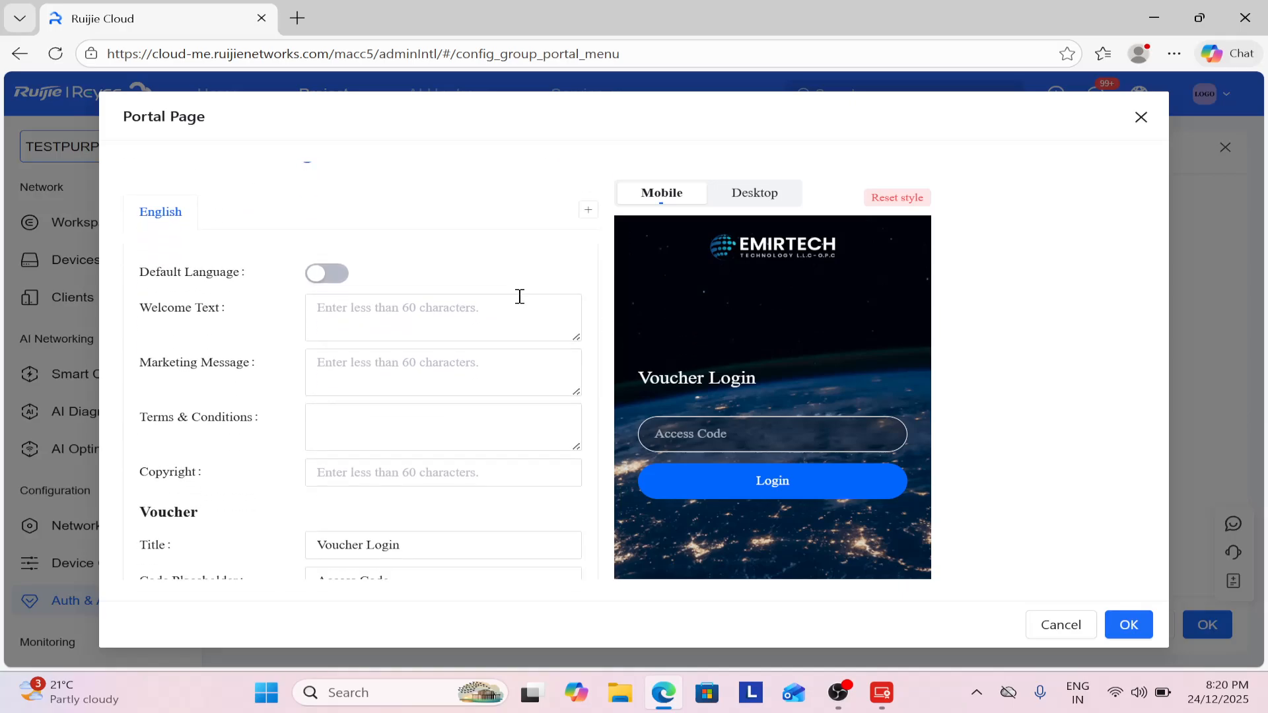
{"action": "scroll", "coordinate": [438, 356], "scroll_direction": "down", "scroll_amount": 2}
{"action": "scroll", "coordinate": [438, 356], "scroll_direction": "up", "scroll_amount": 1}
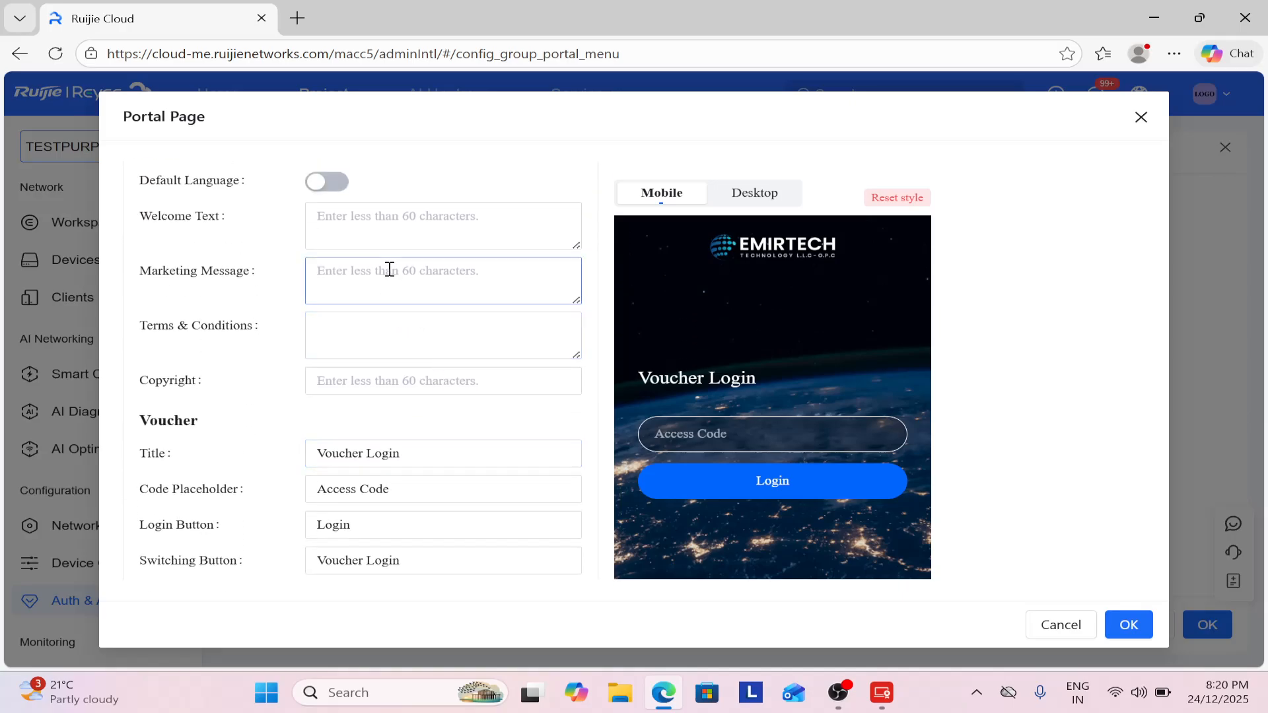
{"action": "scroll", "coordinate": [407, 266], "scroll_direction": "up", "scroll_amount": 2}
{"action": "scroll", "coordinate": [407, 266], "scroll_direction": "up", "scroll_amount": 1}
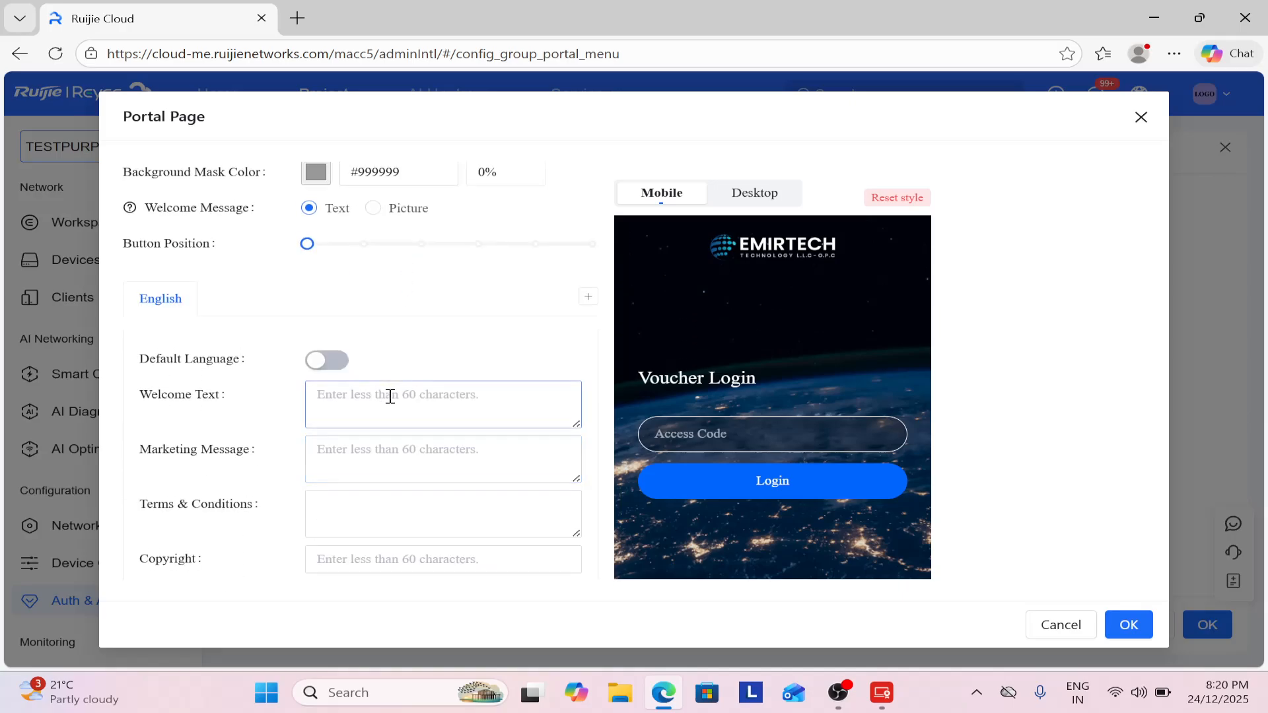
{"action": "left_click", "coordinate": [436, 404]}
{"action": "type", "text": "FD"}
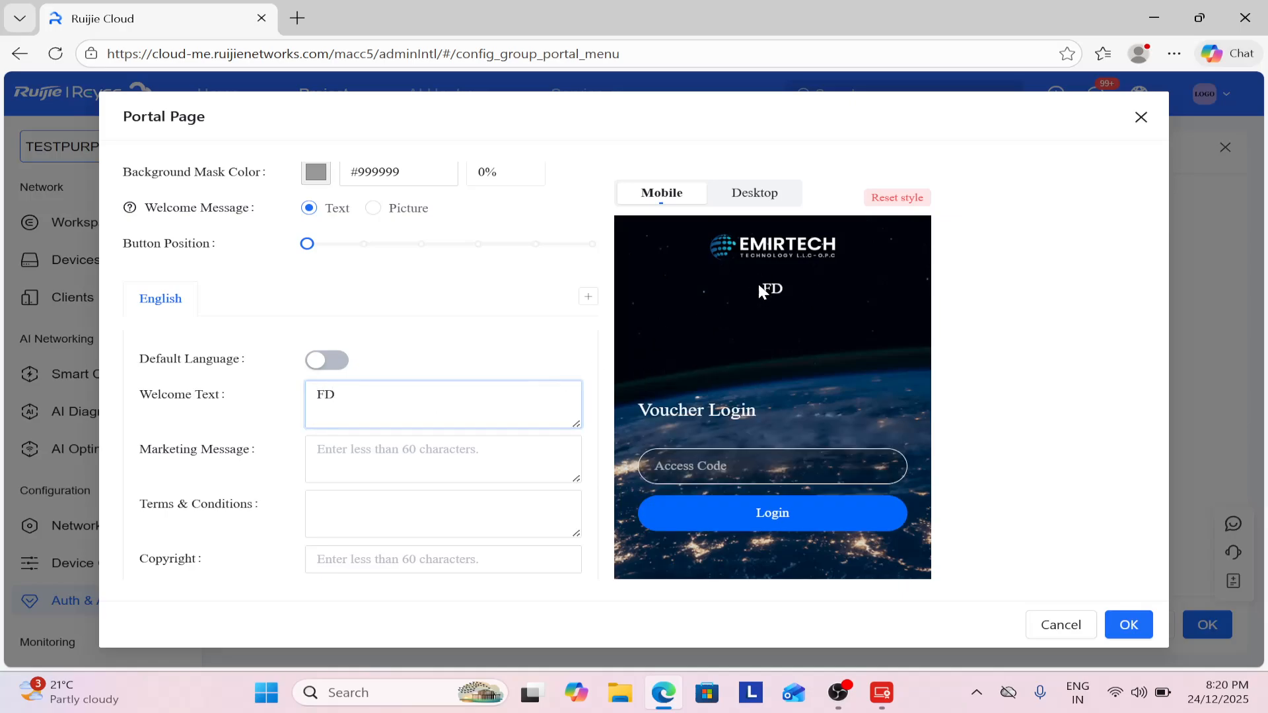
{"action": "key", "text": "BackSpace"}
{"action": "key", "text": "BackSpace"}
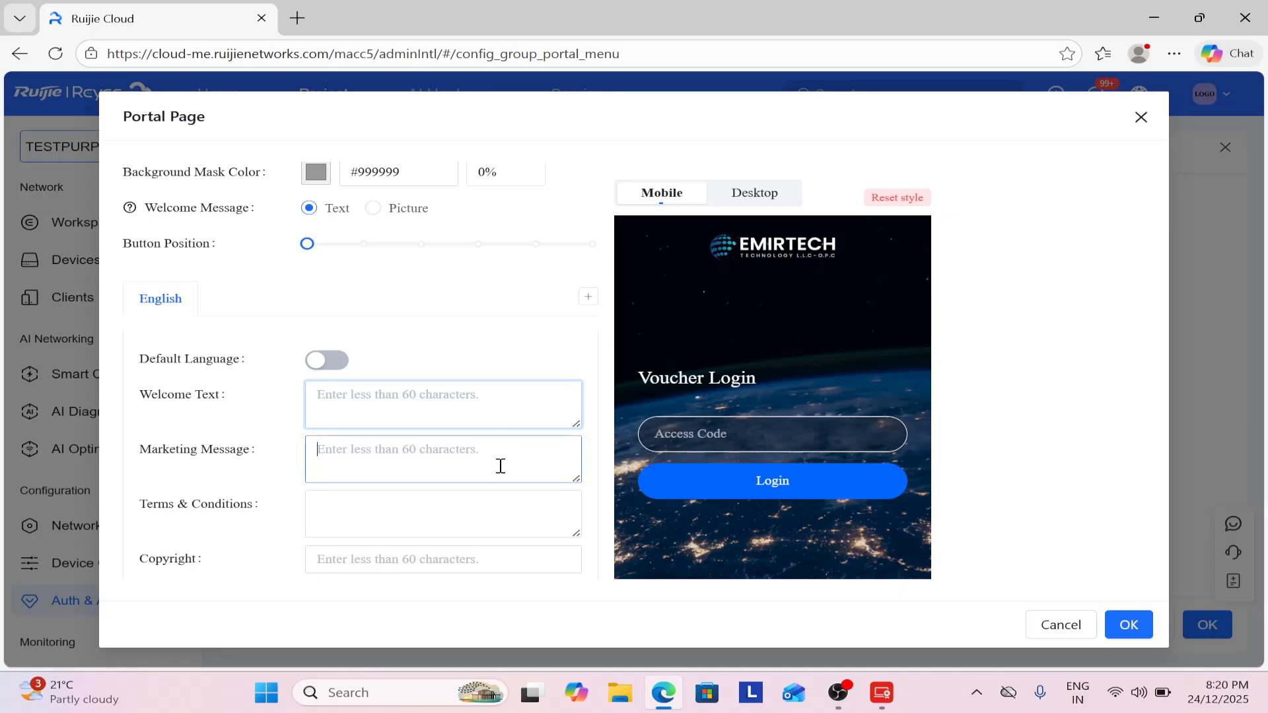
{"action": "left_click", "coordinate": [500, 461]}
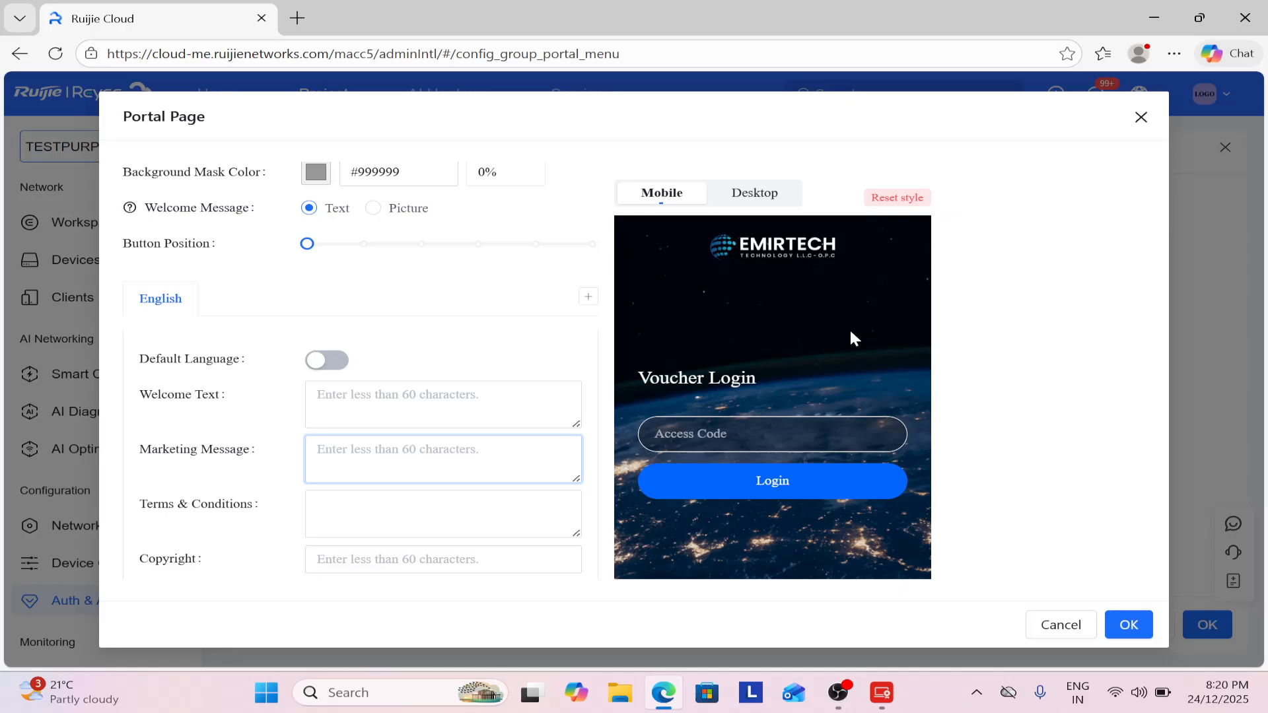
{"action": "scroll", "coordinate": [486, 320], "scroll_direction": "up", "scroll_amount": 1}
{"action": "scroll", "coordinate": [482, 322], "scroll_direction": "down", "scroll_amount": 1}
{"action": "scroll", "coordinate": [513, 350], "scroll_direction": "down", "scroll_amount": 4}
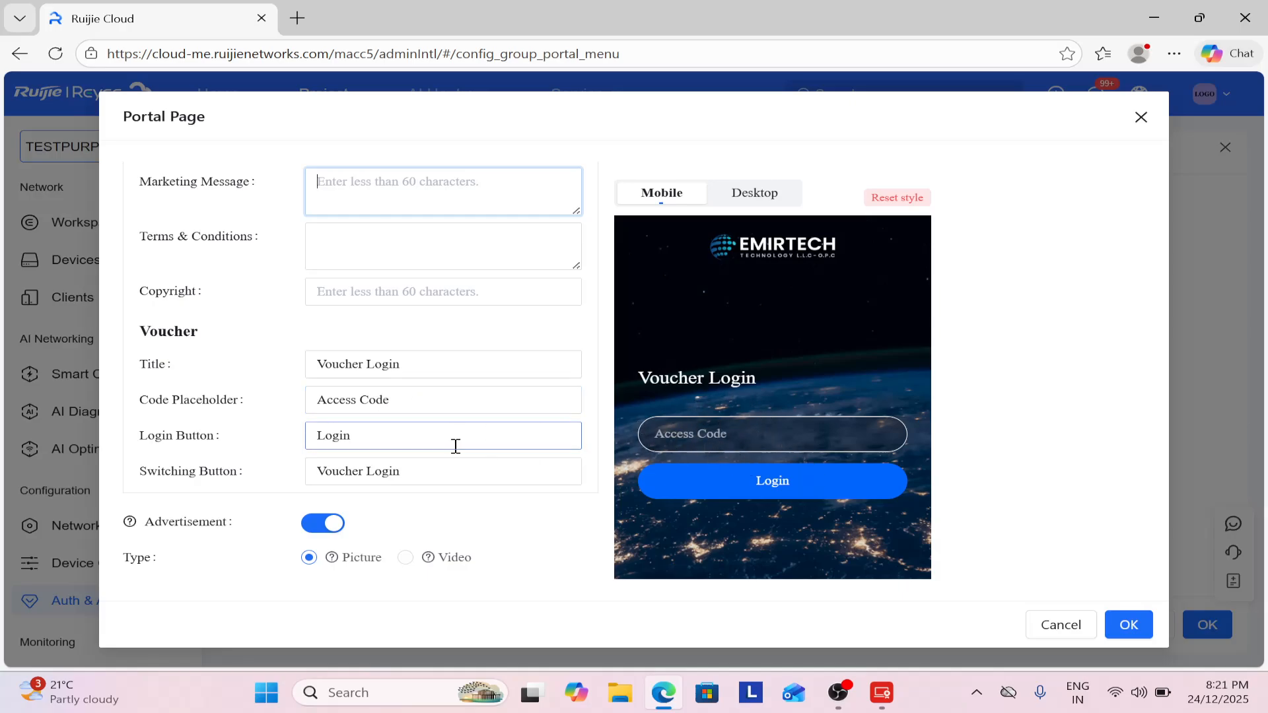
{"action": "scroll", "coordinate": [444, 481], "scroll_direction": "down", "scroll_amount": 4}
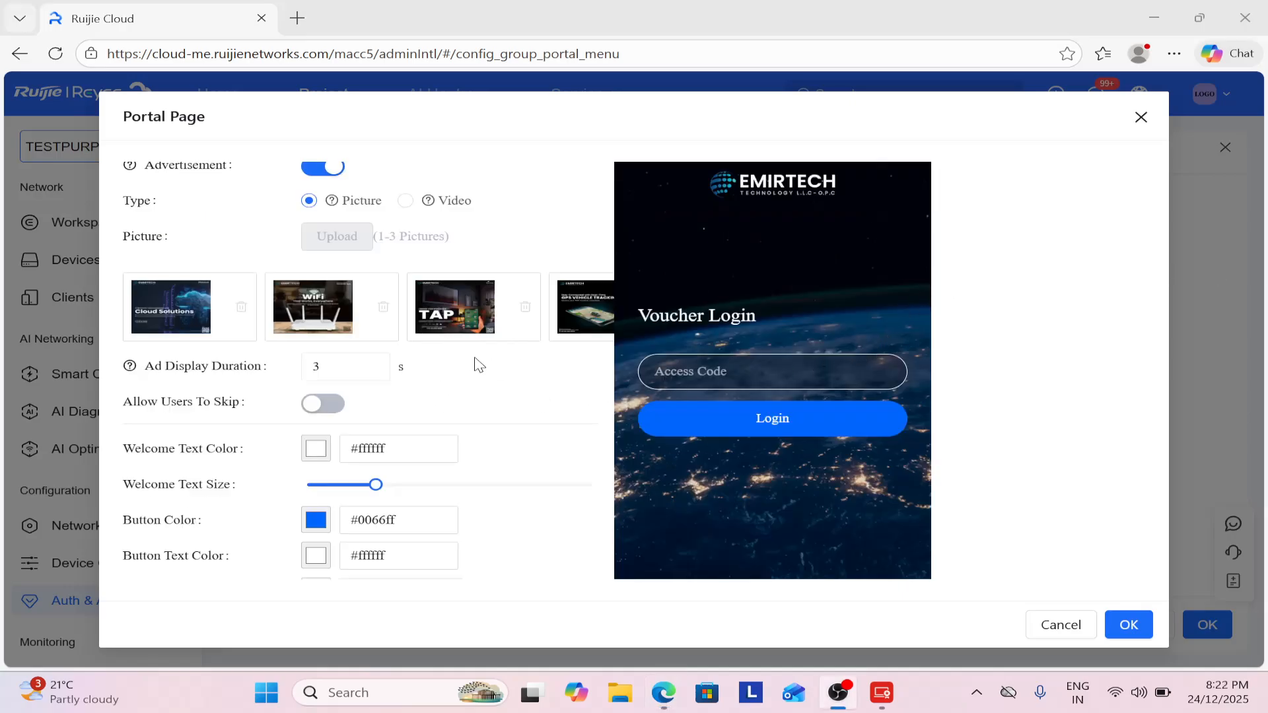
Keep the ad display duration at 3, turn on Allow Users To Skip, and save PAGE.
{"action": "scroll", "coordinate": [485, 379], "scroll_direction": "down", "scroll_amount": 1}
{"action": "left_click", "coordinate": [320, 298]}
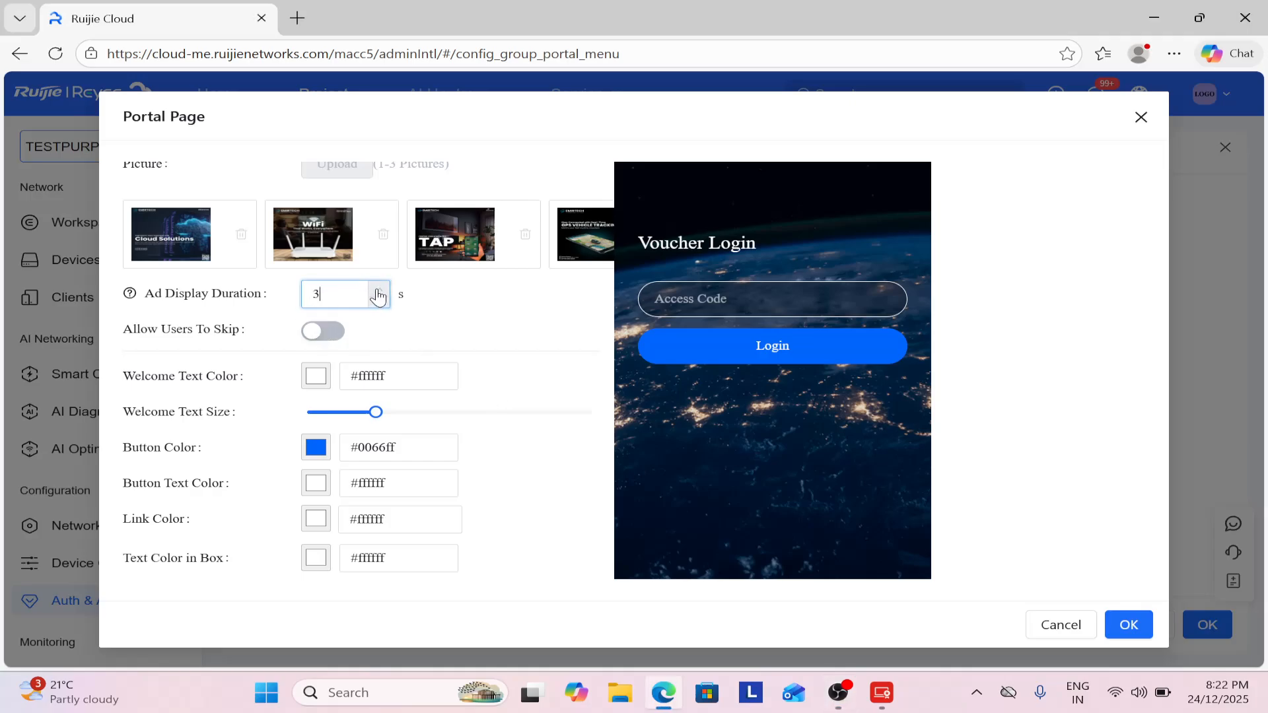
{"action": "left_click", "coordinate": [470, 319]}
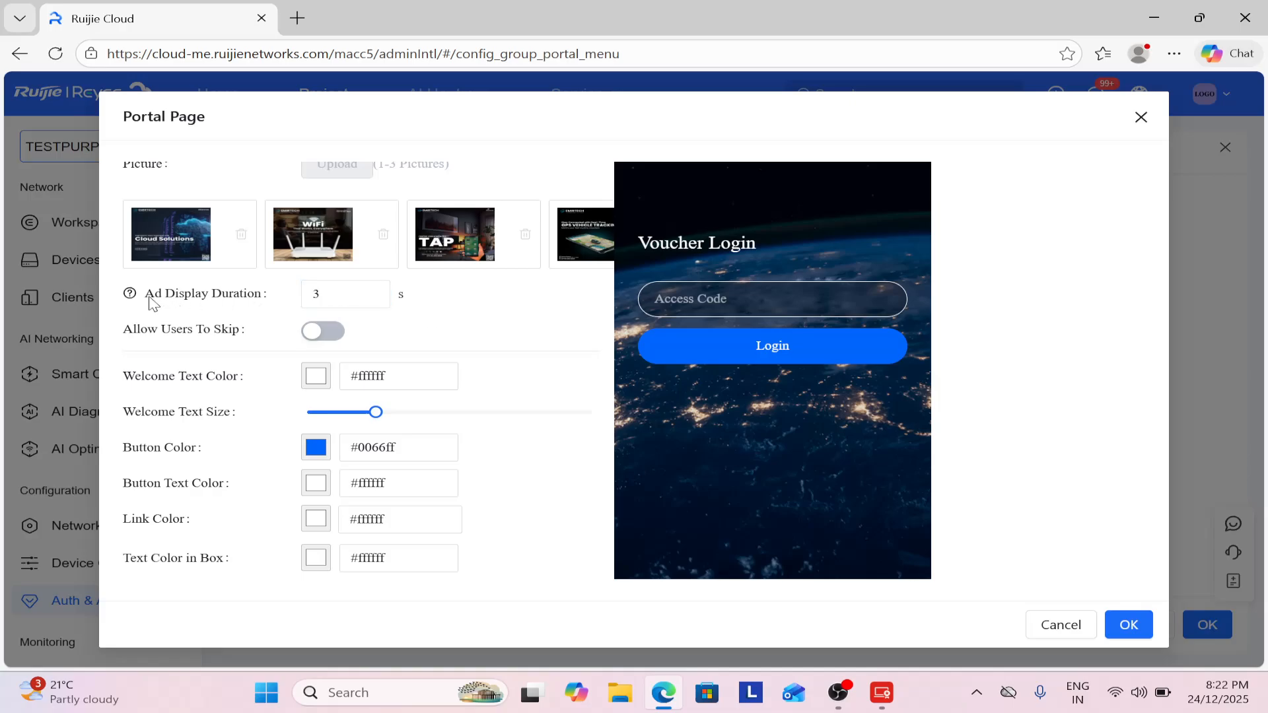
{"action": "mouse_move", "coordinate": [130, 299]}
{"action": "left_click", "coordinate": [314, 331]}
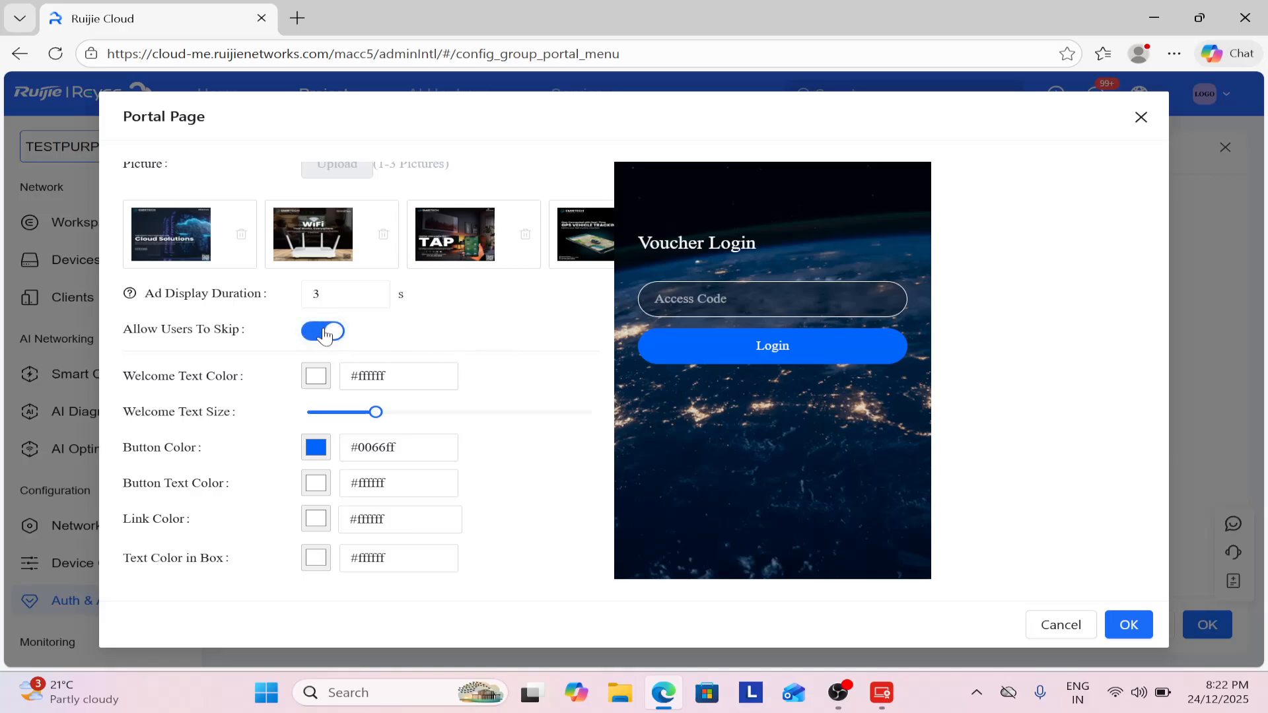
{"action": "left_click", "coordinate": [337, 291]}
{"action": "left_click", "coordinate": [1131, 627]}
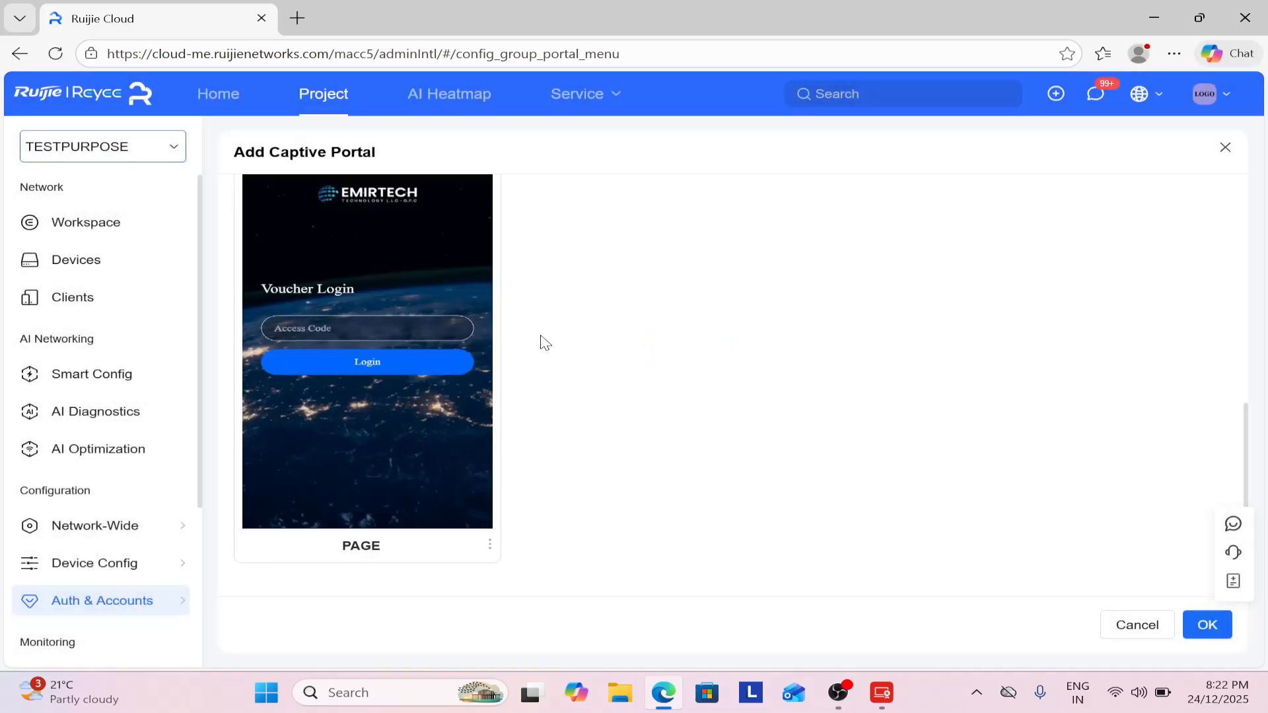
Choose PAGE as the login page for the ACCESS BASED portal on SSID TEST and save it.
{"action": "scroll", "coordinate": [543, 342], "scroll_direction": "up", "scroll_amount": 5}
{"action": "scroll", "coordinate": [544, 346], "scroll_direction": "down", "scroll_amount": 4}
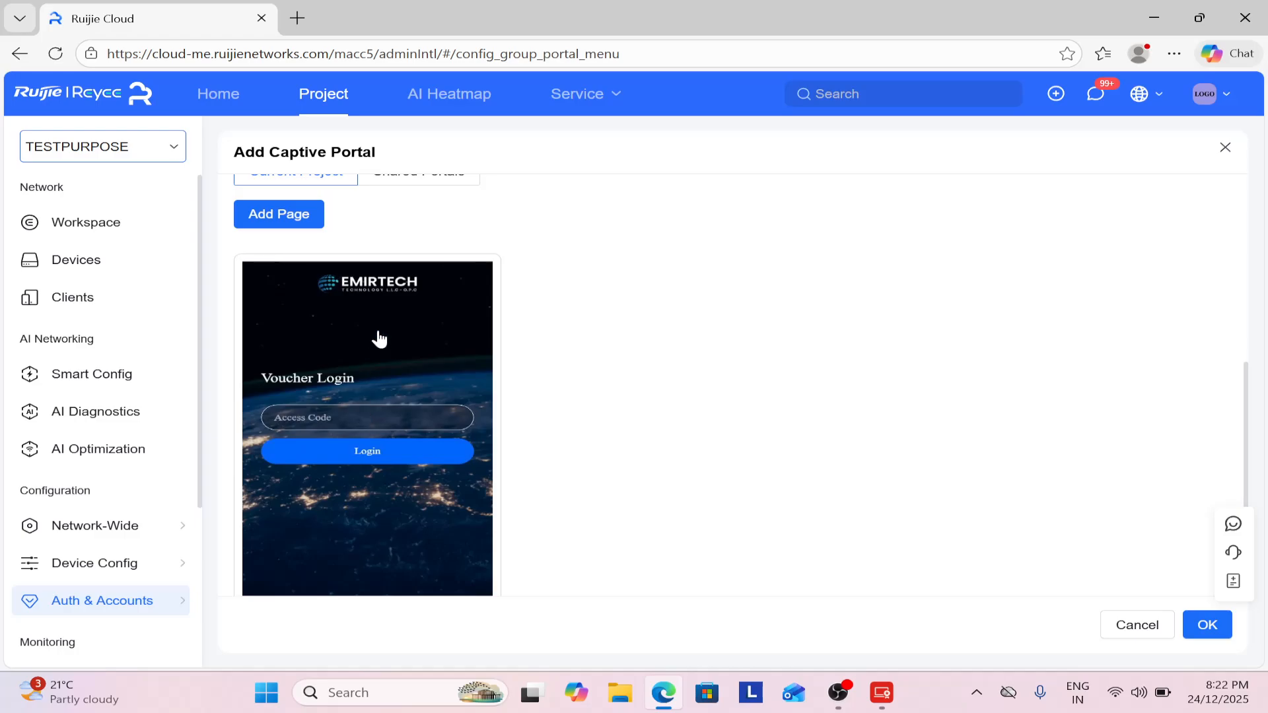
{"action": "left_click", "coordinate": [379, 339]}
{"action": "scroll", "coordinate": [661, 353], "scroll_direction": "down", "scroll_amount": 1}
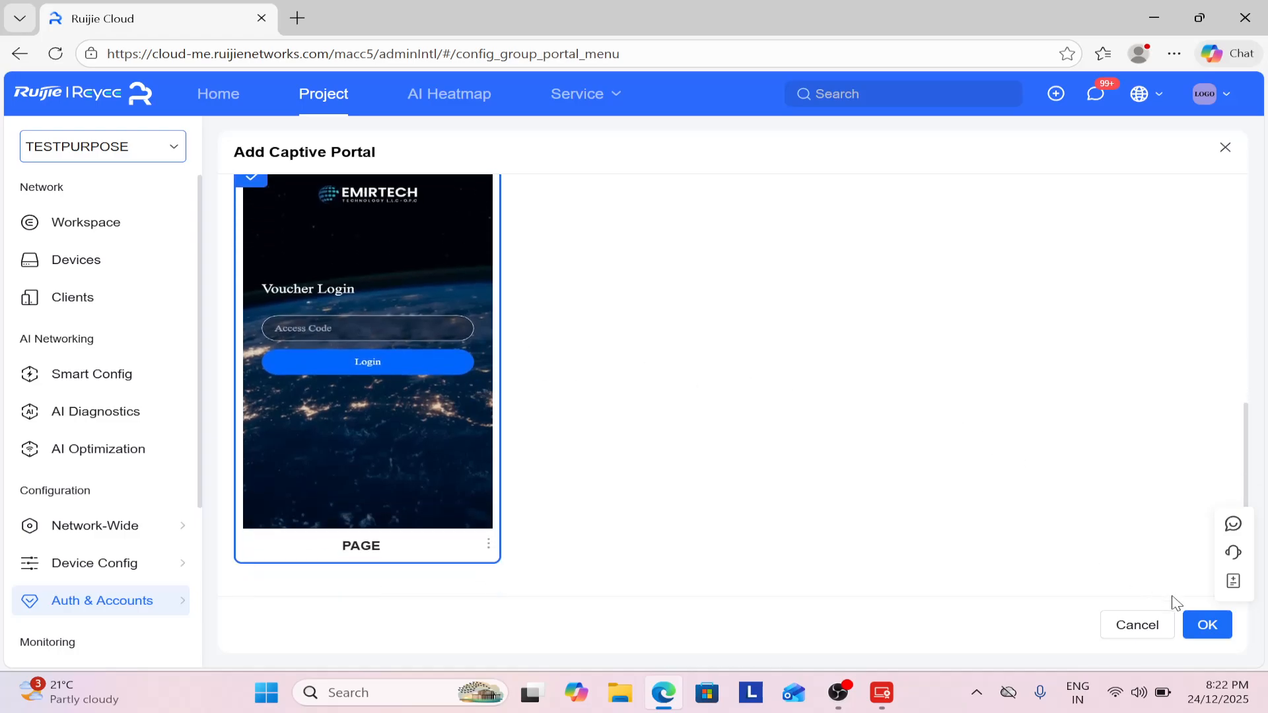
{"action": "left_click", "coordinate": [1207, 625]}
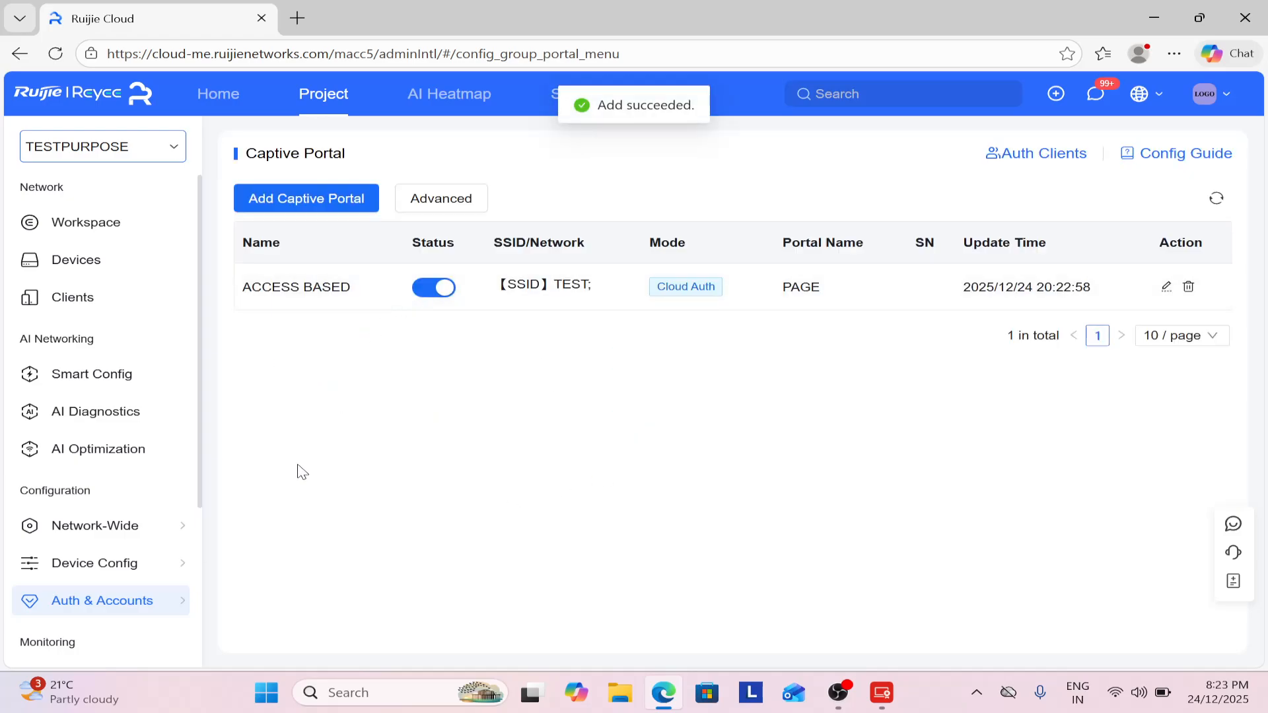
{"action": "mouse_move", "coordinate": [156, 615]}
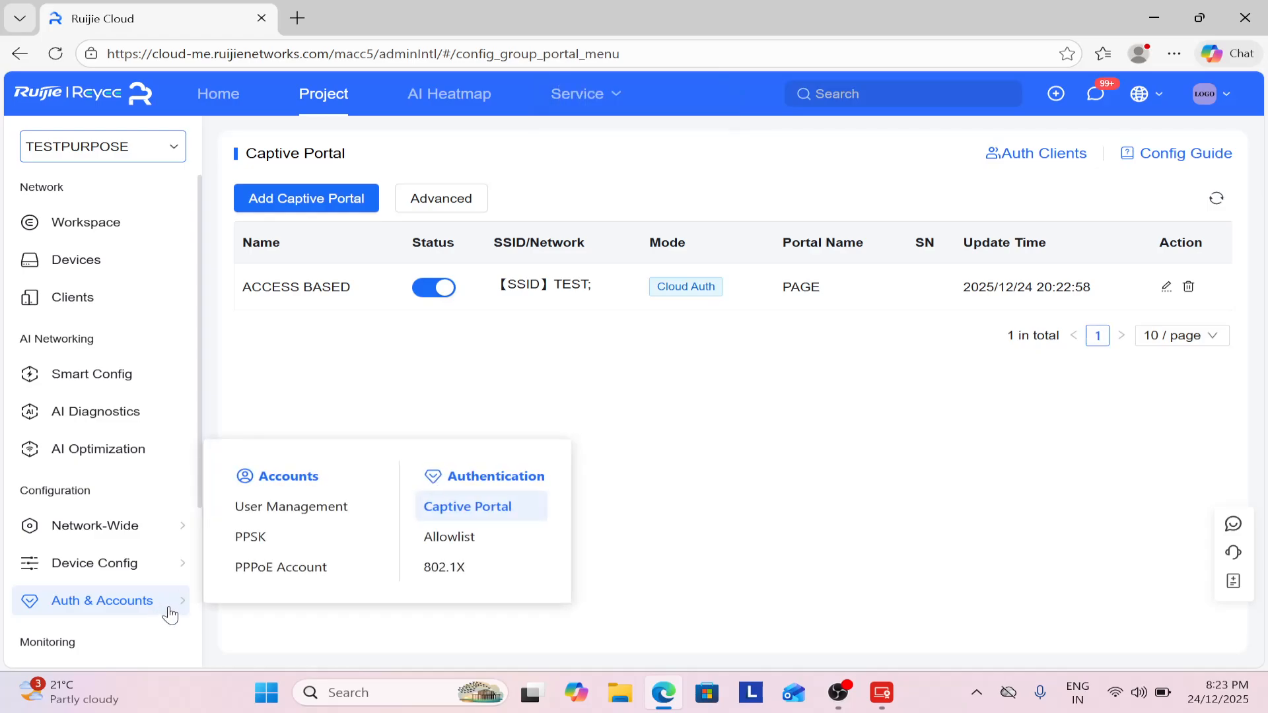
Add user group USER with 3 concurrent devices and unlimited quota, upload and download rates.
{"action": "left_click", "coordinate": [320, 522]}
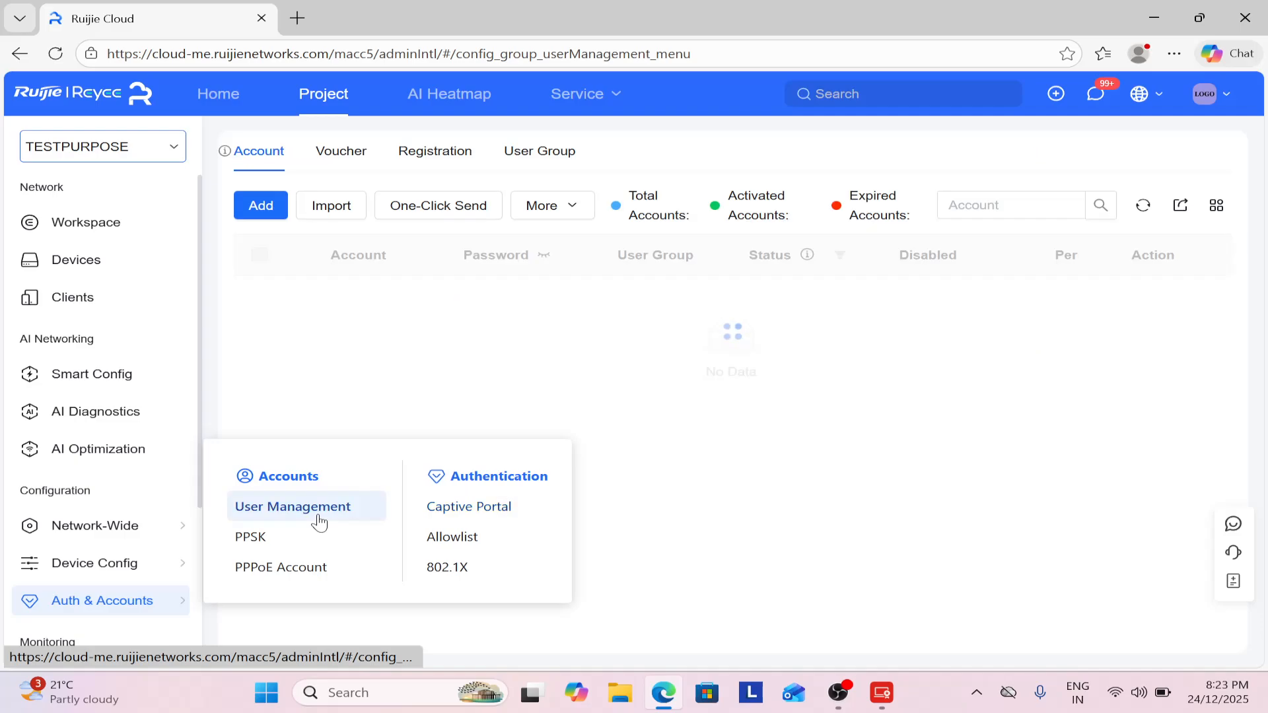
{"action": "left_click", "coordinate": [536, 154]}
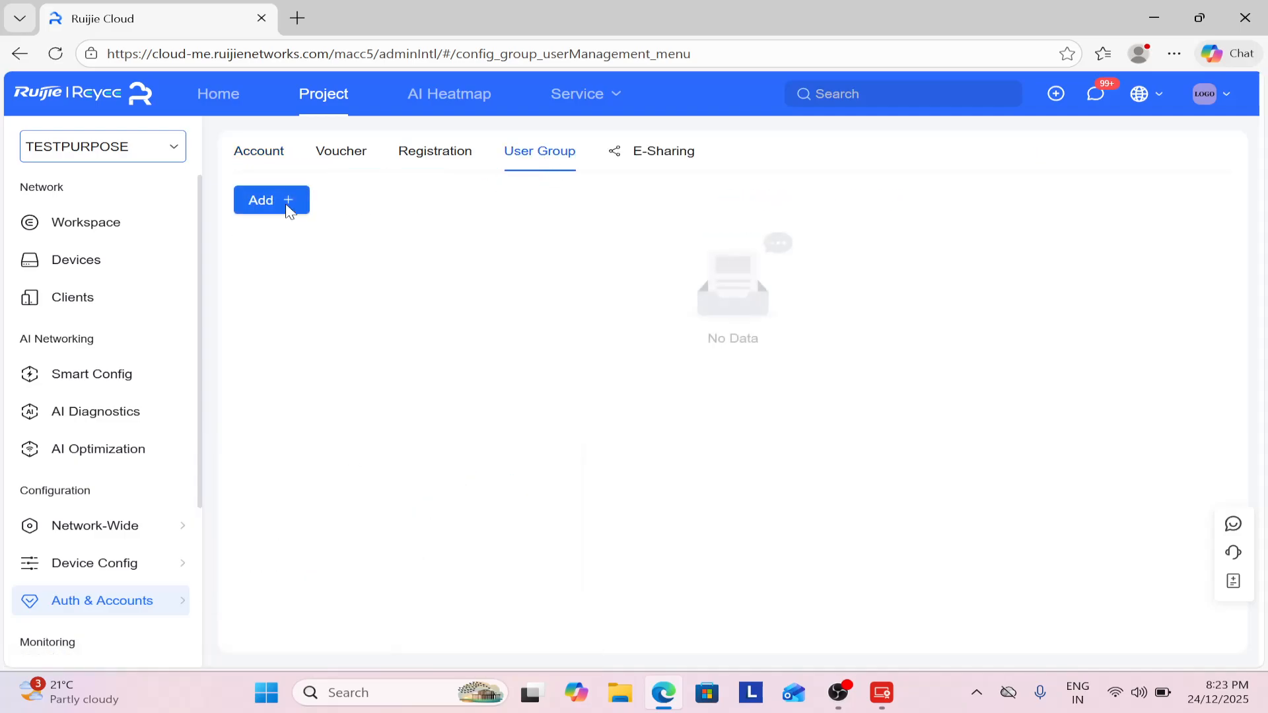
{"action": "left_click", "coordinate": [286, 205]}
{"action": "left_click", "coordinate": [521, 151]}
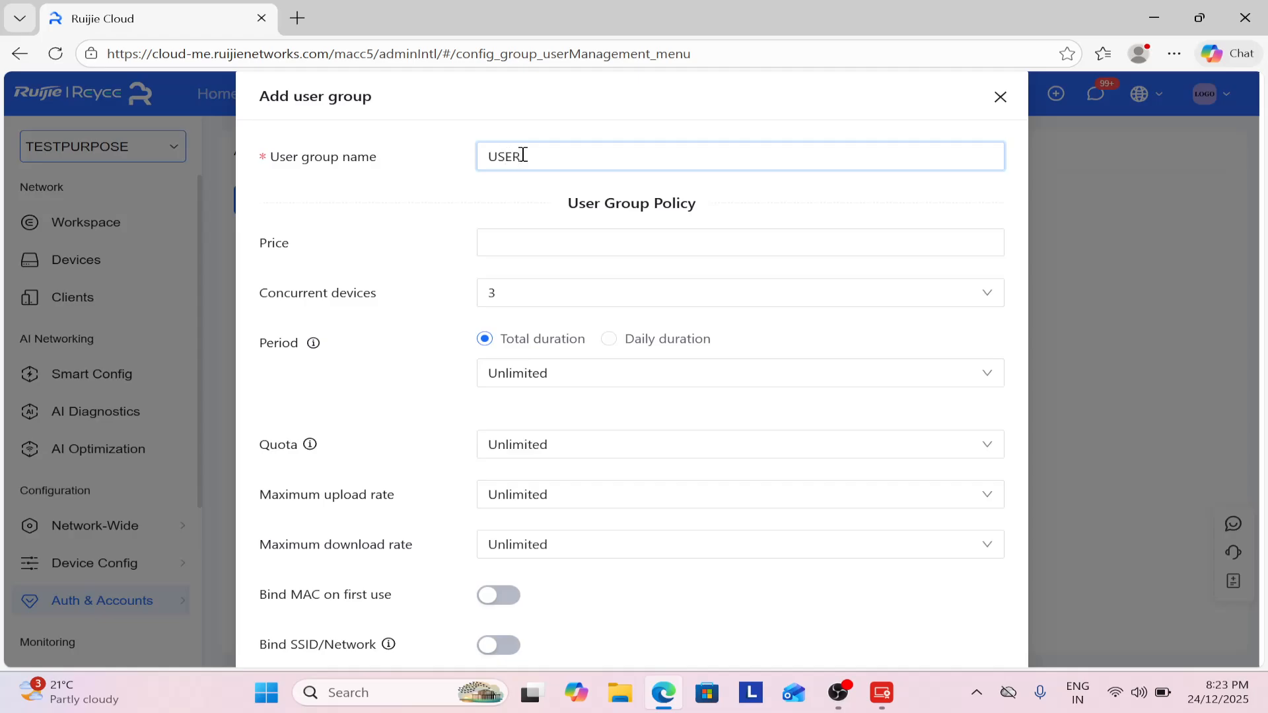
{"action": "left_click", "coordinate": [394, 282]}
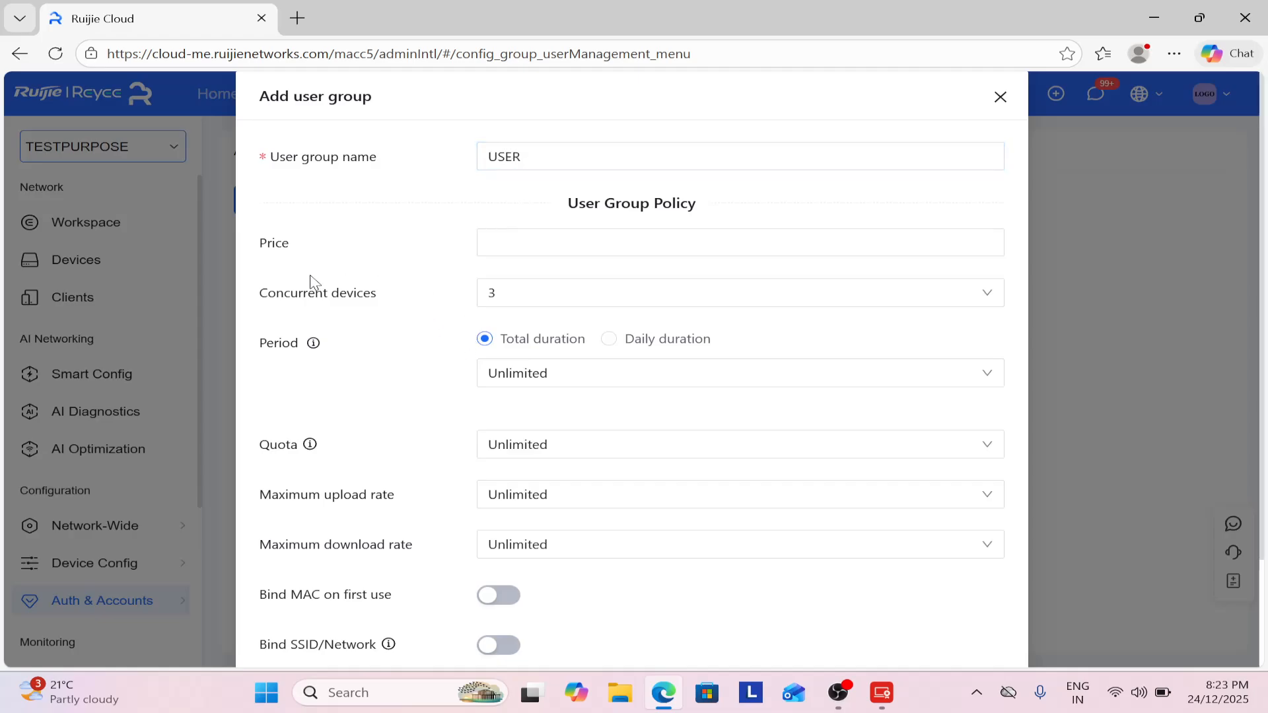
{"action": "scroll", "coordinate": [430, 277], "scroll_direction": "down", "scroll_amount": 2}
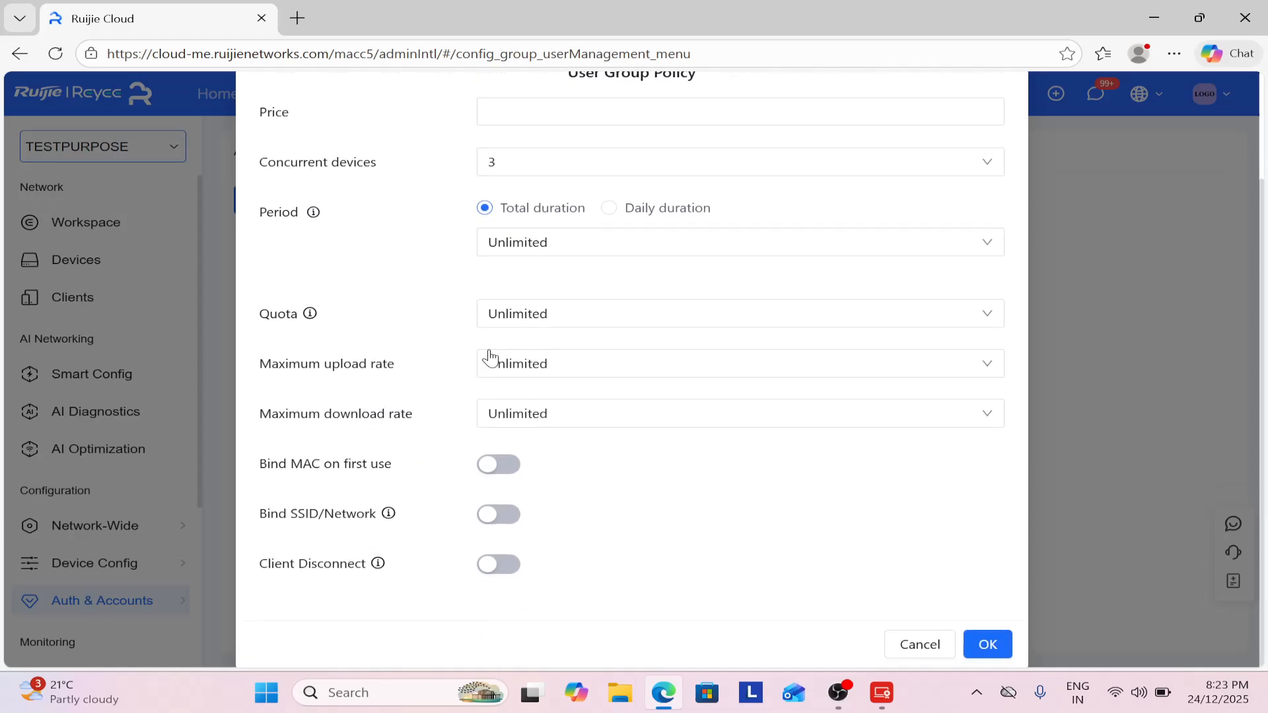
{"action": "left_click", "coordinate": [512, 314]}
{"action": "left_click", "coordinate": [514, 323]}
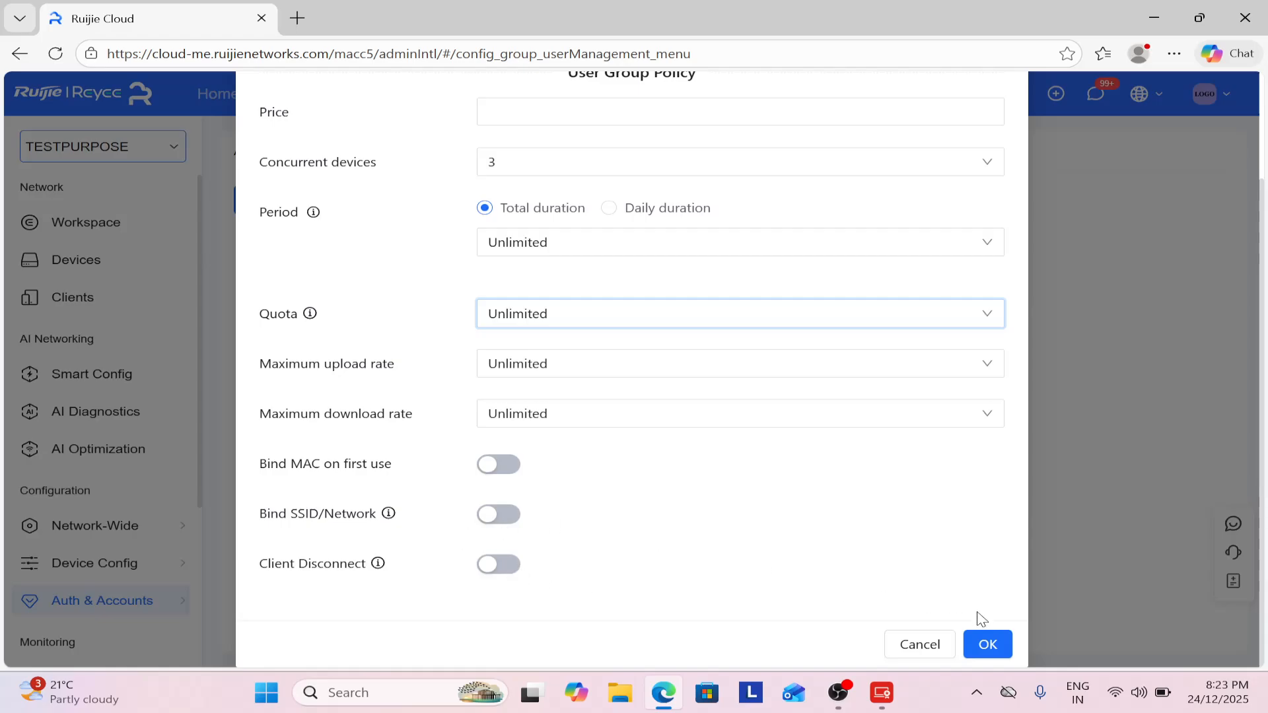
{"action": "left_click", "coordinate": [987, 644]}
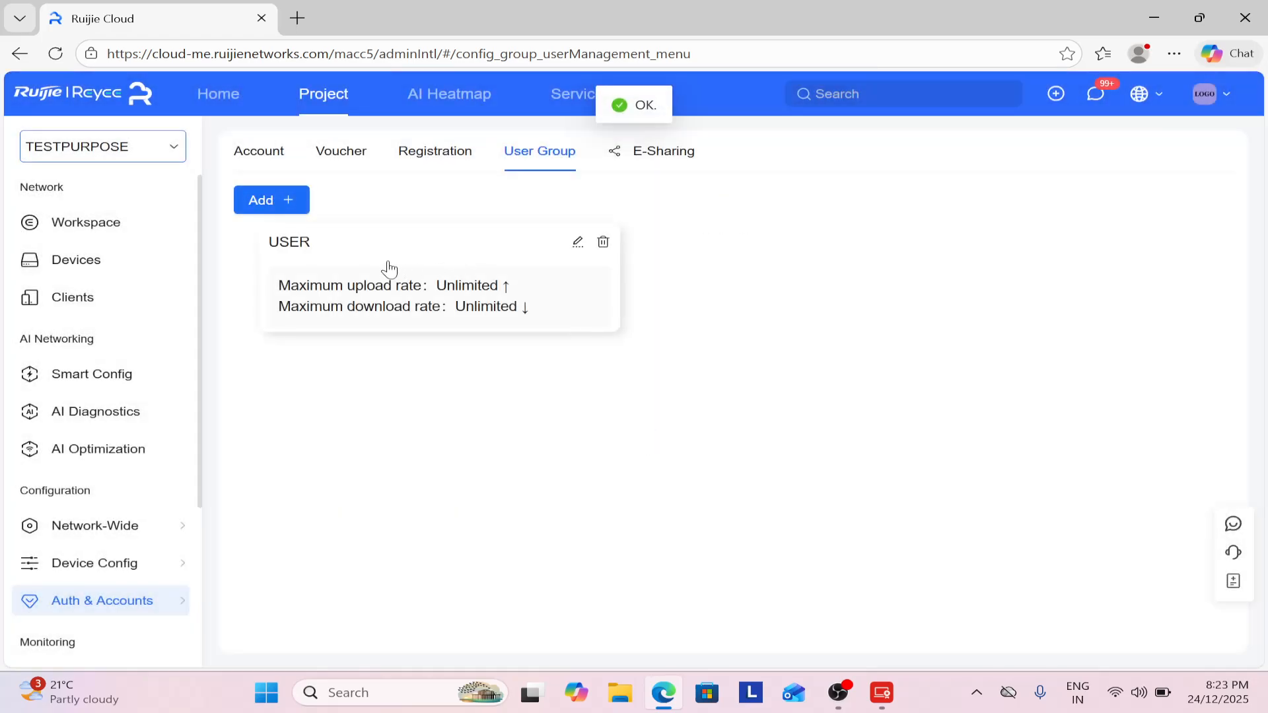
Generate a quantity of 1 alphanumeric voucher assigned to the USER group.
{"action": "left_click", "coordinate": [335, 160]}
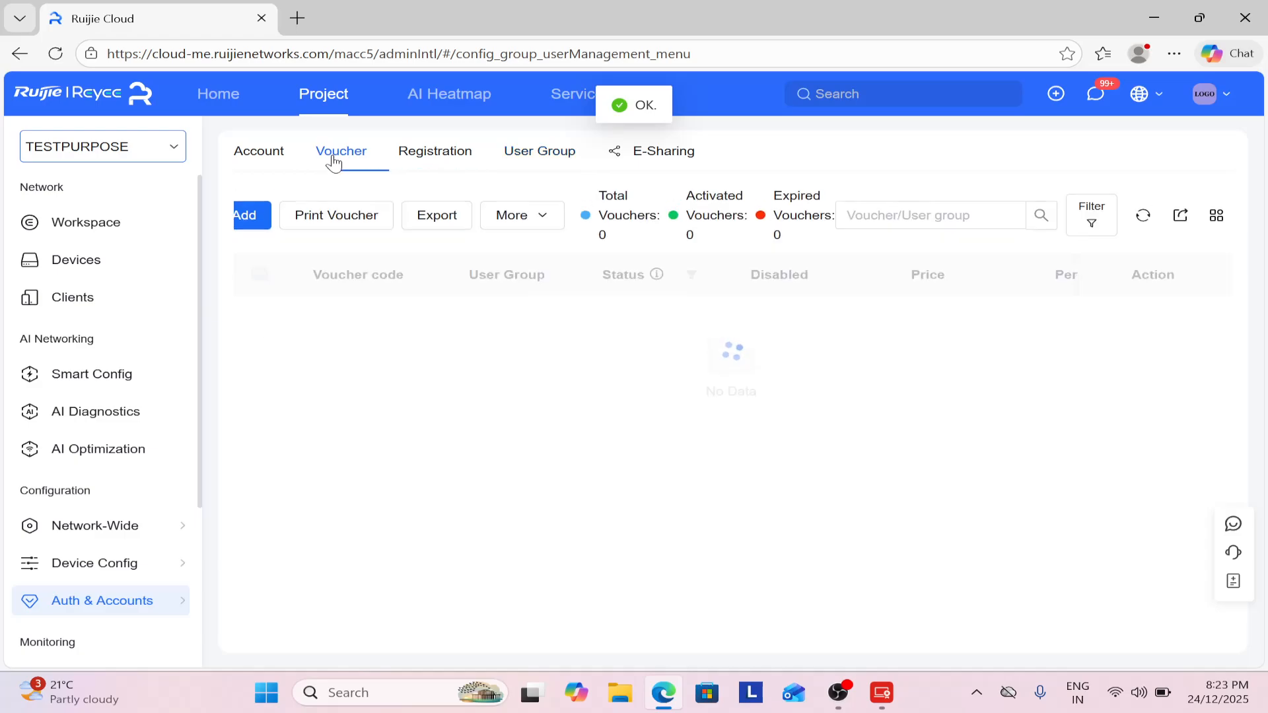
{"action": "left_click", "coordinate": [245, 222]}
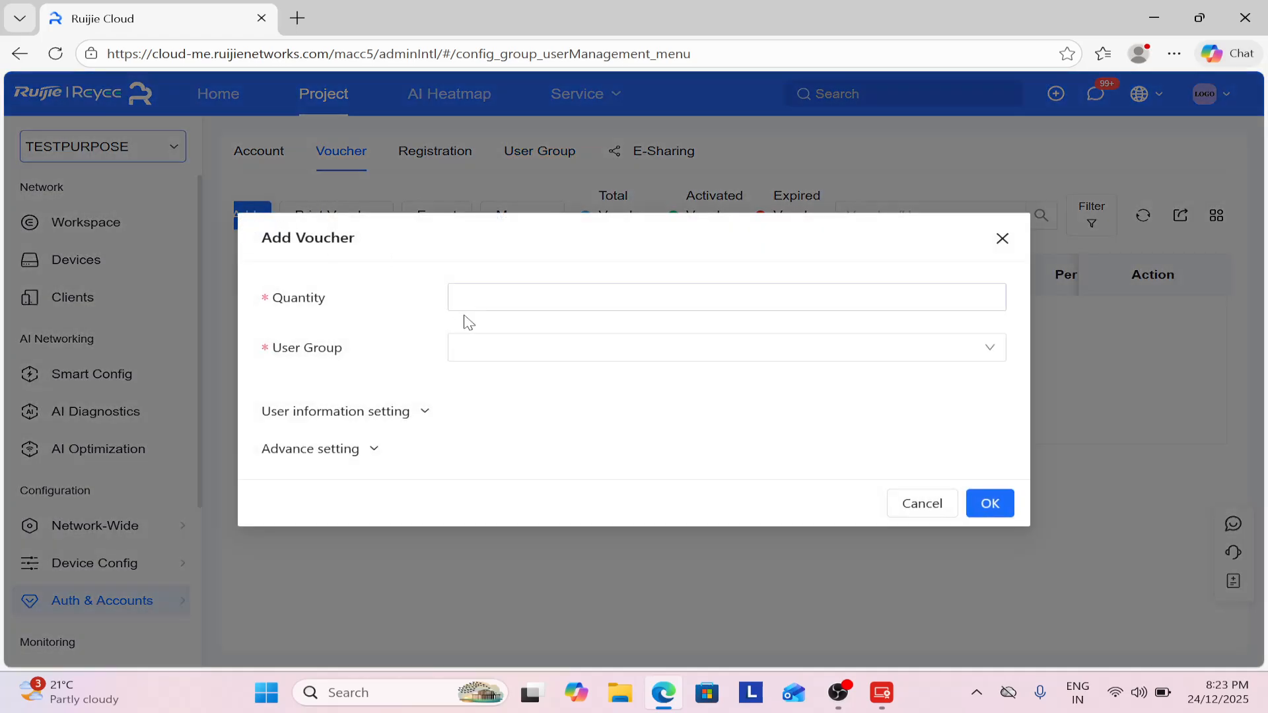
{"action": "left_click", "coordinate": [529, 298]}
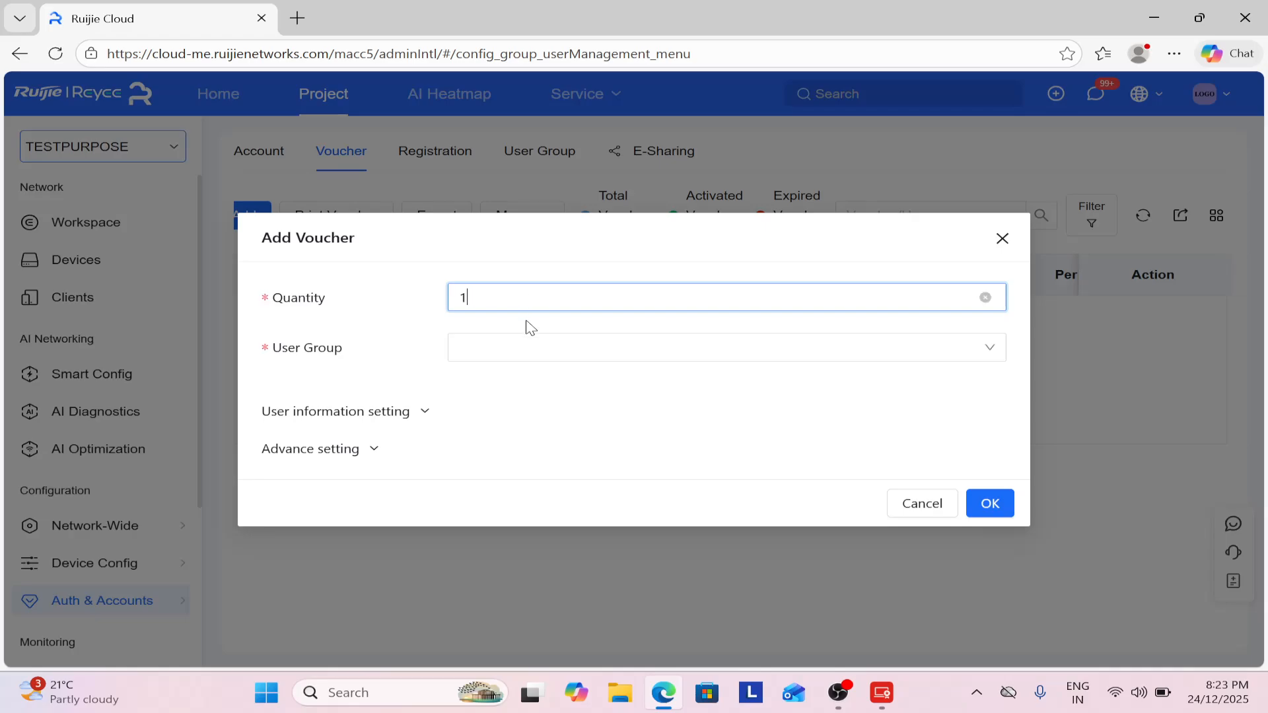
{"action": "left_click", "coordinate": [524, 346]}
{"action": "left_click", "coordinate": [494, 390]}
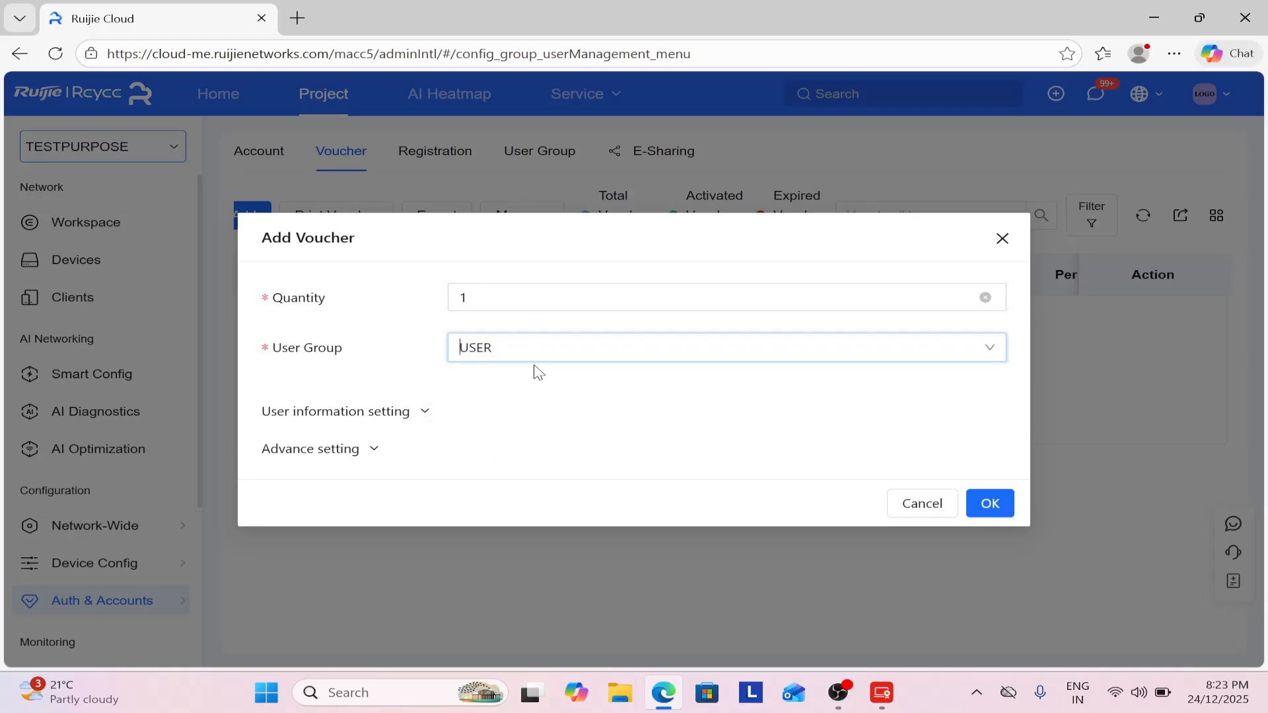
{"action": "left_click", "coordinate": [369, 448]}
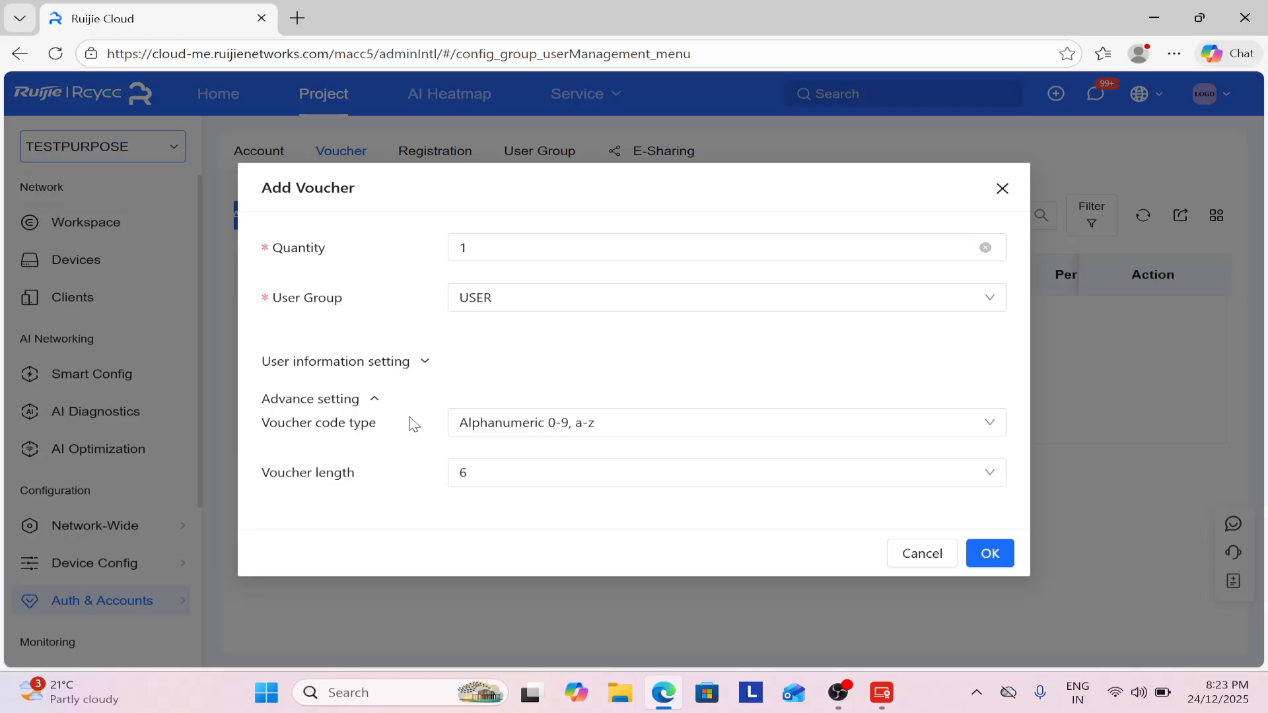
{"action": "left_click", "coordinate": [594, 430]}
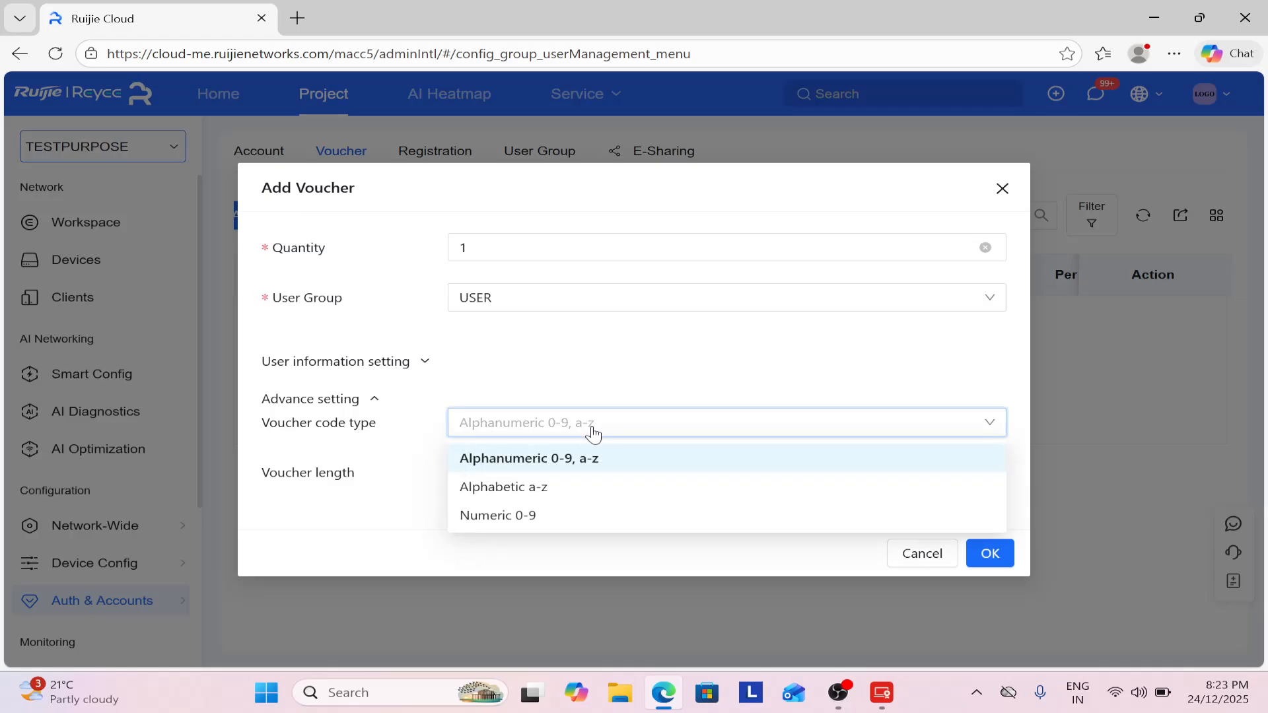
{"action": "left_click", "coordinate": [592, 433]}
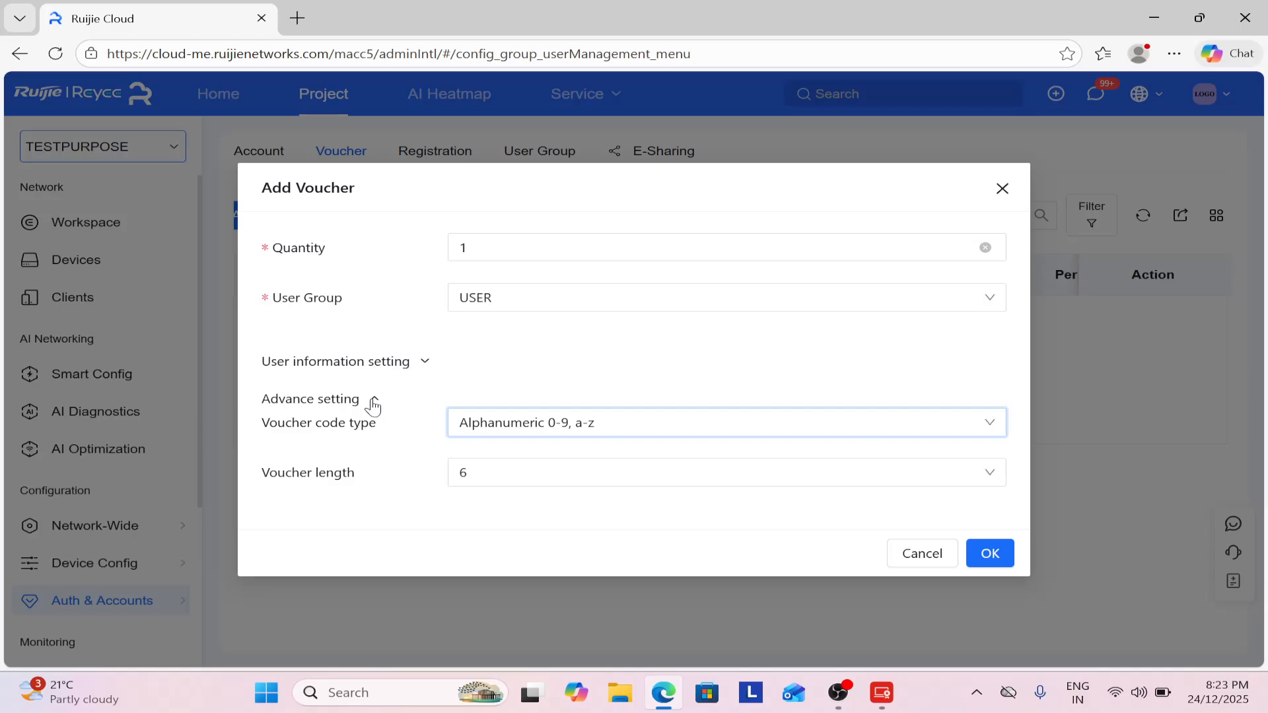
{"action": "left_click", "coordinate": [374, 404]}
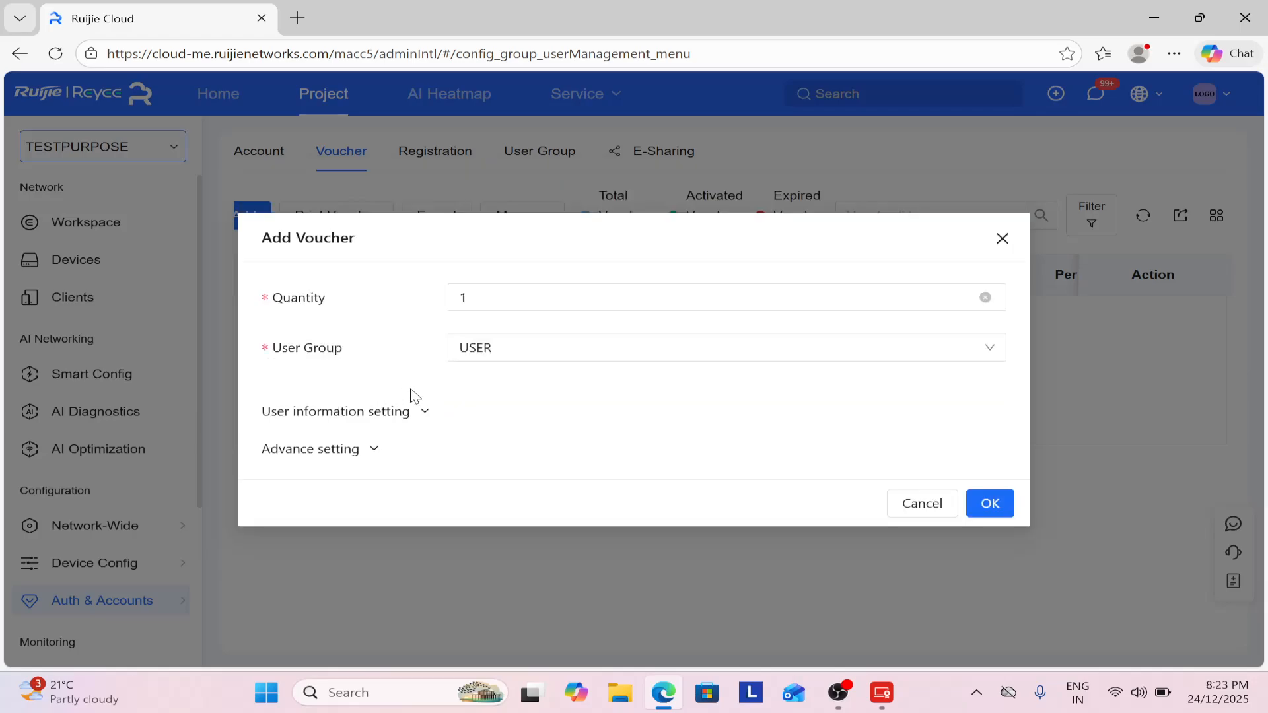
{"action": "left_click", "coordinate": [999, 505]}
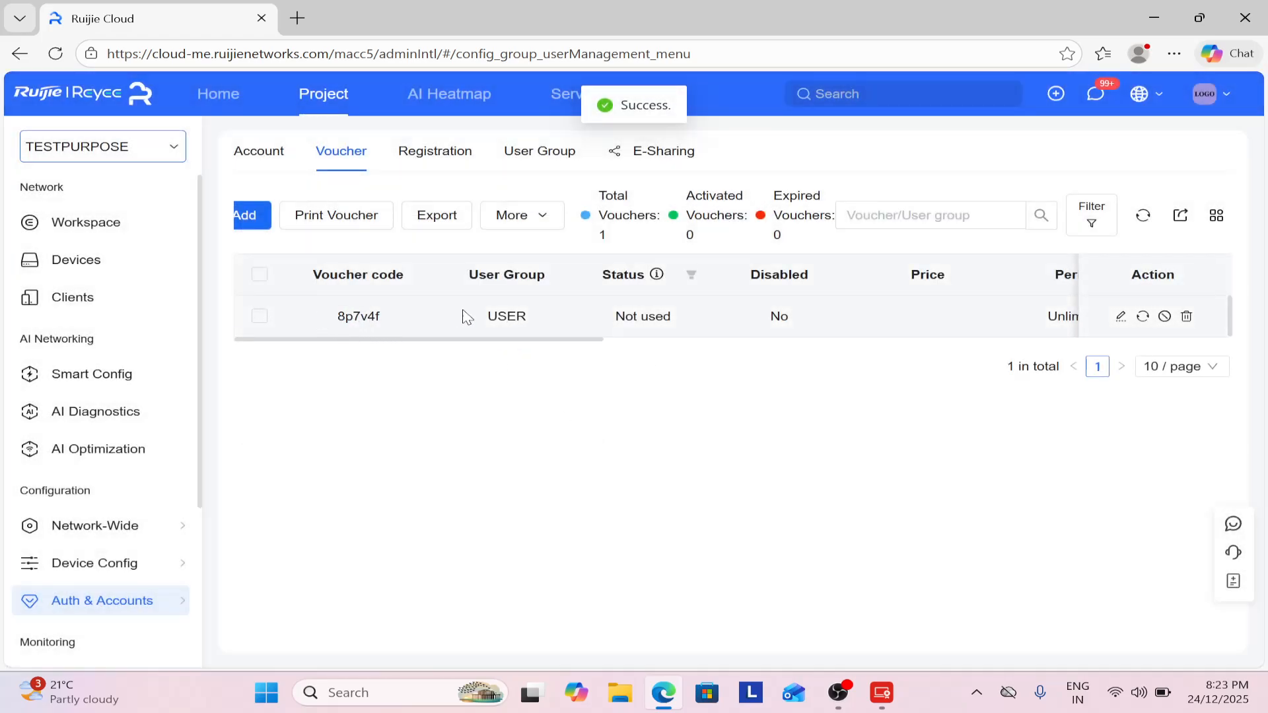
{"action": "left_click", "coordinate": [1121, 316]}
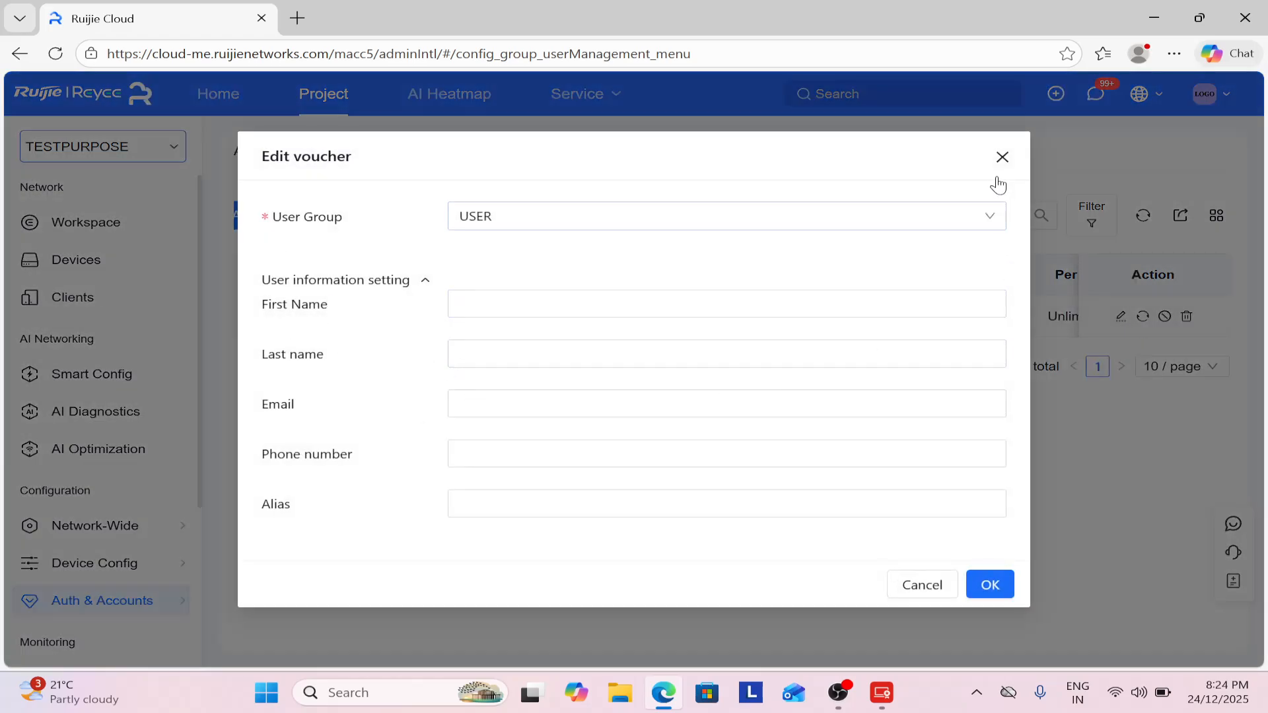
{"action": "left_click", "coordinate": [1002, 157]}
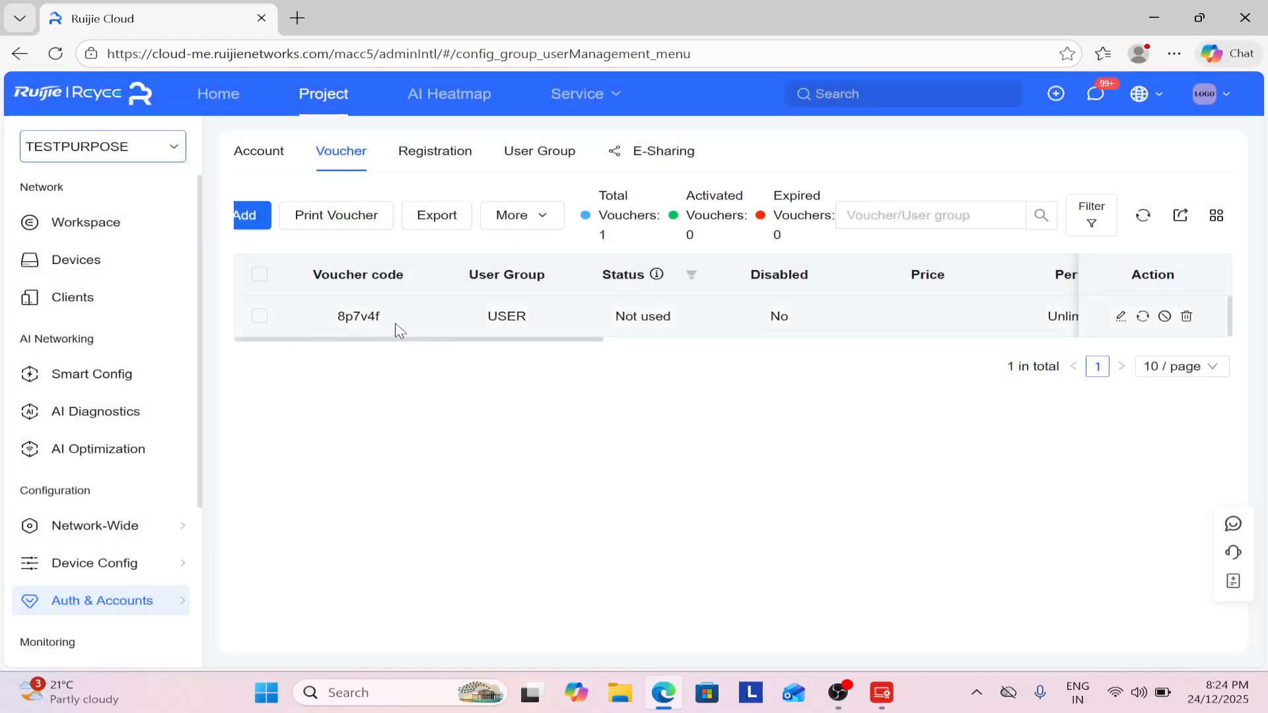
{"action": "double_click", "coordinate": [369, 318]}
{"action": "key", "text": "ctrl+c"}
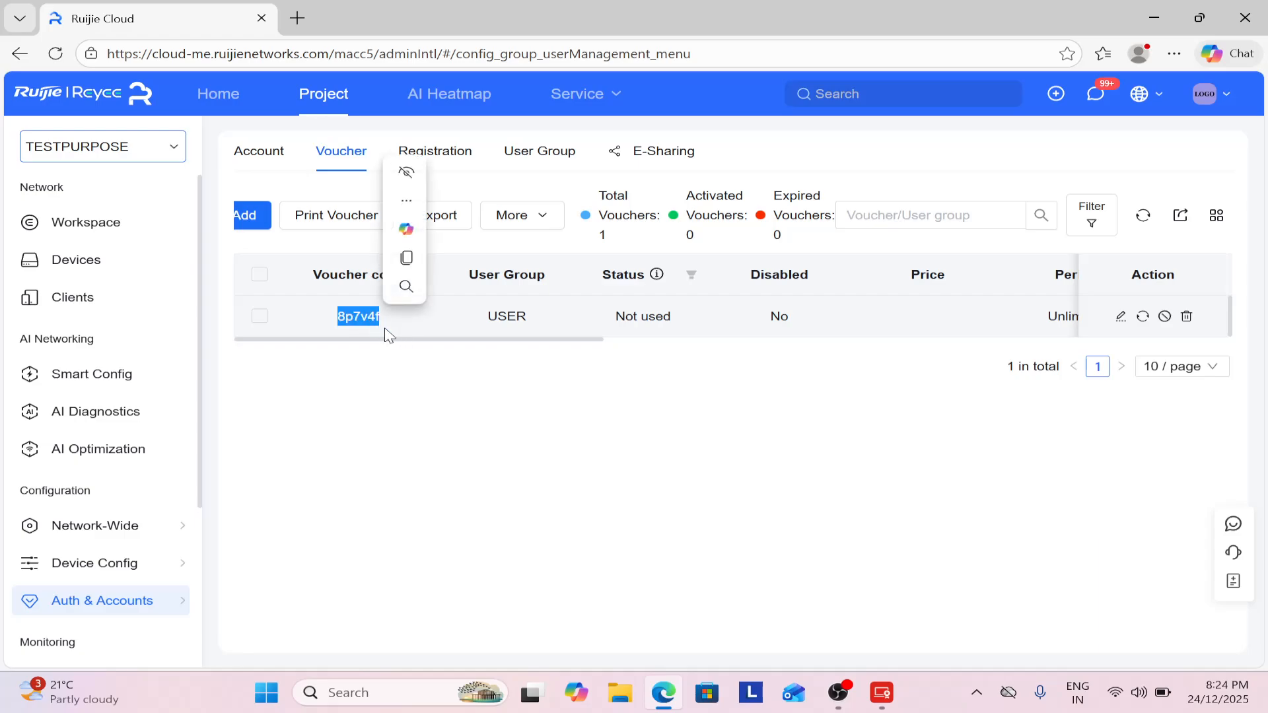
{"action": "left_click", "coordinate": [408, 396]}
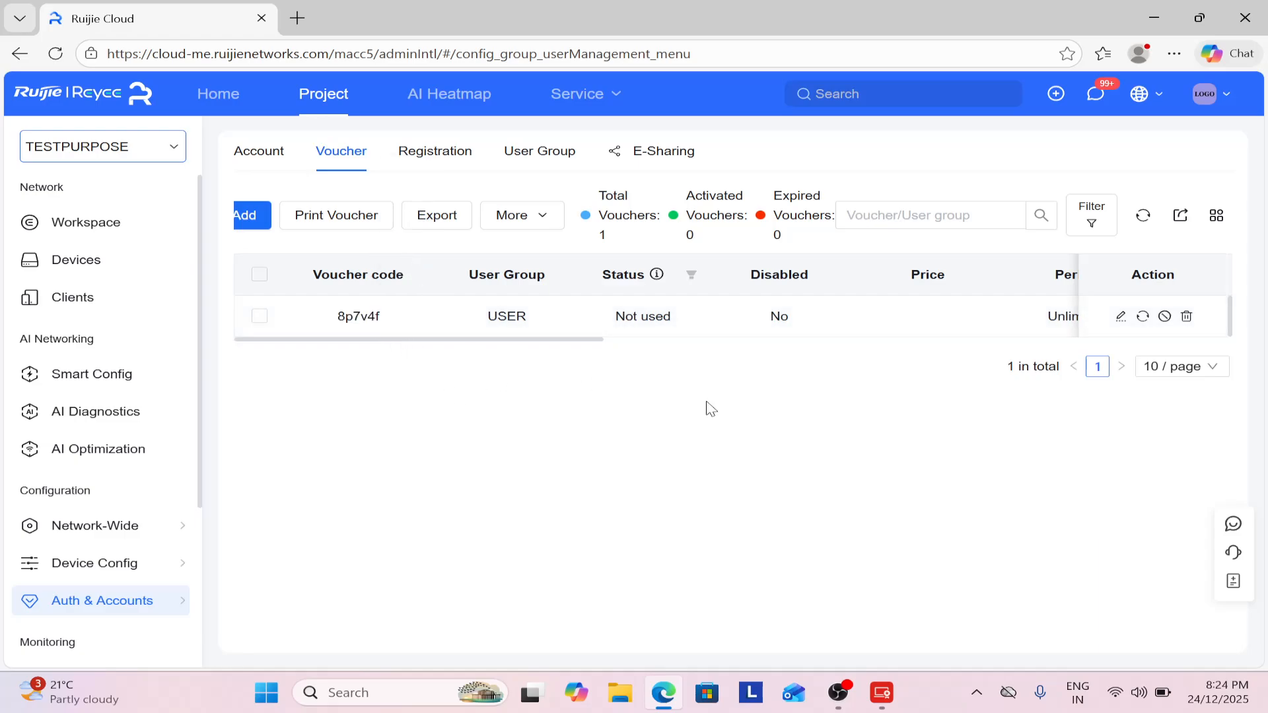
Rescan the Wi-Fi list and connect the laptop to the open TEST network.
{"action": "left_click", "coordinate": [1131, 691]}
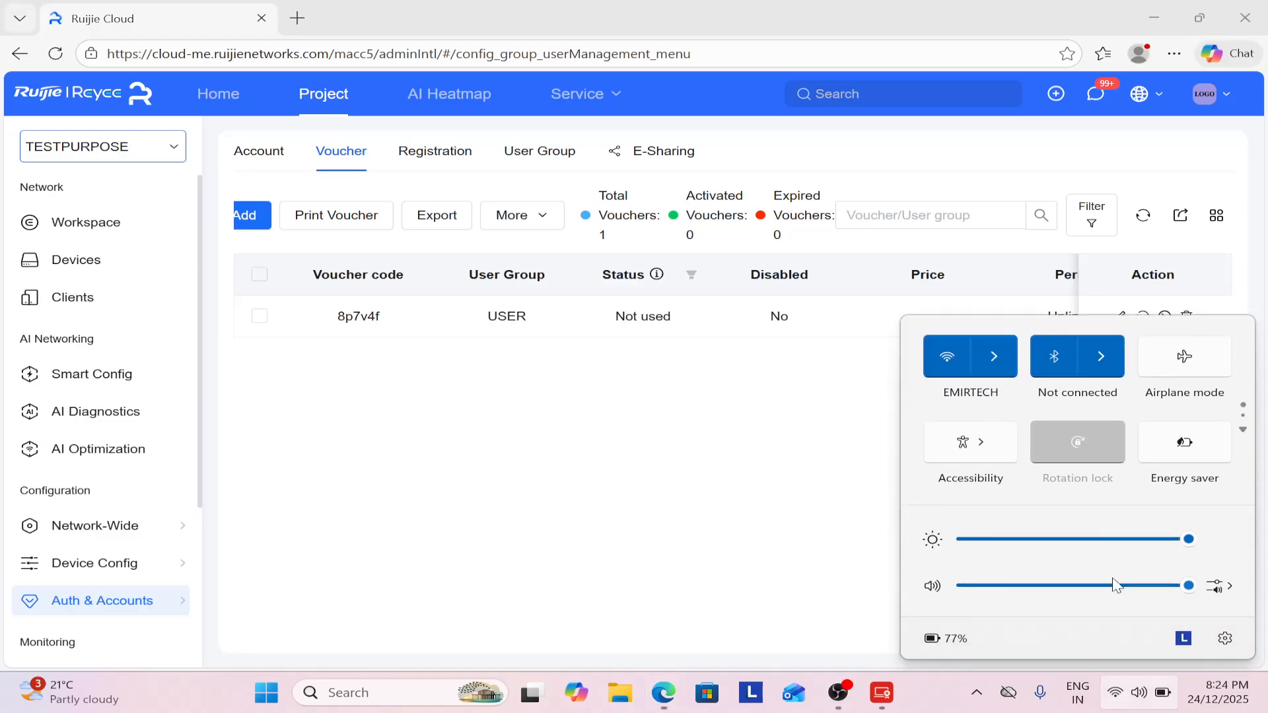
{"action": "left_click", "coordinate": [1010, 371]}
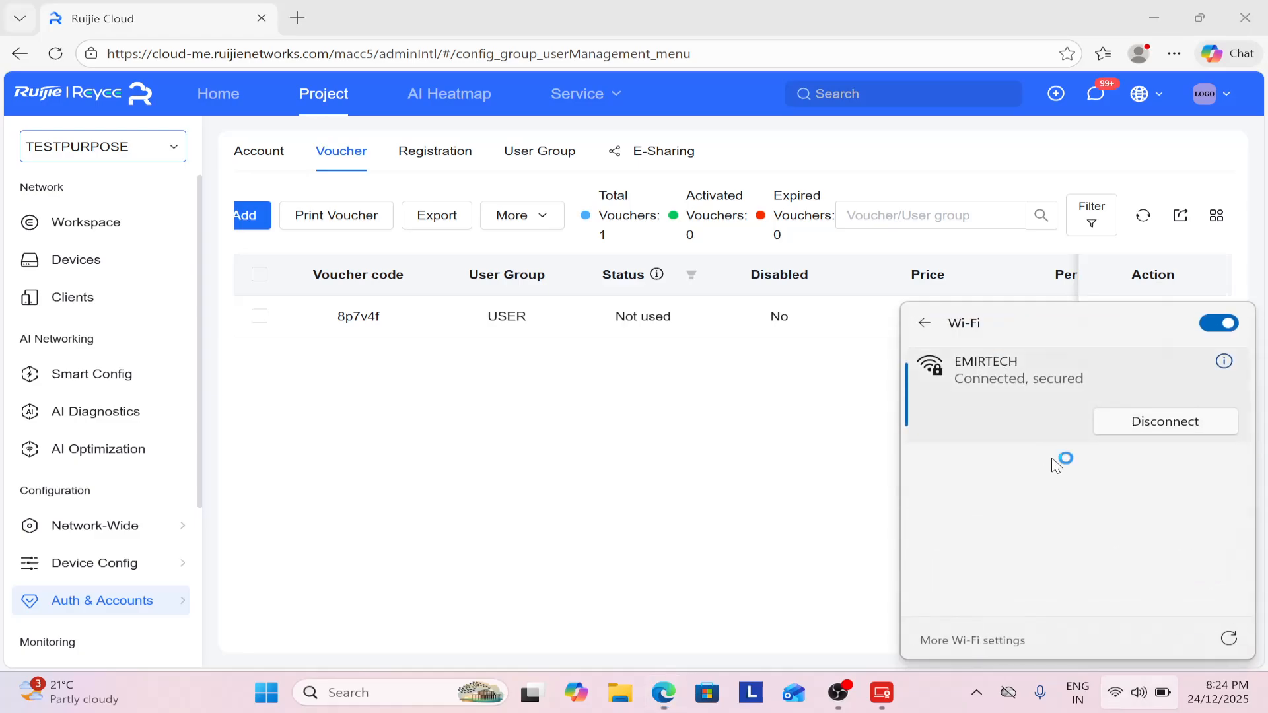
{"action": "scroll", "coordinate": [1054, 458], "scroll_direction": "down", "scroll_amount": 2}
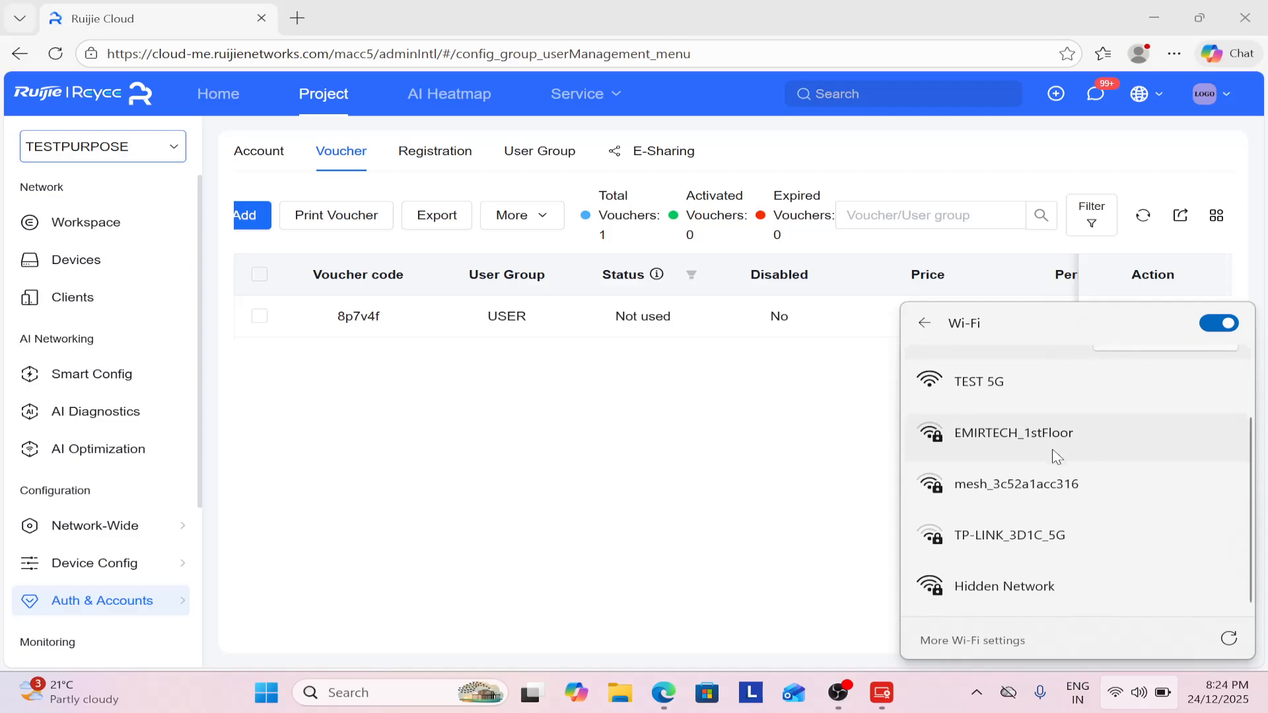
{"action": "scroll", "coordinate": [1055, 454], "scroll_direction": "up", "scroll_amount": 2}
{"action": "left_click", "coordinate": [1230, 639]}
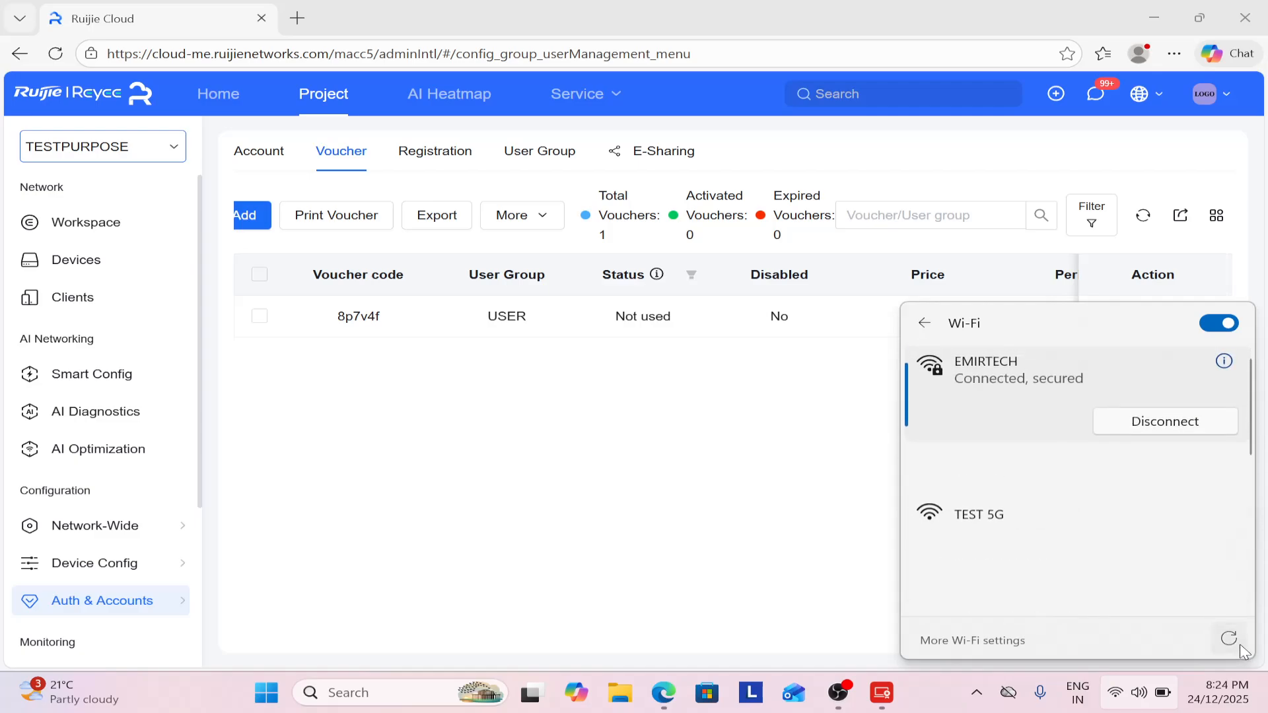
{"action": "scroll", "coordinate": [1032, 517], "scroll_direction": "down", "scroll_amount": 1}
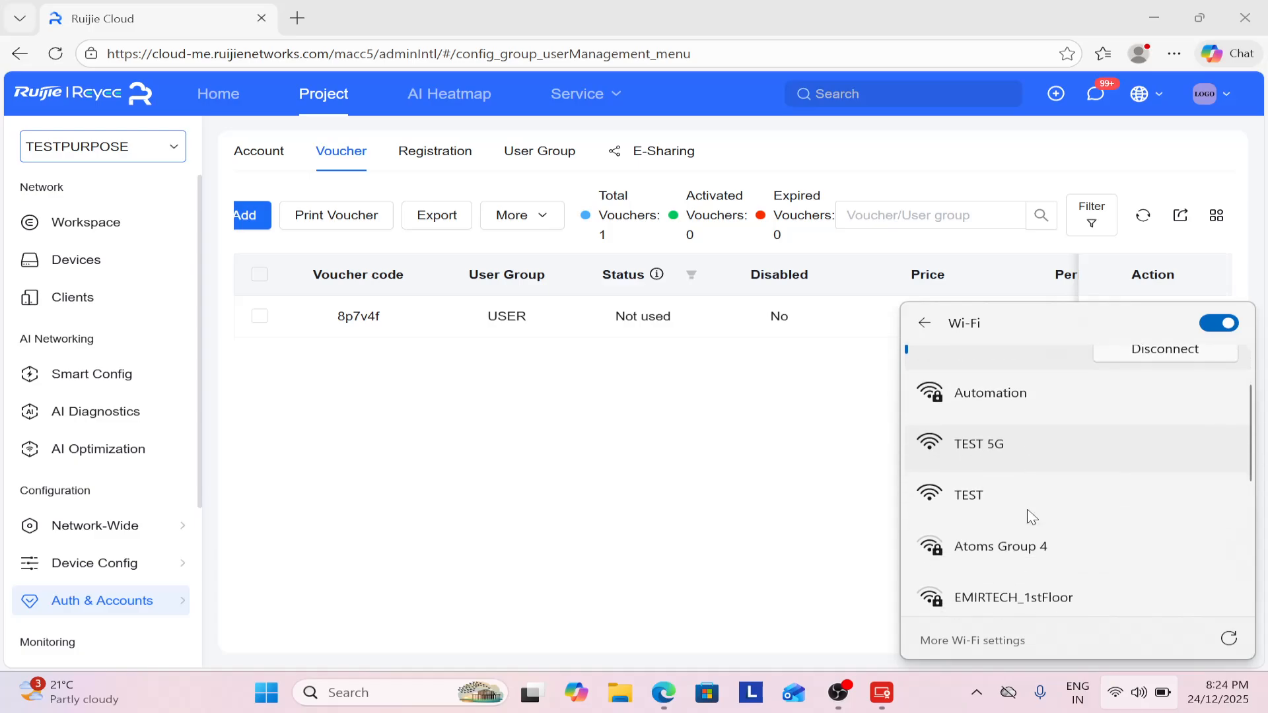
{"action": "left_click", "coordinate": [983, 494]}
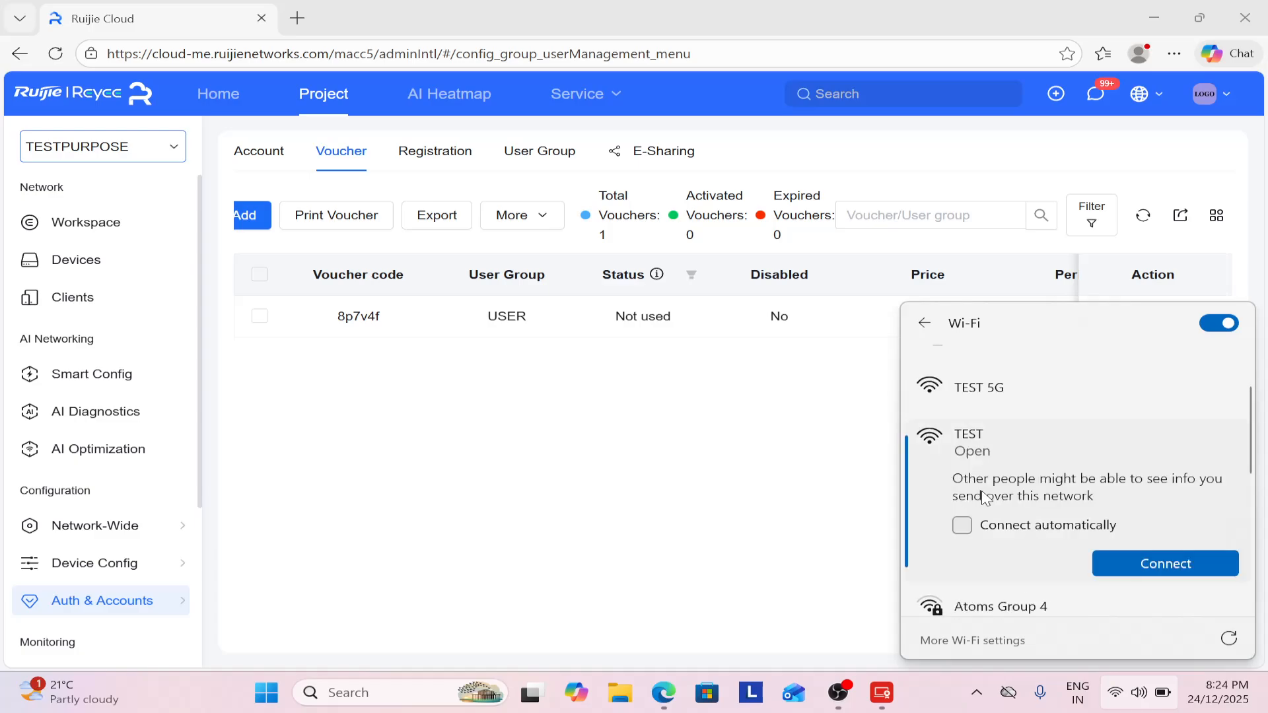
{"action": "left_click", "coordinate": [1134, 569]}
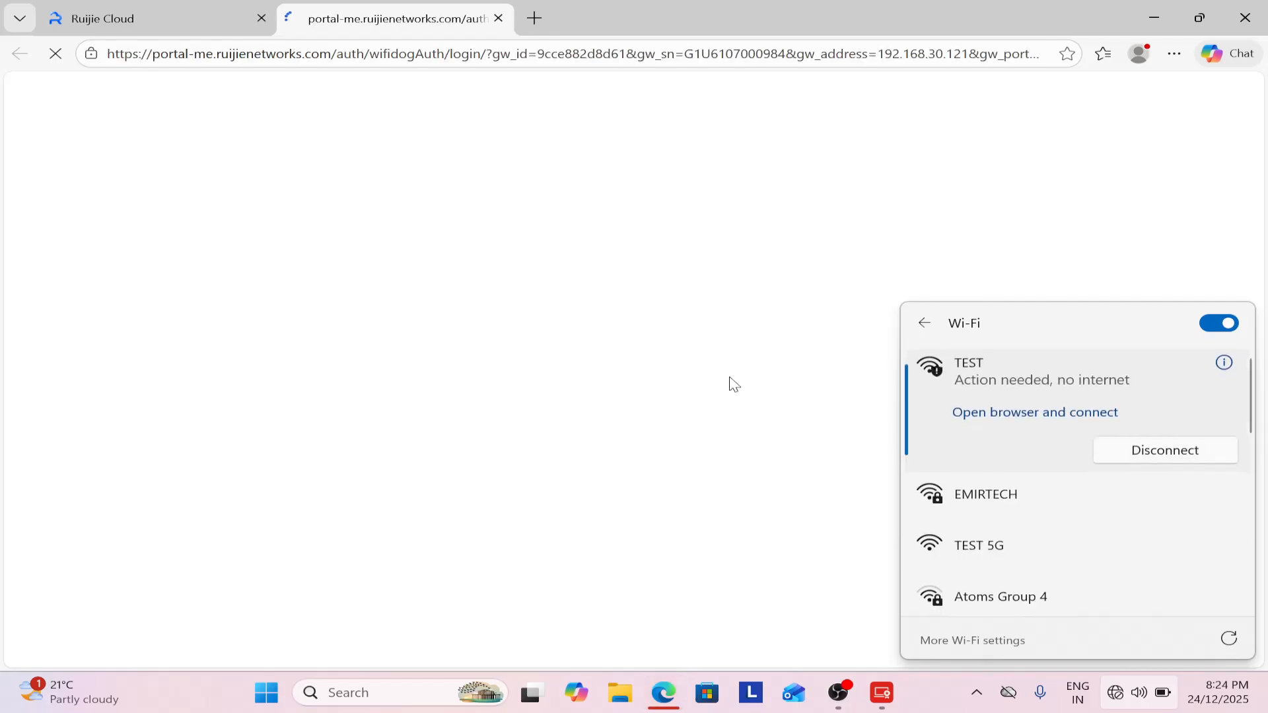
Skip the portal advert, paste the voucher code into Access Code and log in.
{"action": "left_click", "coordinate": [618, 265]}
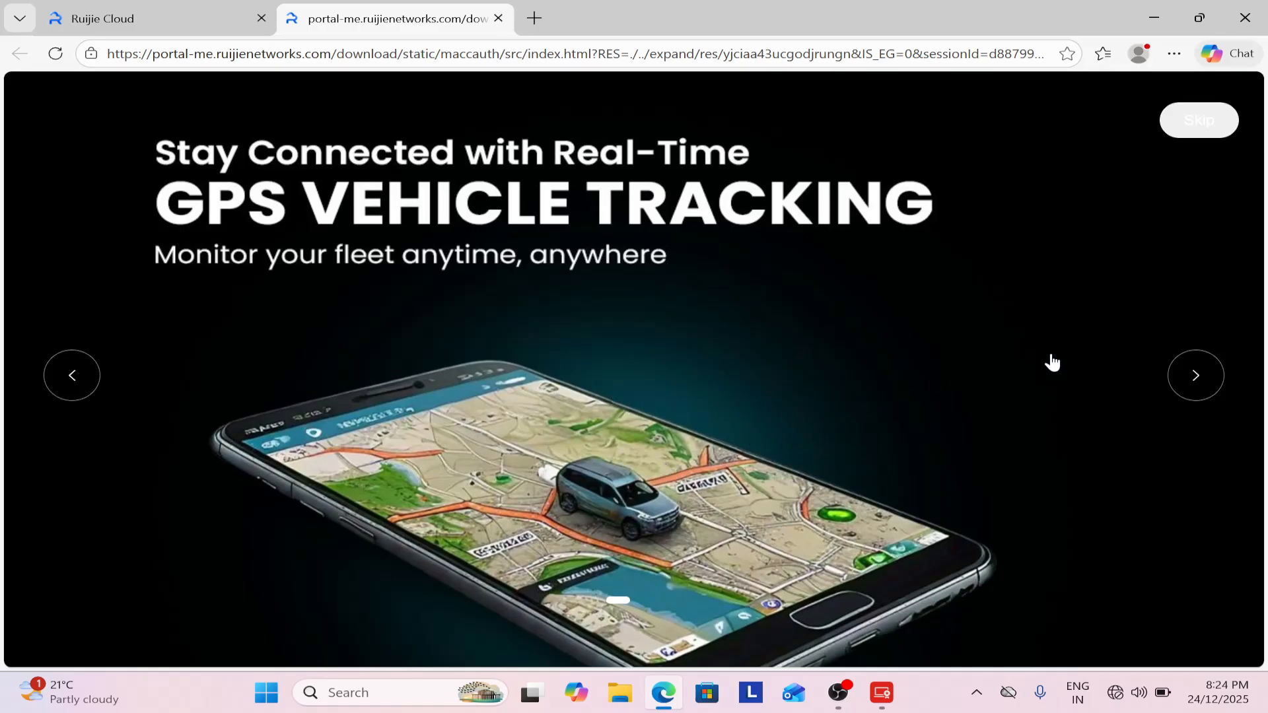
{"action": "left_click", "coordinate": [1196, 122]}
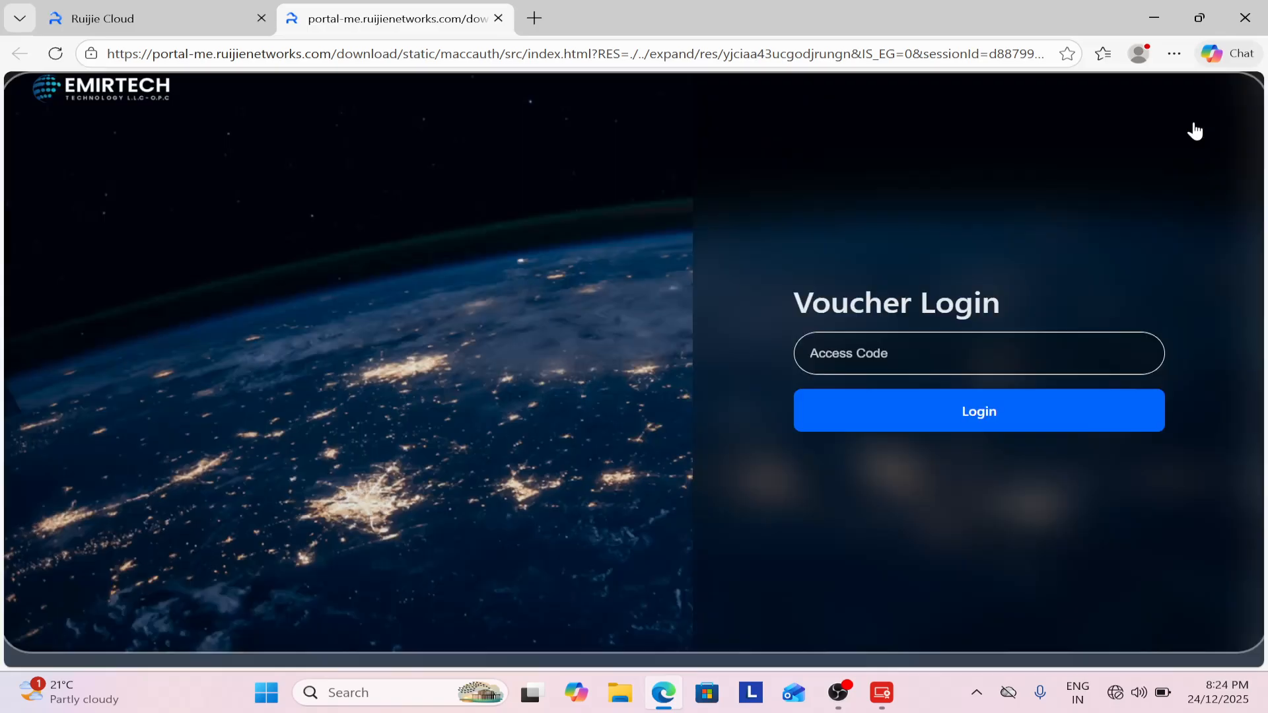
{"action": "right_click", "coordinate": [920, 354]}
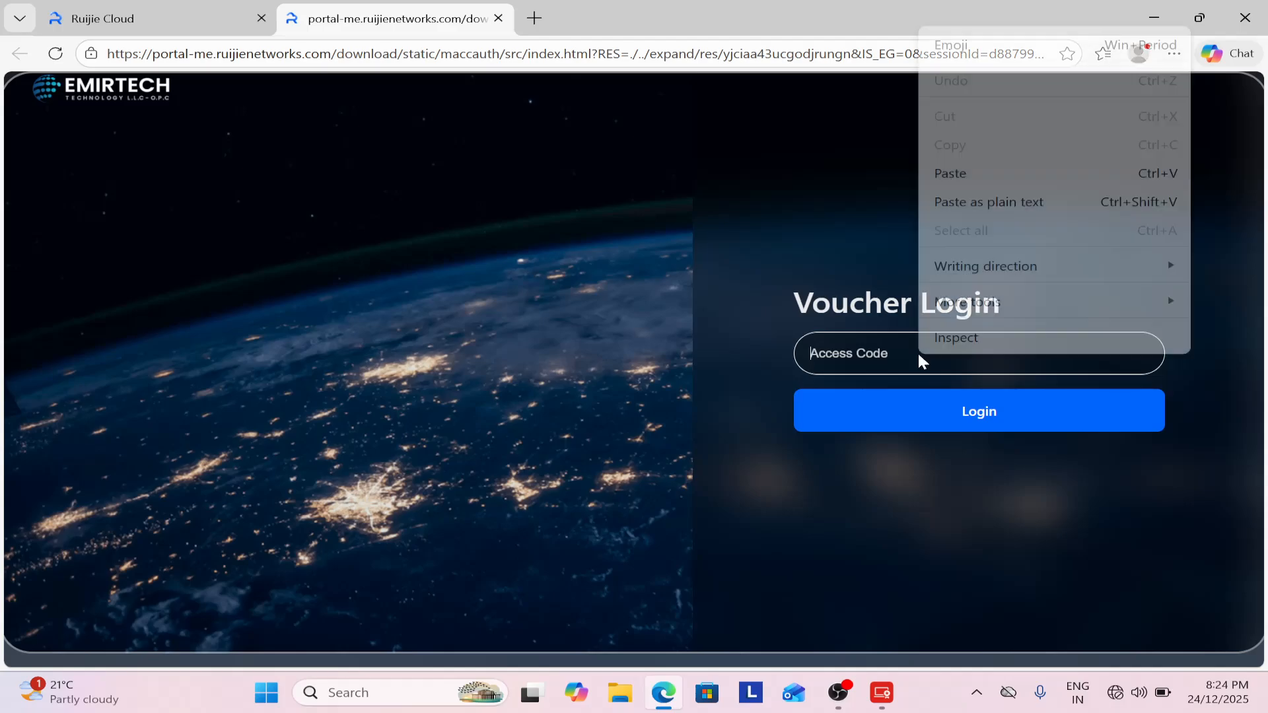
{"action": "left_click", "coordinate": [951, 174]}
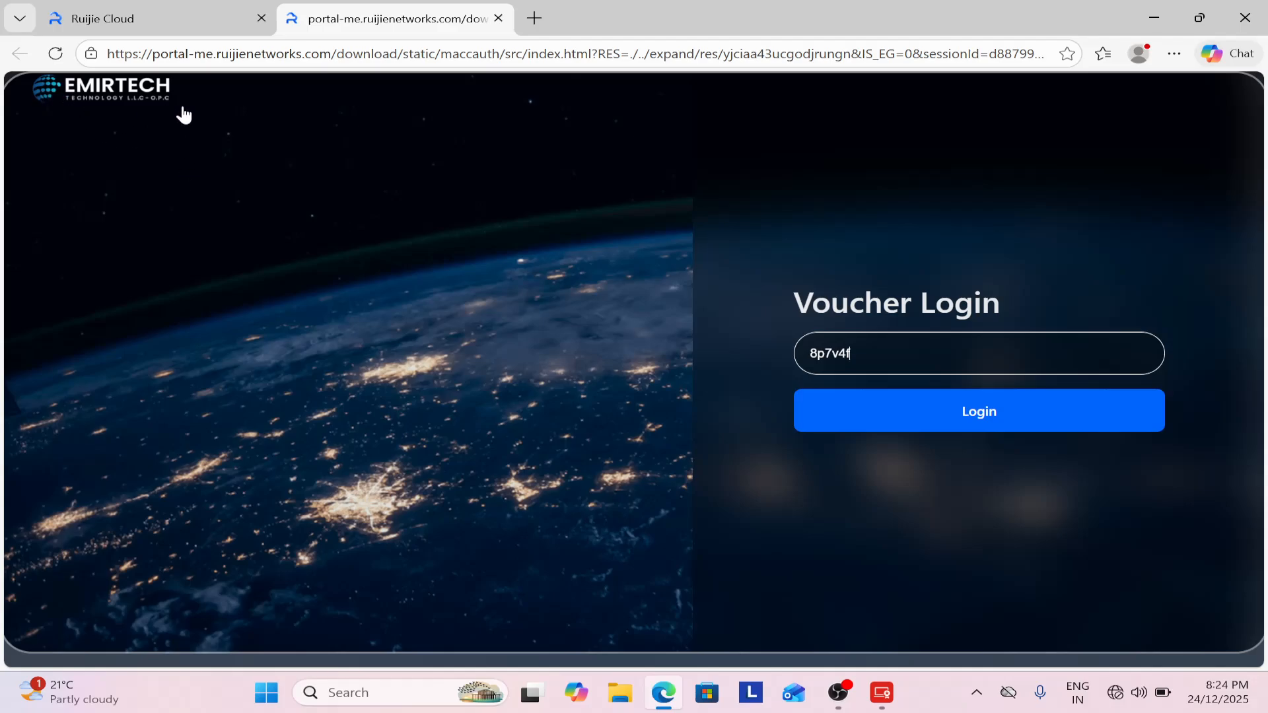
{"action": "left_click", "coordinate": [906, 416]}
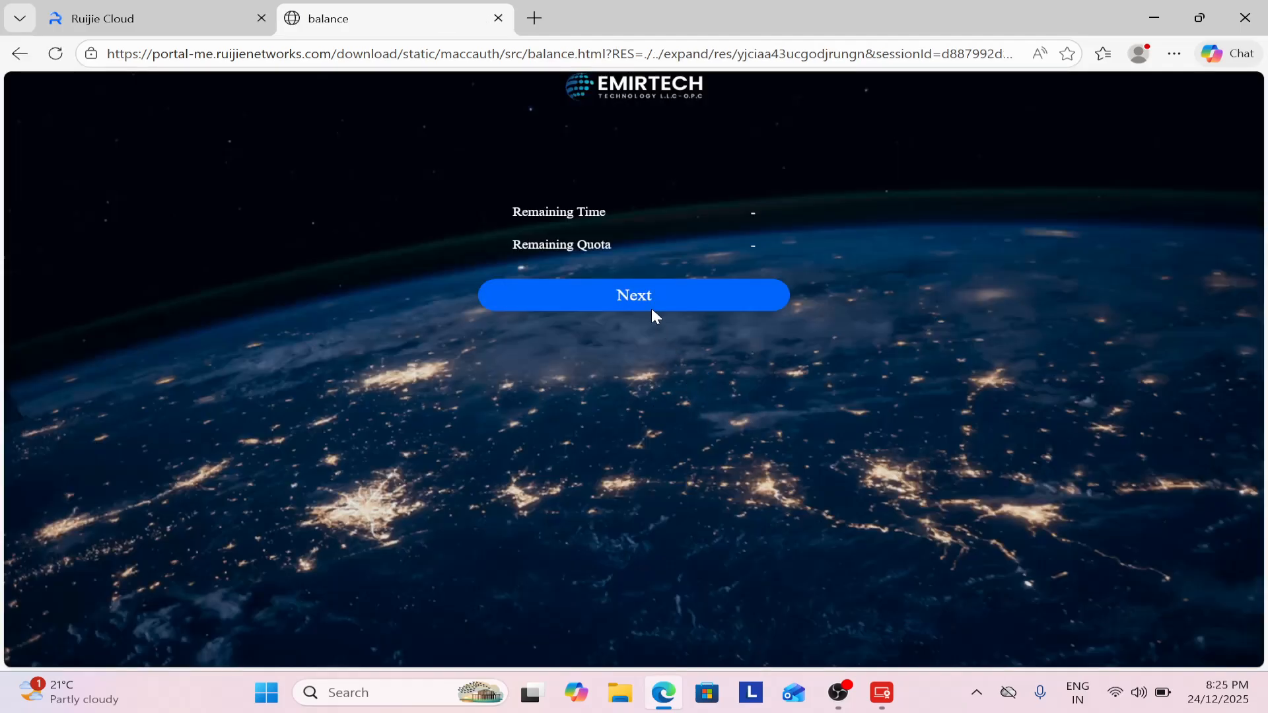
Continue past the balance page, then close the Emirtech and portal balance tabs.
{"action": "left_click", "coordinate": [647, 302]}
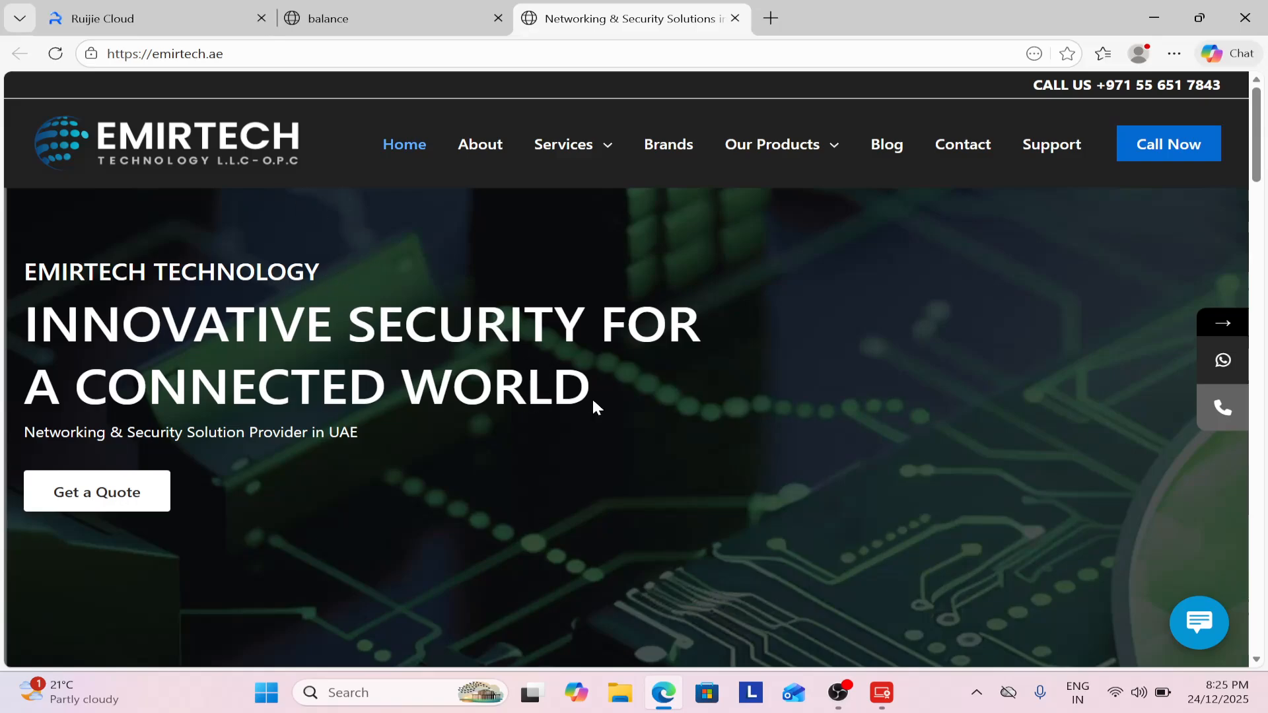
{"action": "scroll", "coordinate": [593, 402], "scroll_direction": "down", "scroll_amount": 5}
{"action": "scroll", "coordinate": [600, 400], "scroll_direction": "up", "scroll_amount": 5}
{"action": "left_click", "coordinate": [735, 18]}
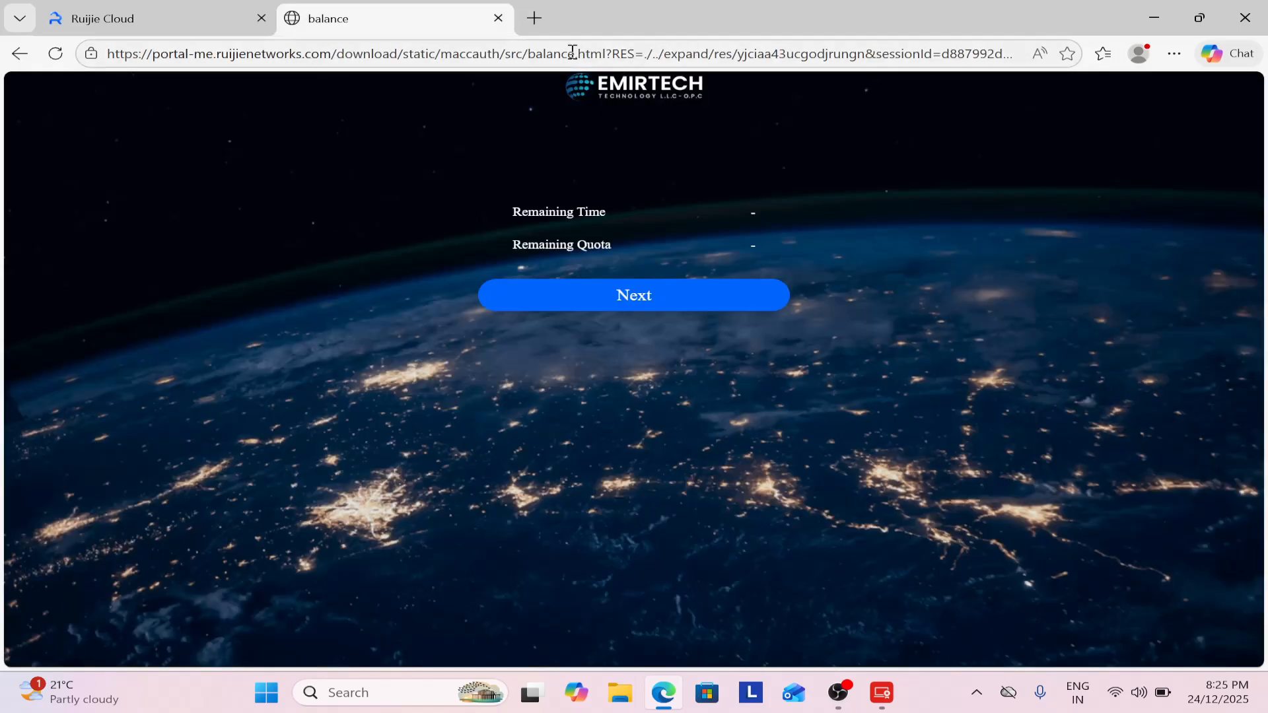
{"action": "left_click", "coordinate": [498, 17]}
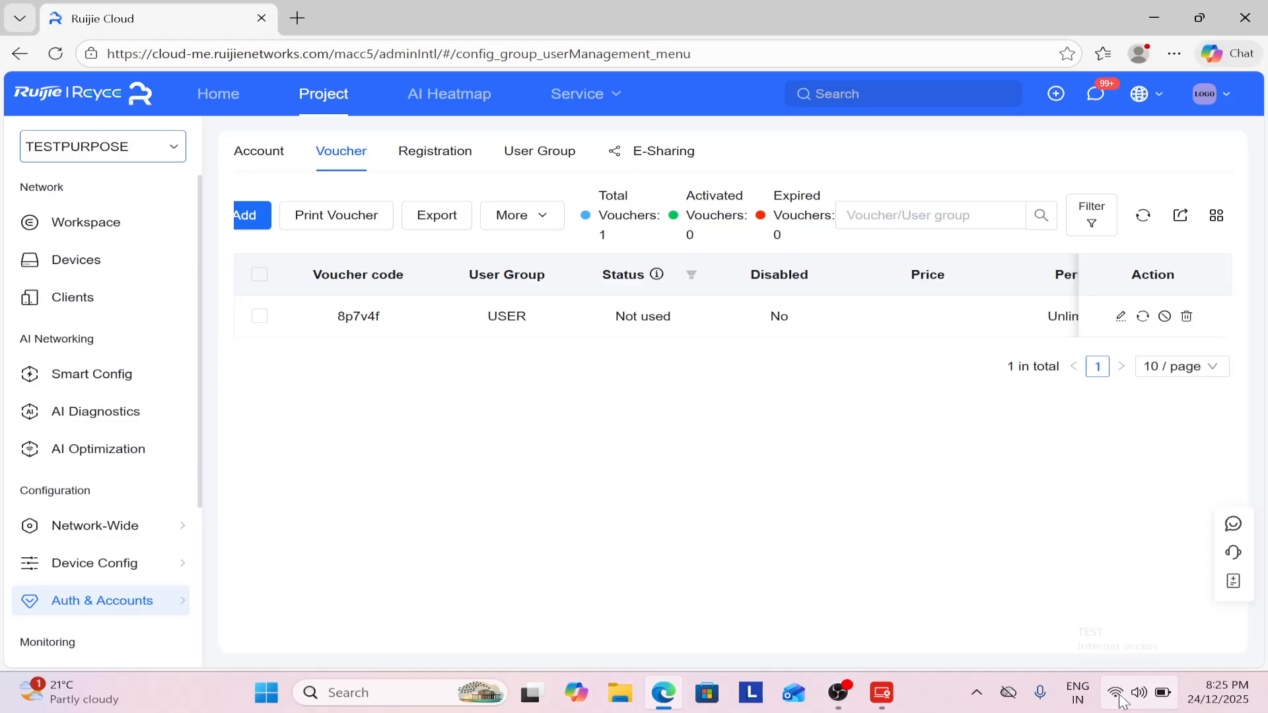
{"action": "left_click", "coordinate": [298, 17]}
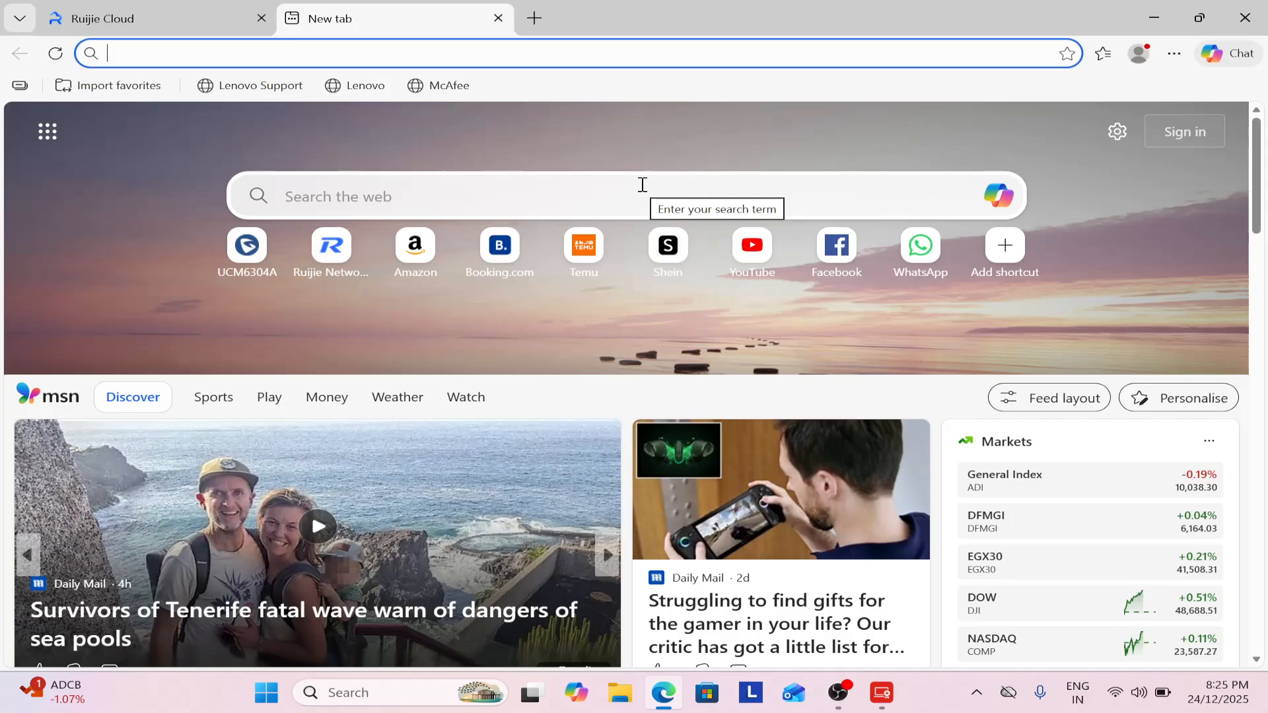
{"action": "type", "text": "youtube"}
{"action": "key", "text": "Return"}
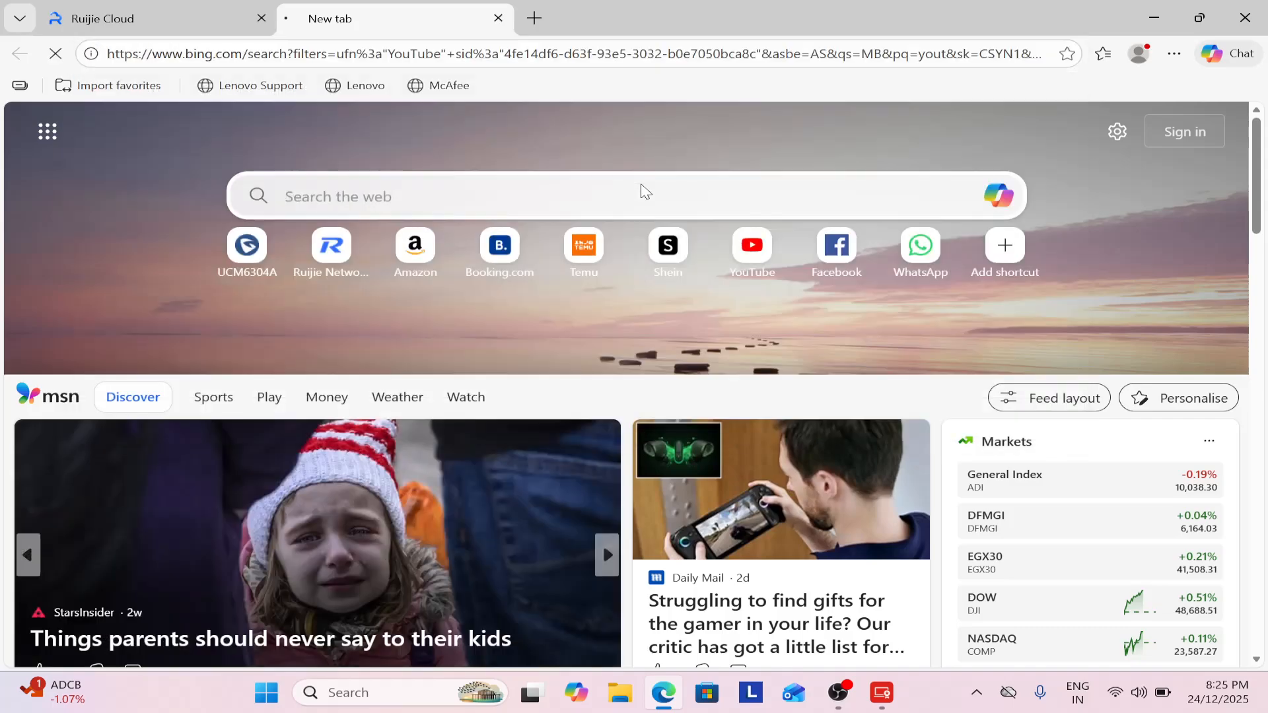
{"action": "left_click", "coordinate": [226, 484]}
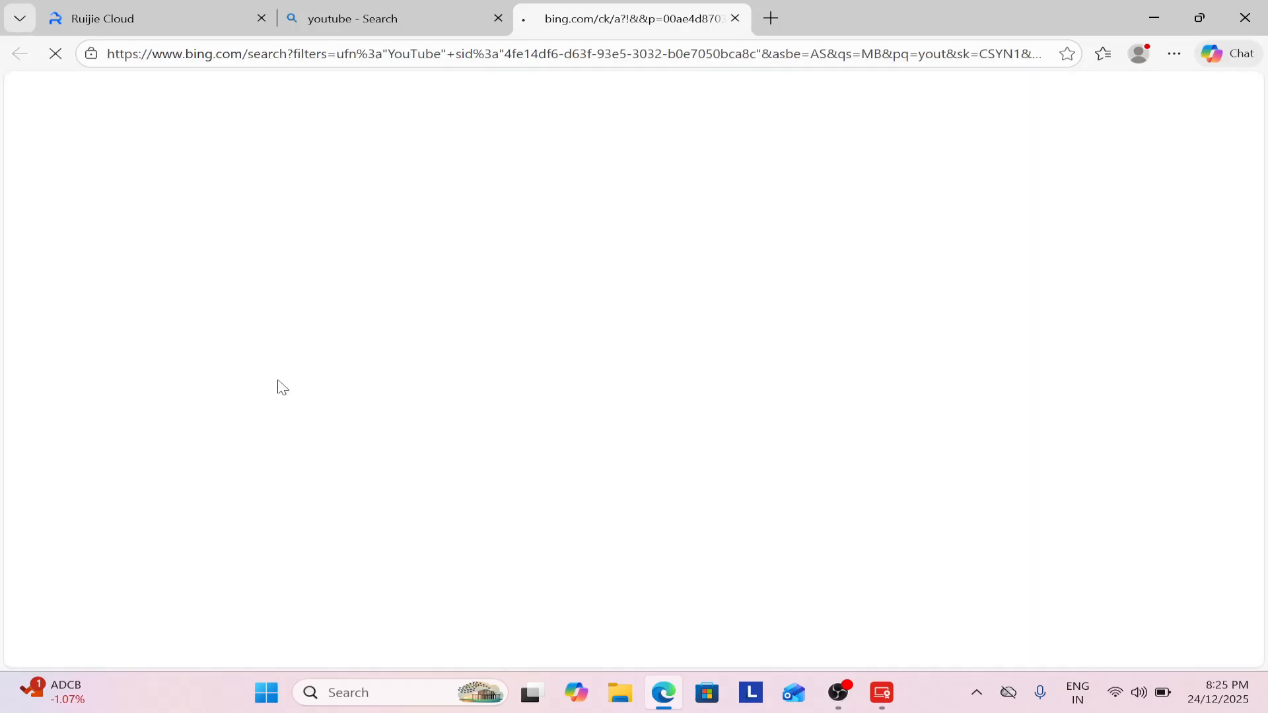
{"action": "left_click", "coordinate": [499, 18]}
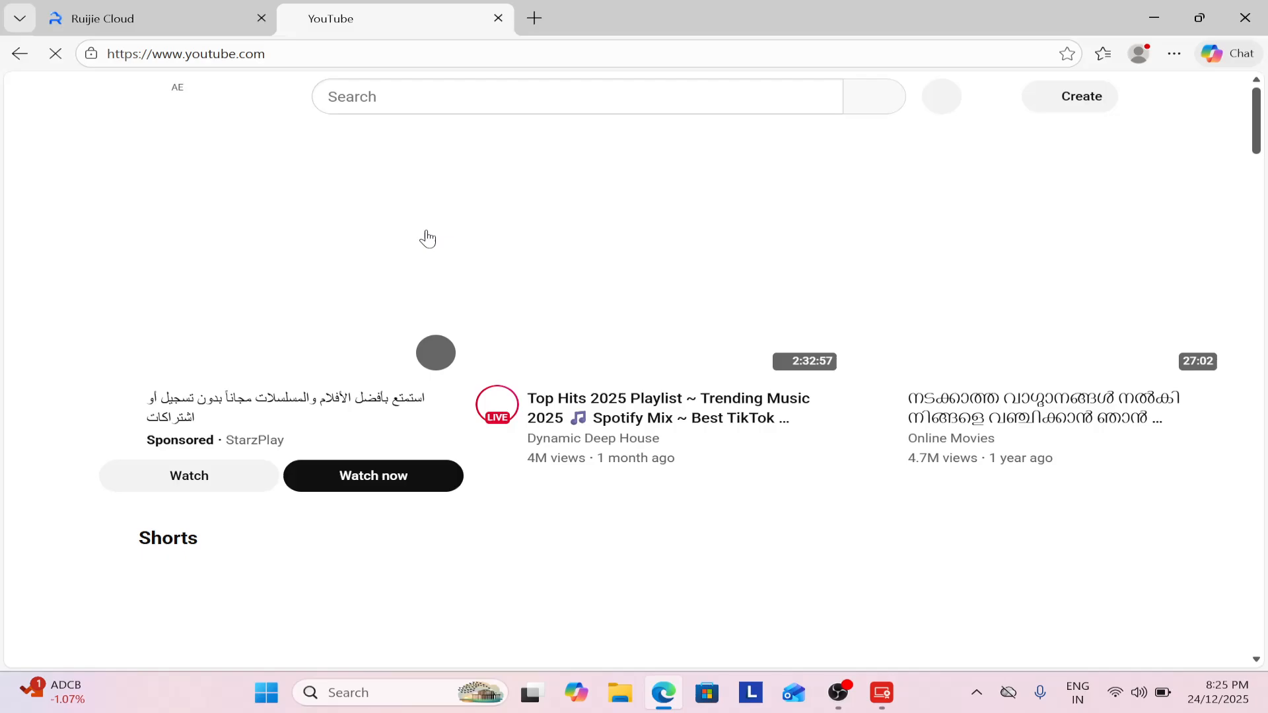
{"action": "scroll", "coordinate": [673, 488], "scroll_direction": "down", "scroll_amount": 5}
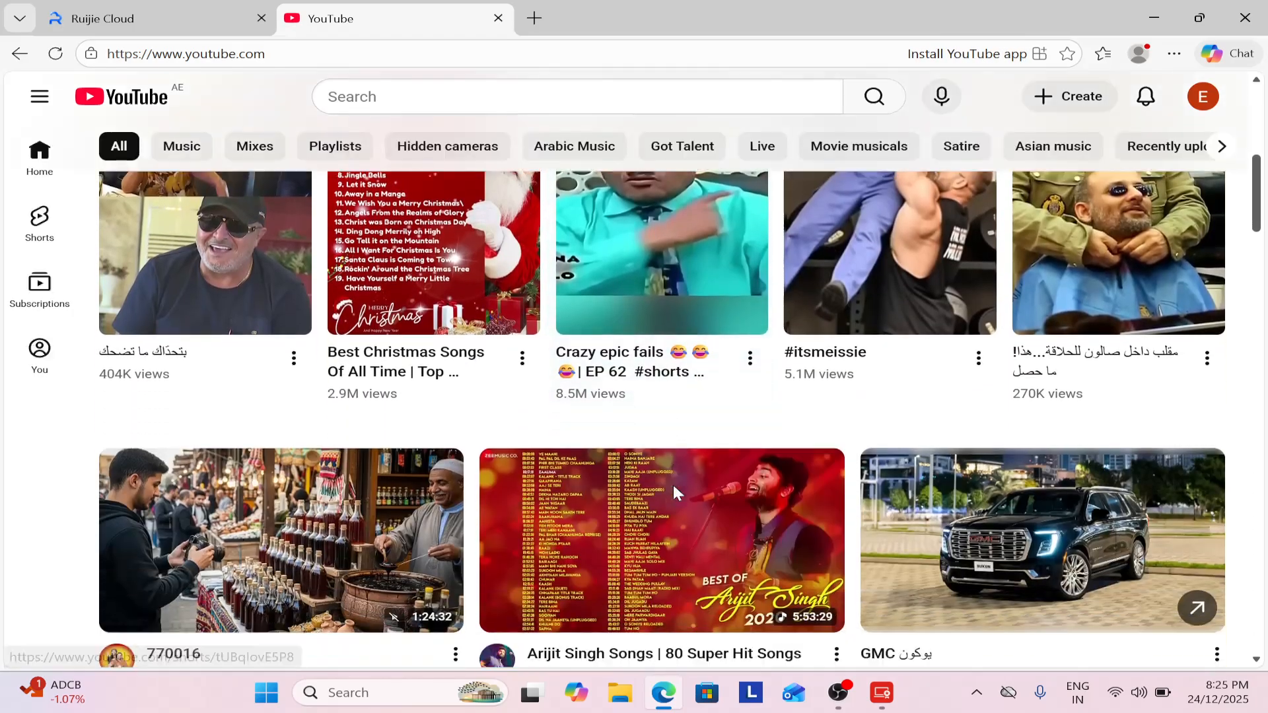
{"action": "scroll", "coordinate": [673, 492], "scroll_direction": "down", "scroll_amount": 12}
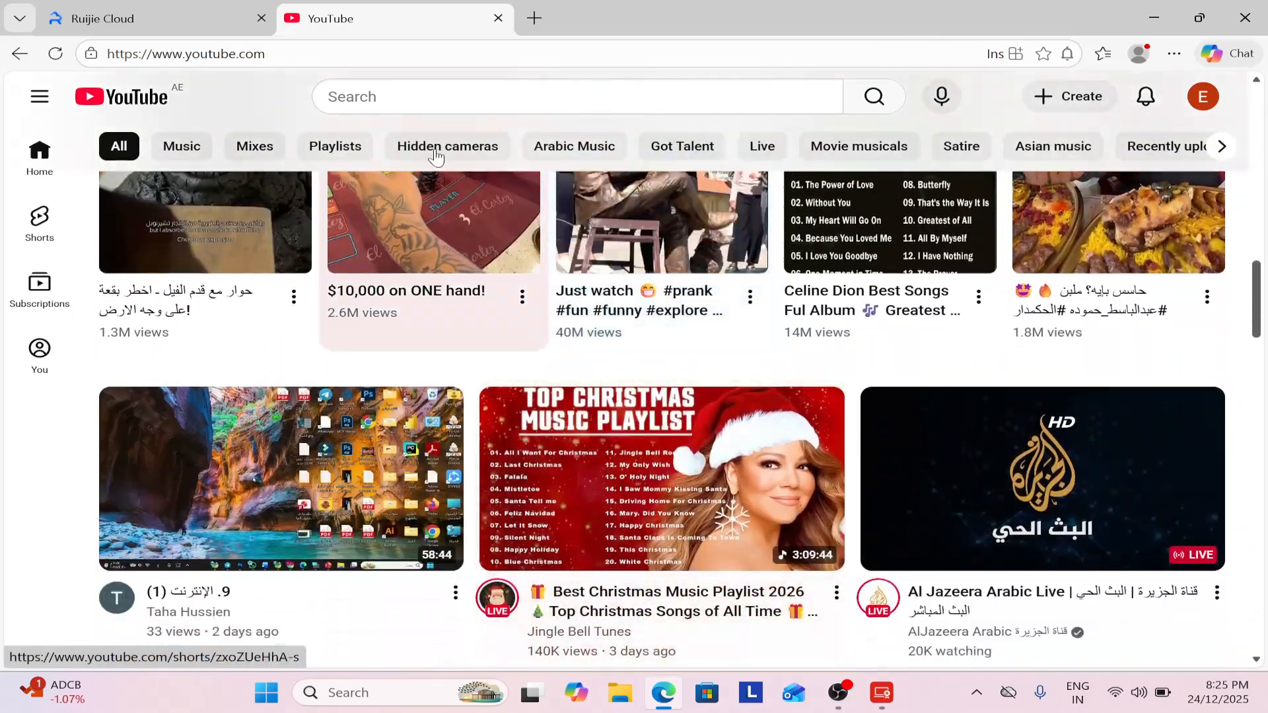
{"action": "left_click", "coordinate": [499, 18]}
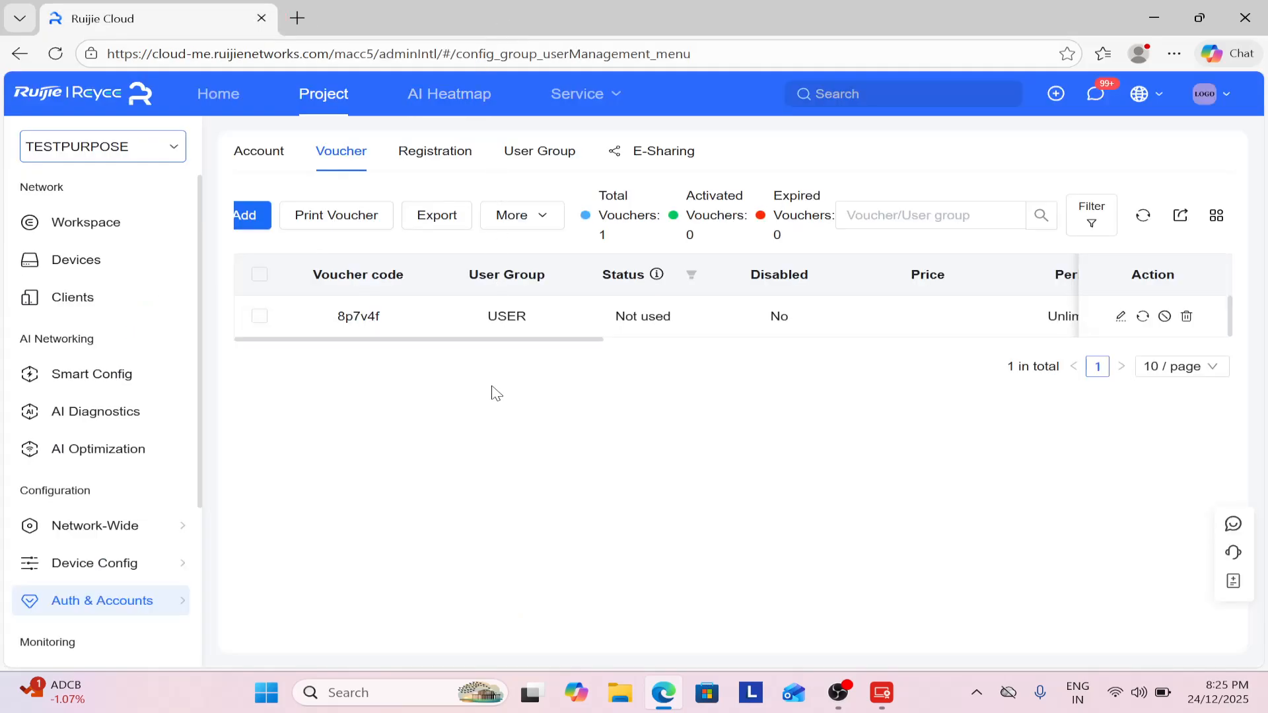
Reload the Voucher list via NAT Traversal to show the USER voucher as In use.
{"action": "mouse_move", "coordinate": [89, 605]}
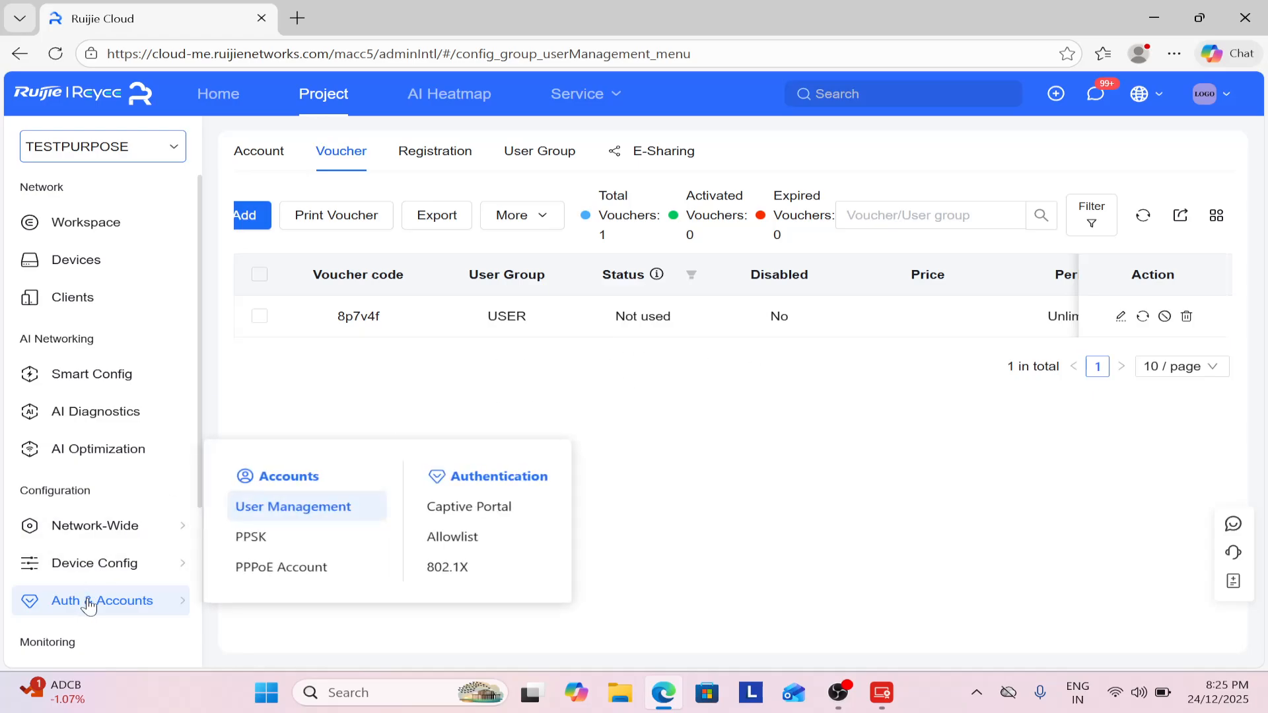
{"action": "mouse_move", "coordinate": [113, 576]}
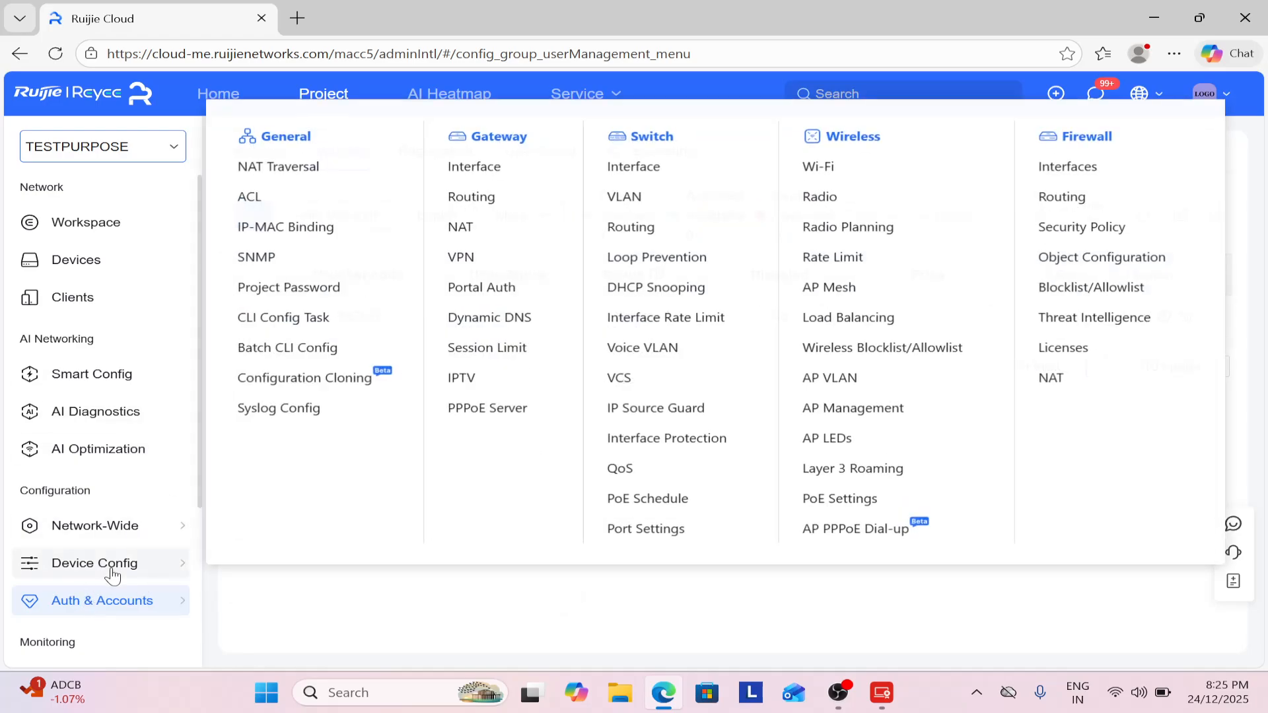
{"action": "left_click", "coordinate": [281, 167]}
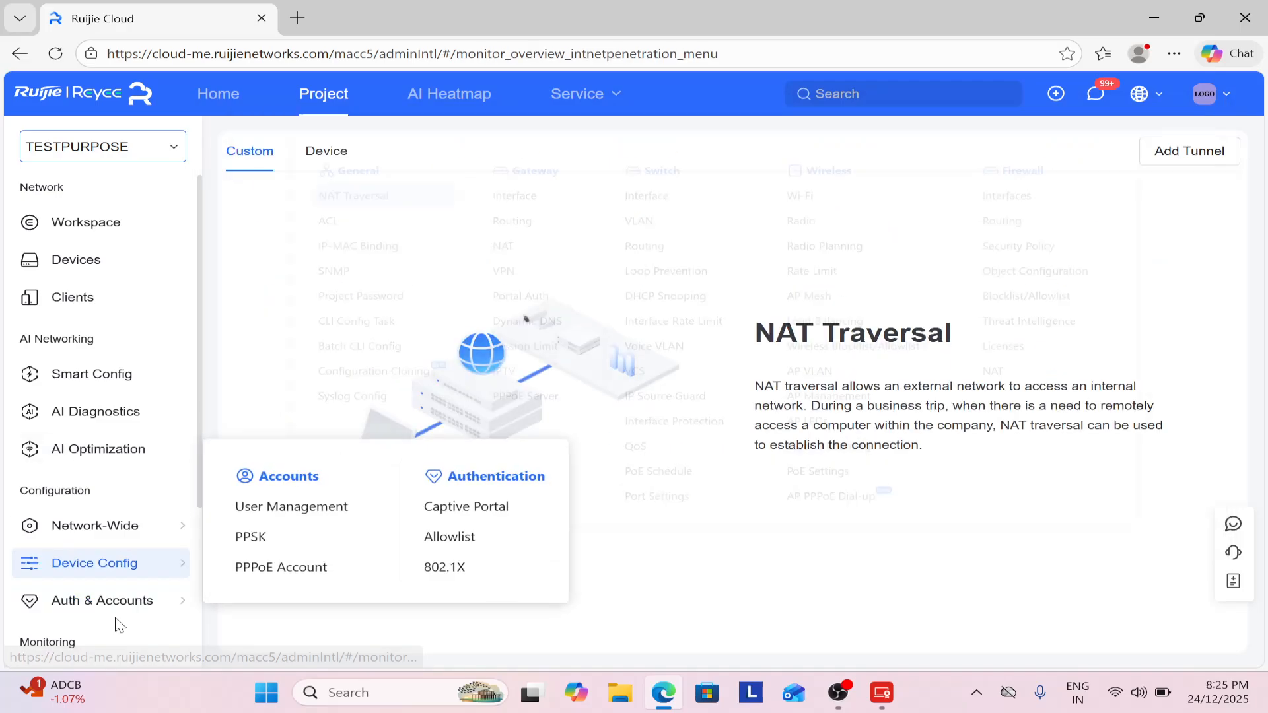
{"action": "left_click", "coordinate": [353, 510]}
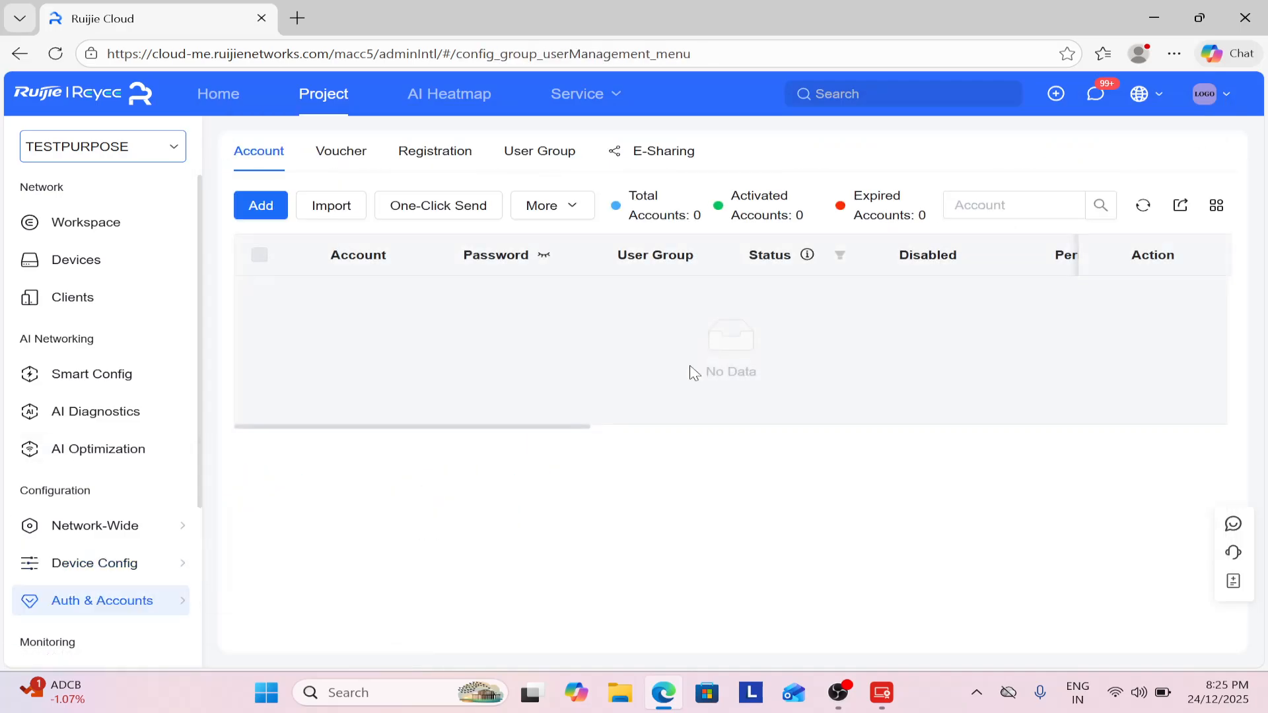
{"action": "left_click", "coordinate": [338, 157]}
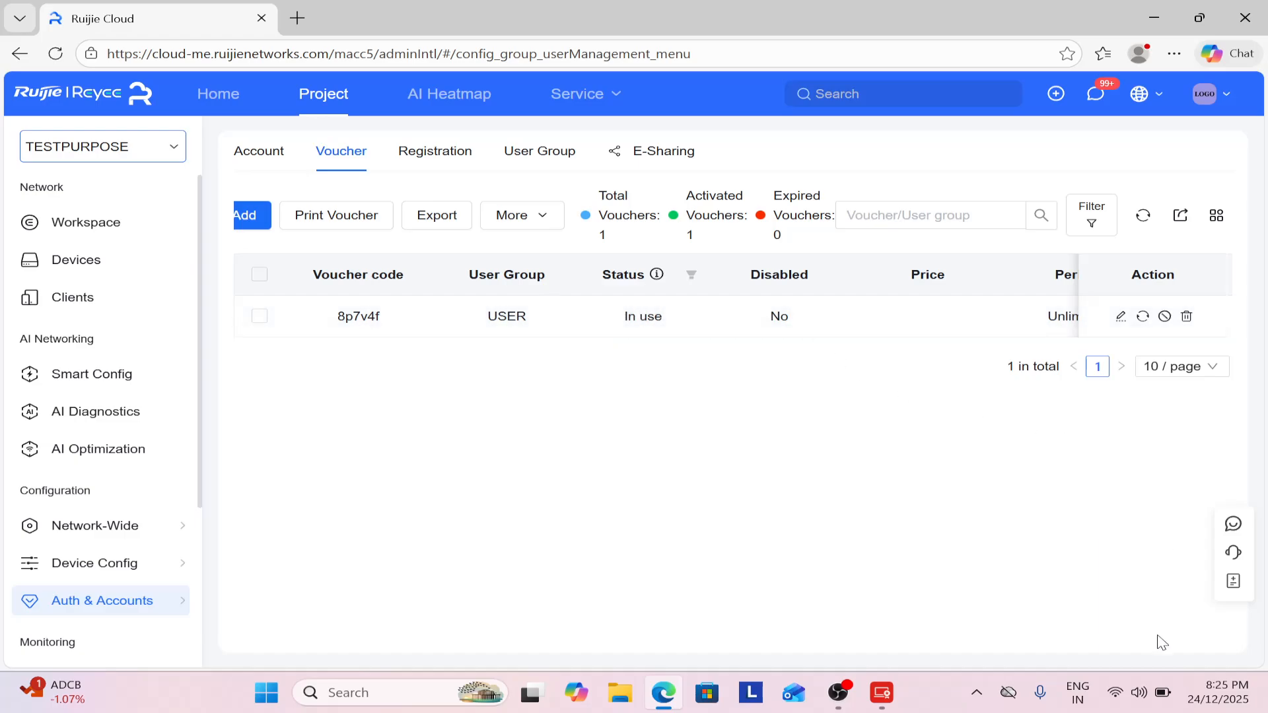
{"action": "left_click", "coordinate": [1120, 695]}
Switch the laptop's Wi-Fi connection from TEST to the EMIRTECH network.
{"action": "left_click", "coordinate": [1003, 373]}
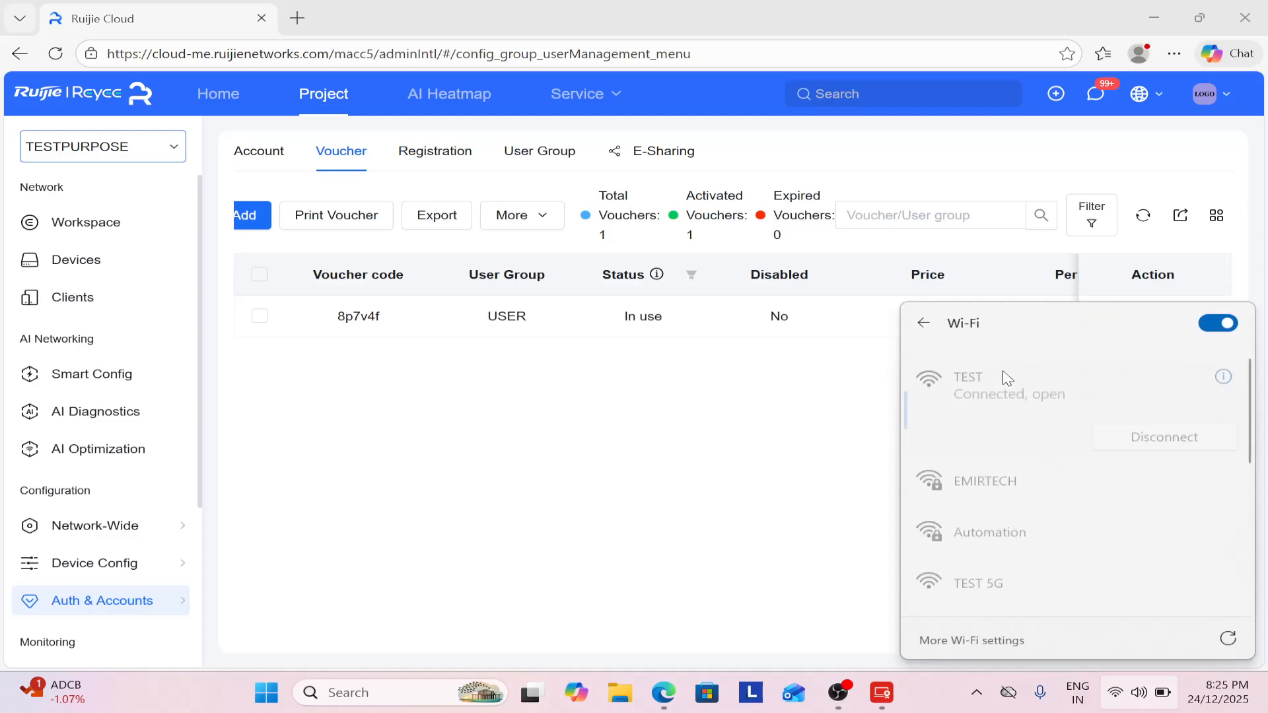
{"action": "left_click", "coordinate": [1027, 473]}
{"action": "left_click", "coordinate": [1126, 493]}
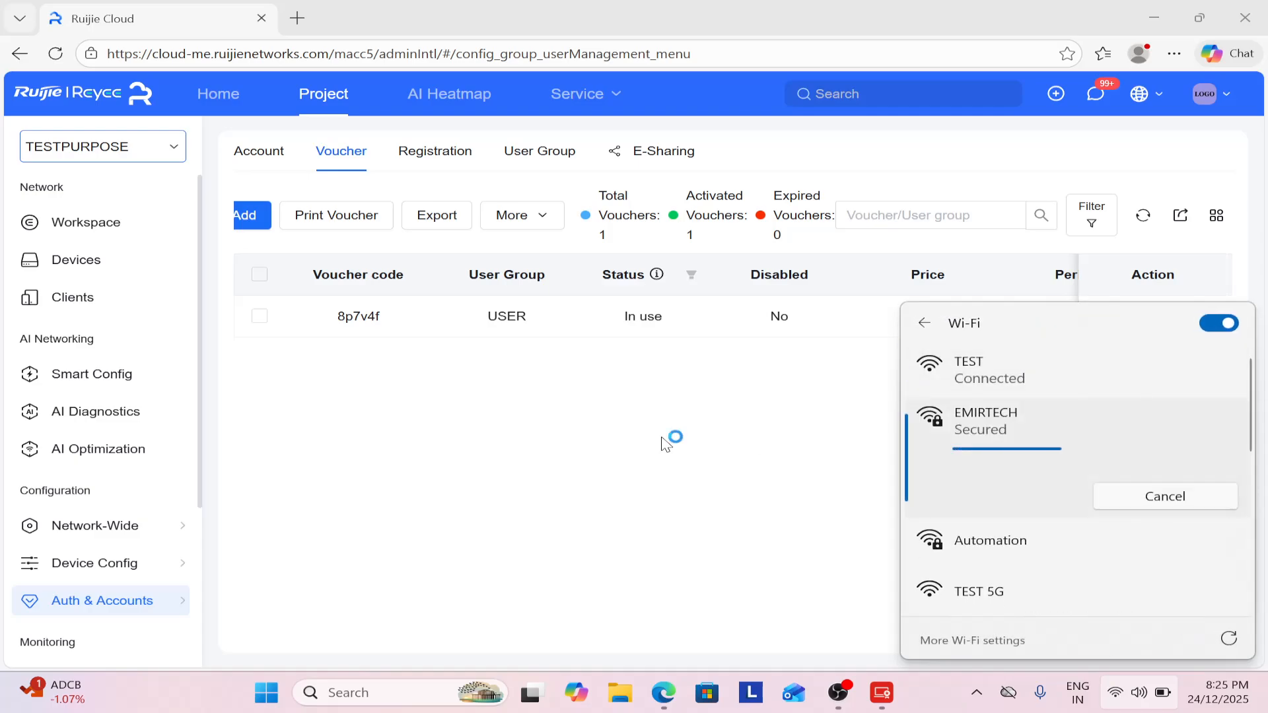
{"action": "left_click", "coordinate": [664, 441]}
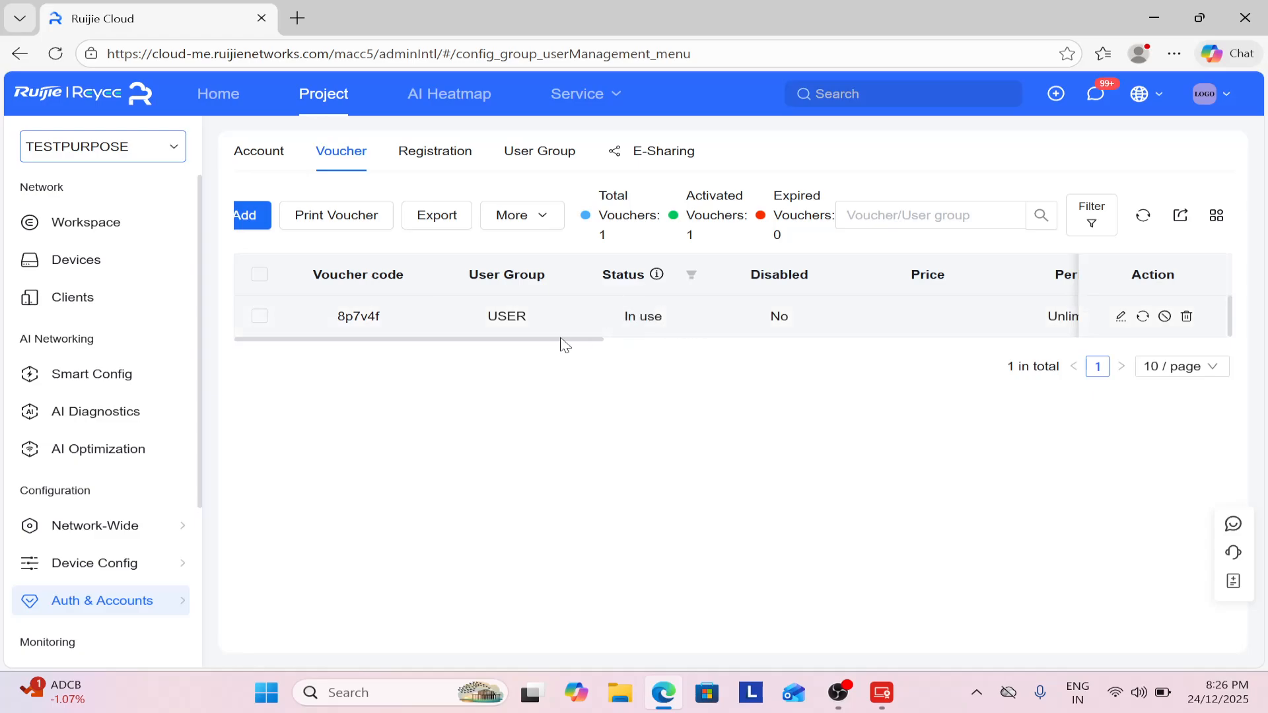
{"action": "left_click", "coordinate": [56, 55]}
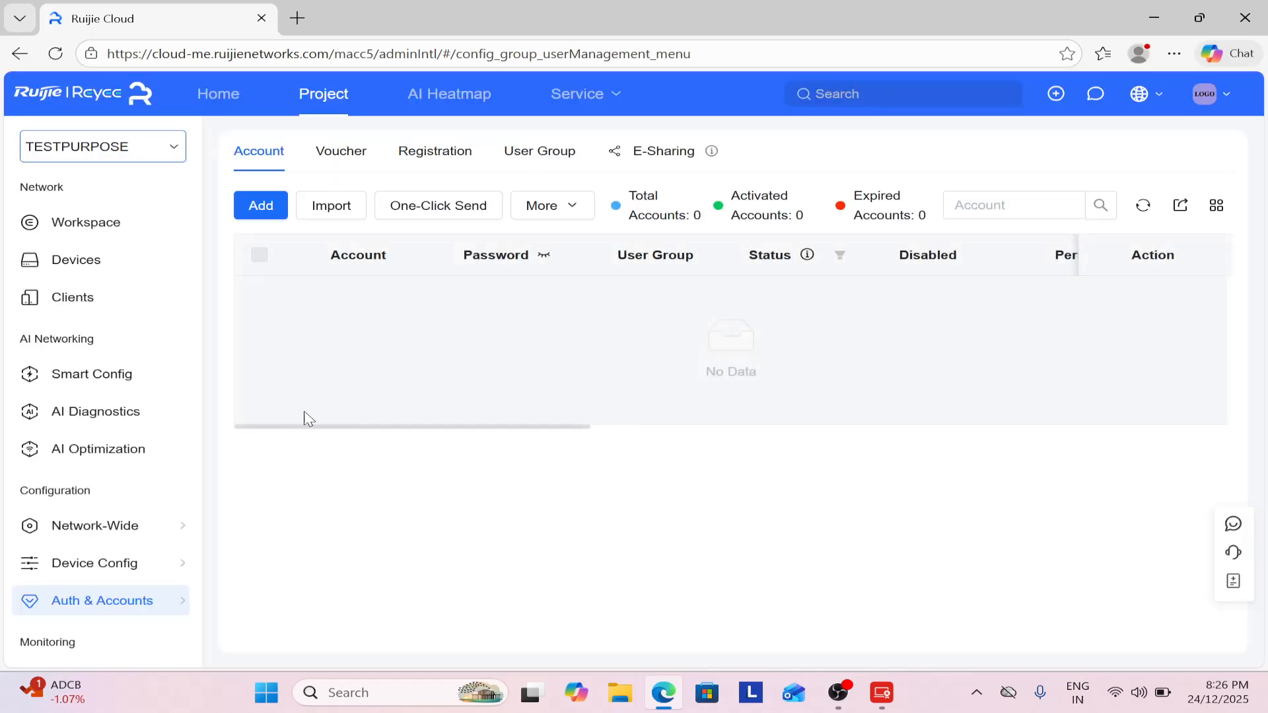
{"action": "left_click", "coordinate": [344, 157]}
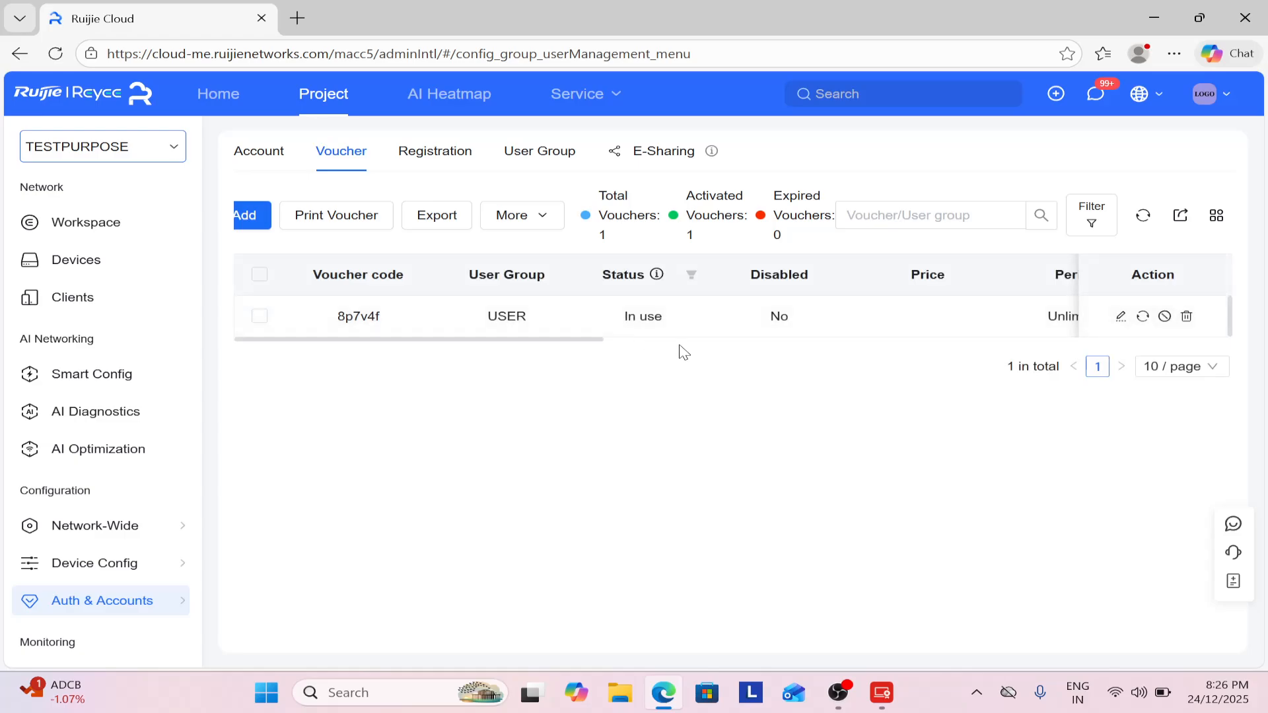
{"action": "left_click_drag", "start_coordinate": [603, 343], "coordinate": [575, 340]}
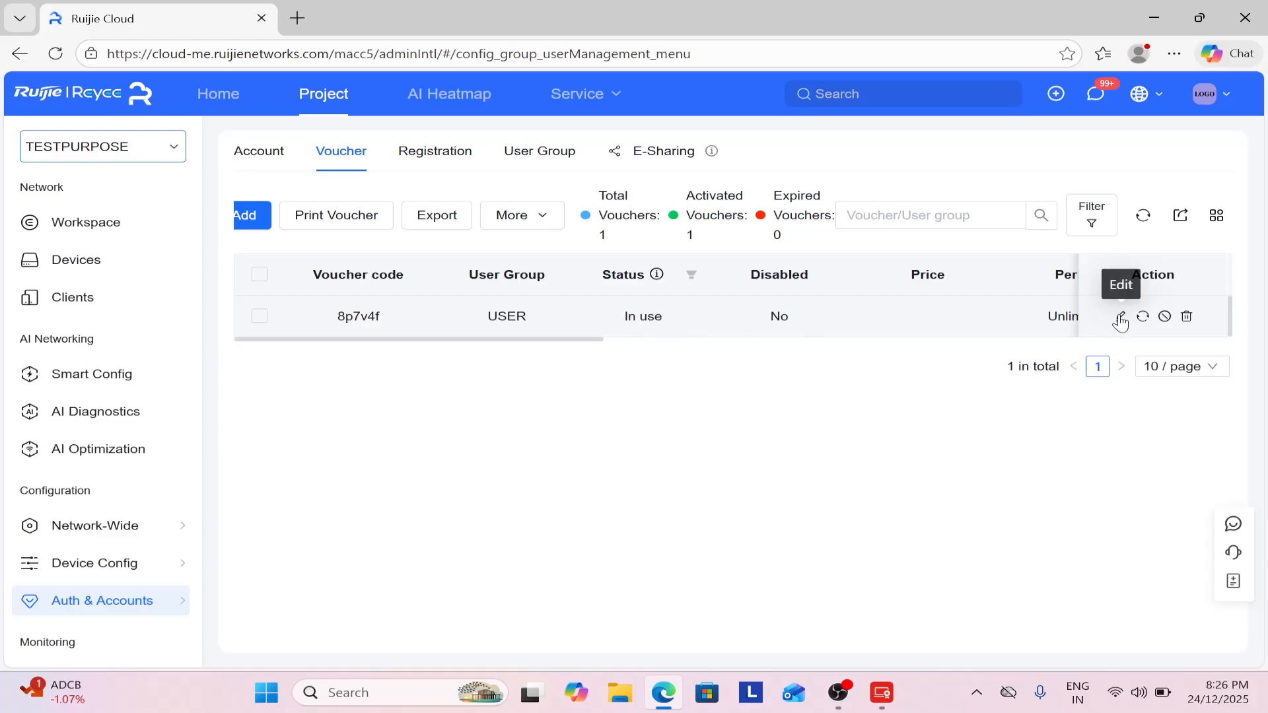
Disable the USER-group voucher, confirming in the Reminder dialog.
{"action": "left_click", "coordinate": [1165, 316]}
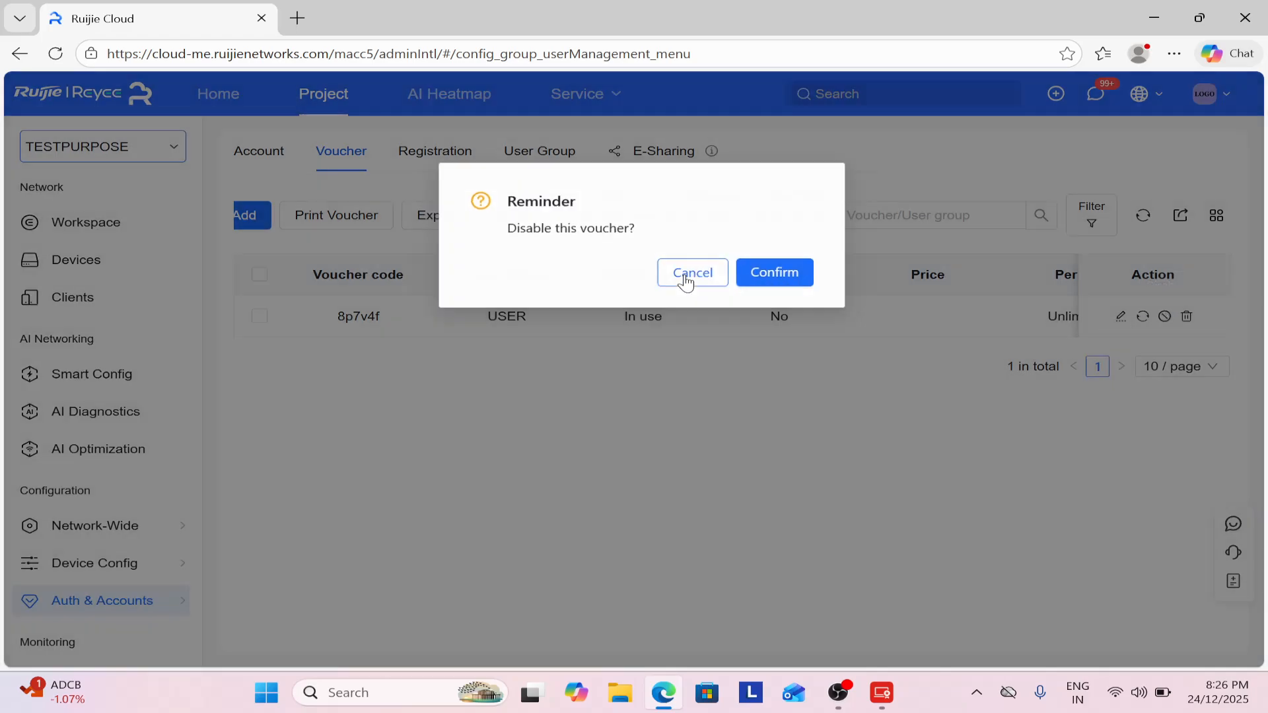
{"action": "left_click", "coordinate": [687, 281]}
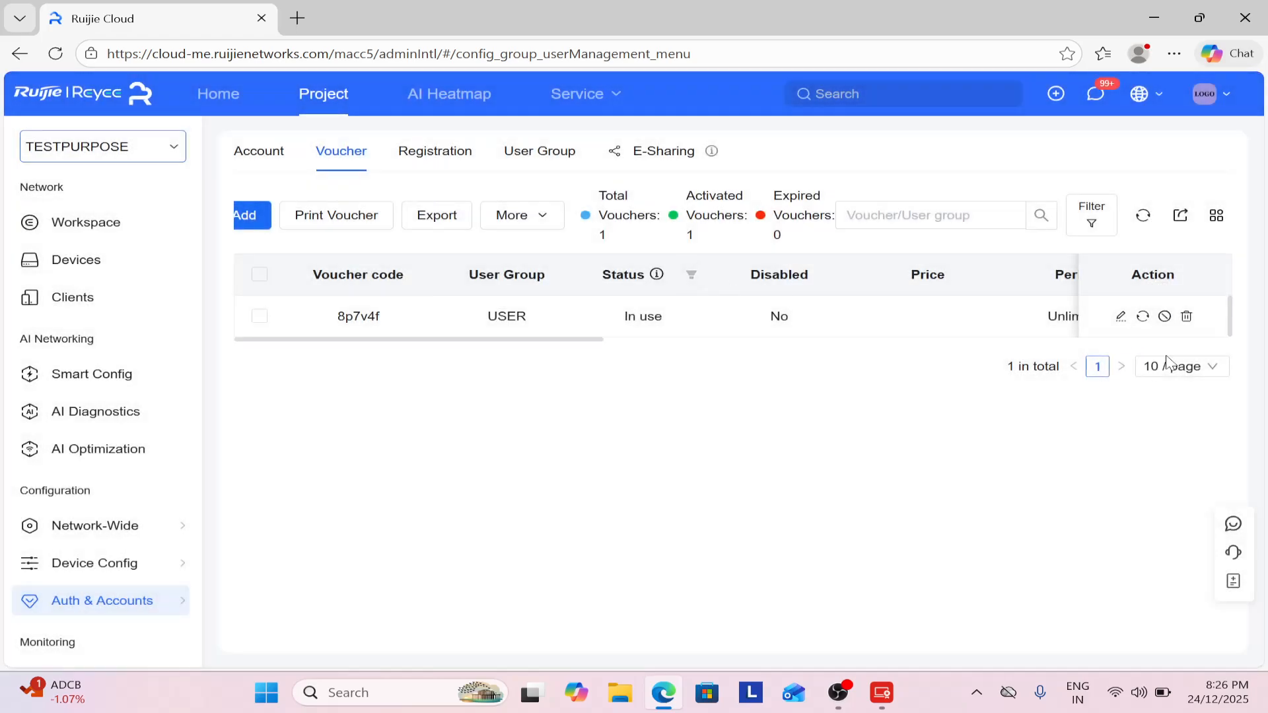
{"action": "left_click", "coordinate": [1165, 316]}
{"action": "left_click", "coordinate": [752, 283]}
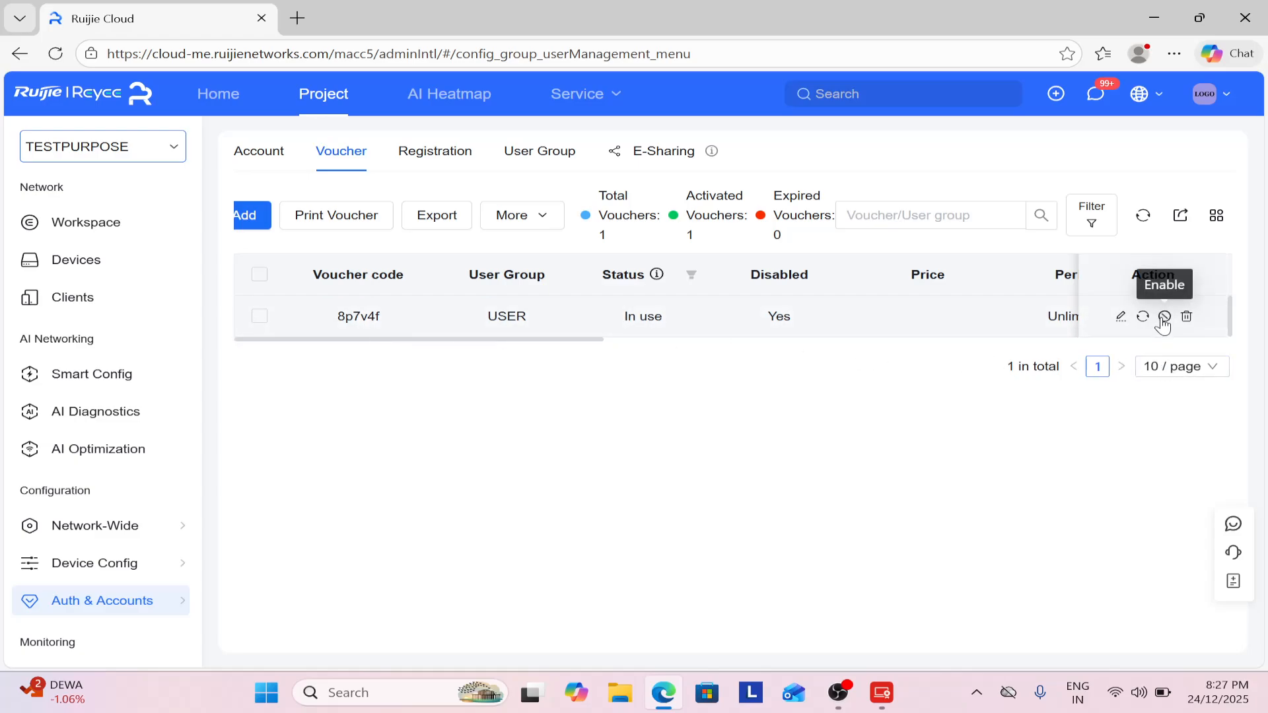
{"action": "left_click", "coordinate": [1164, 316]}
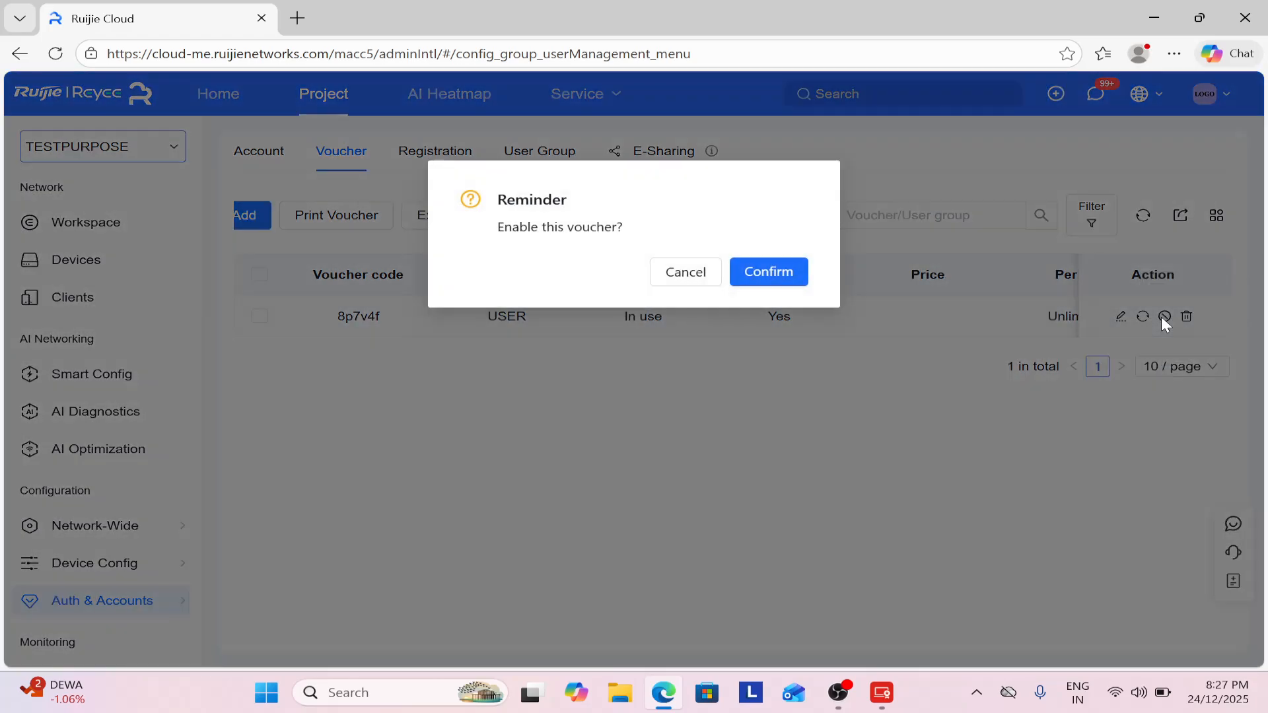
{"action": "left_click", "coordinate": [683, 276]}
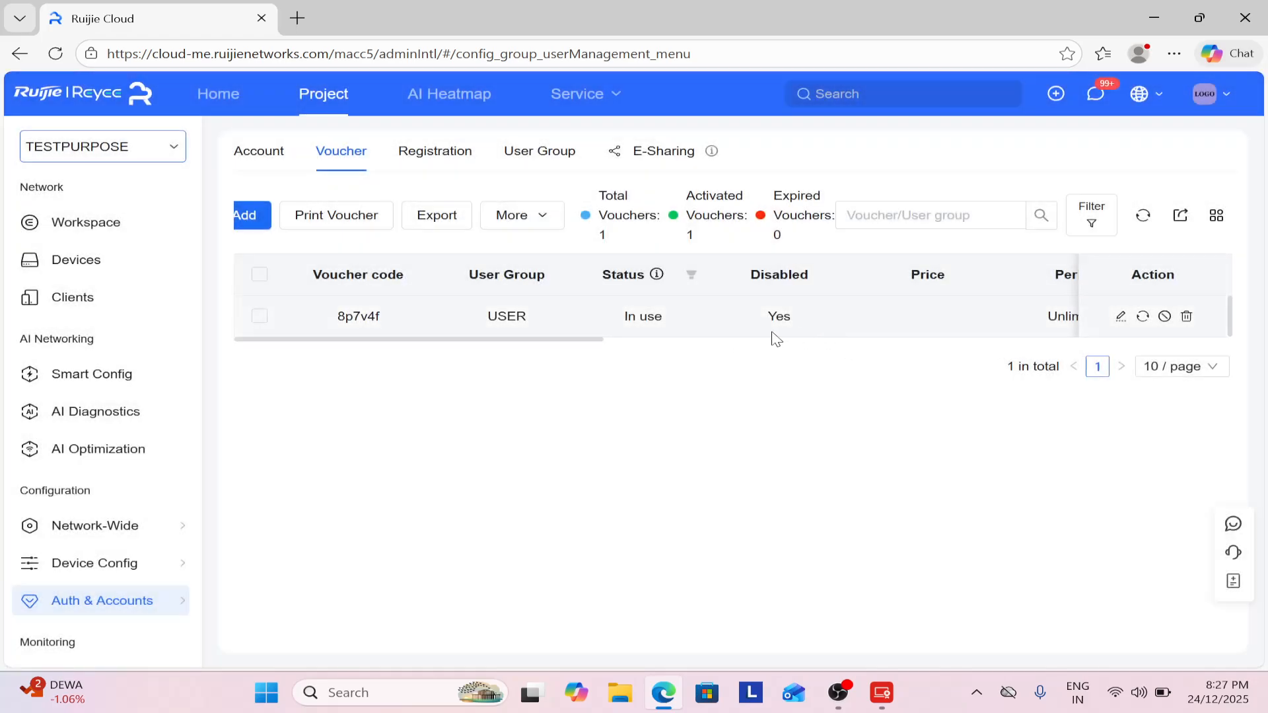